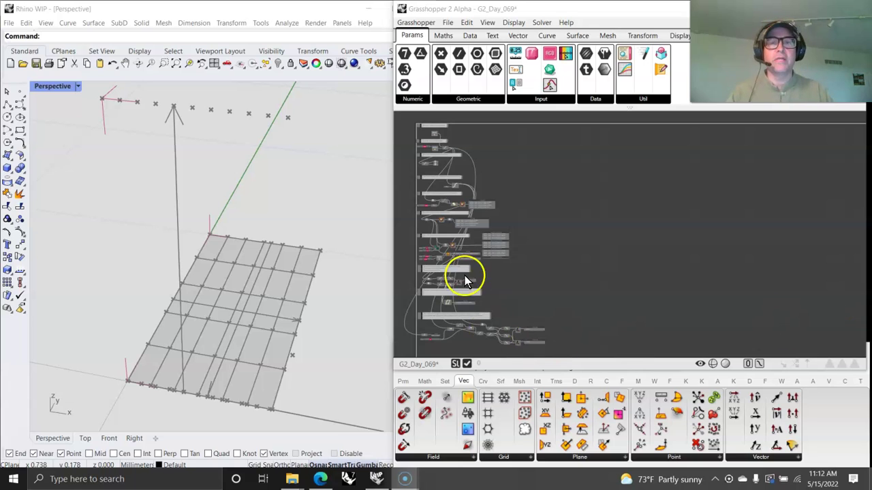
Examine the Point XYZ component under Book I Definition 1 and the Vector component category.
left_click(499, 185)
right_click_drag(499, 186, 654, 269)
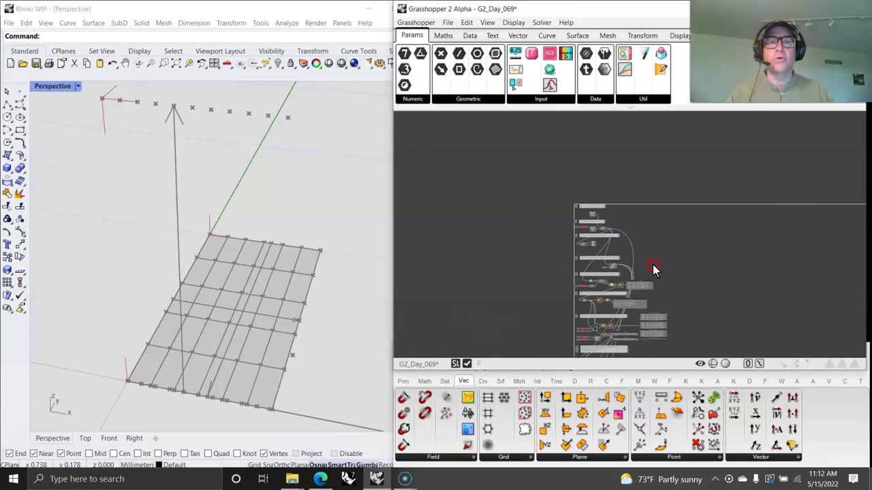
scroll(607, 249, "up", 4)
left_click(606, 206)
scroll(590, 268, "up", 5)
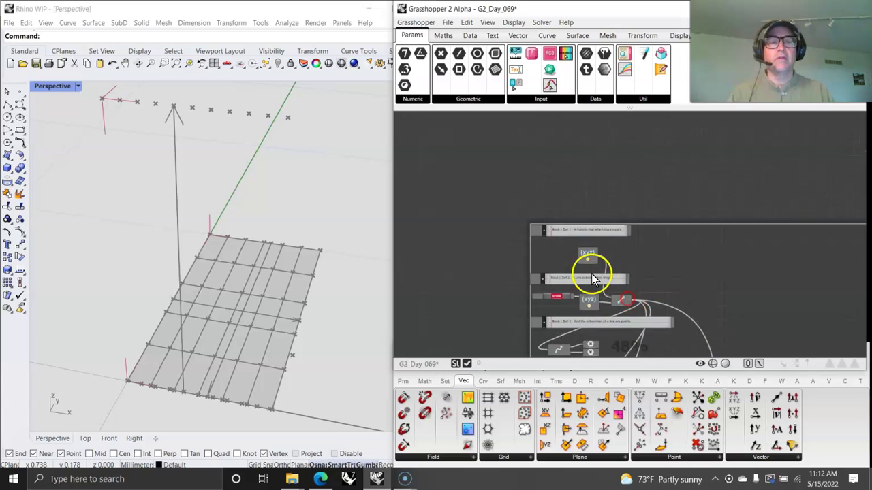
right_click_drag(685, 239, 769, 246)
scroll(731, 241, "up", 1)
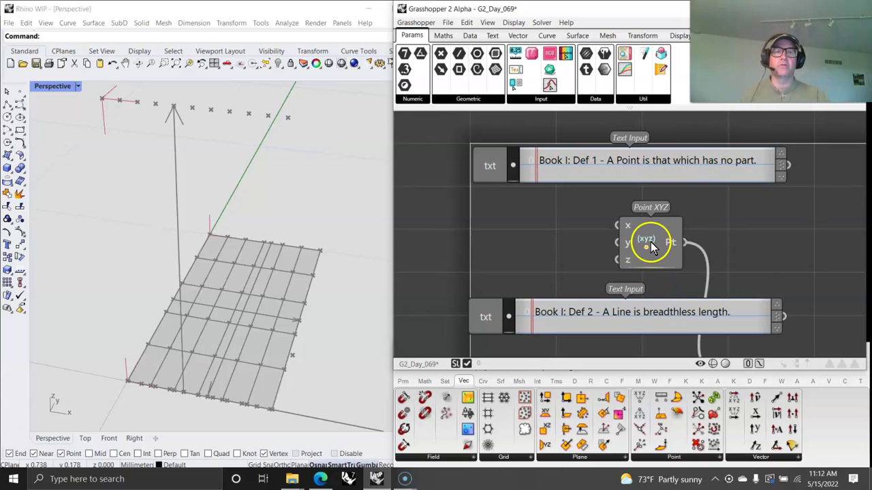
left_click_drag(648, 242, 644, 237)
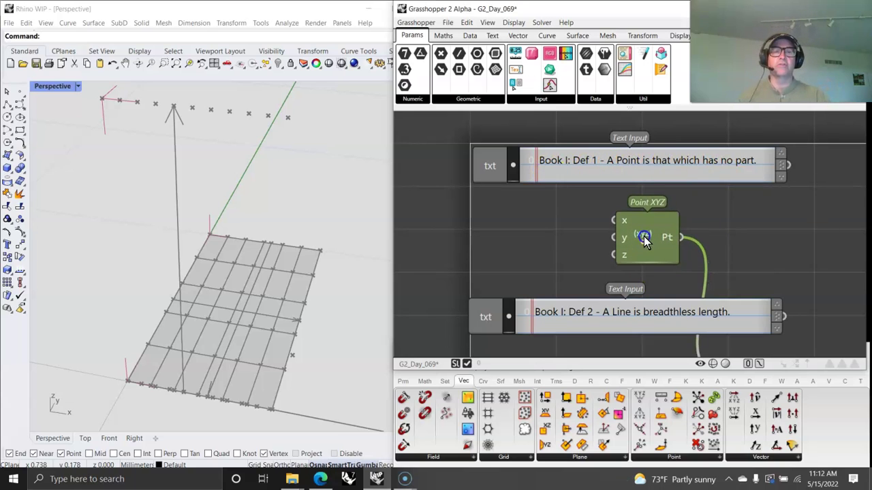
left_click(517, 35)
Examine the slider, Point XYZ and Line 2 Points components that build the line for Definition 2.
right_click_drag(565, 263, 545, 156)
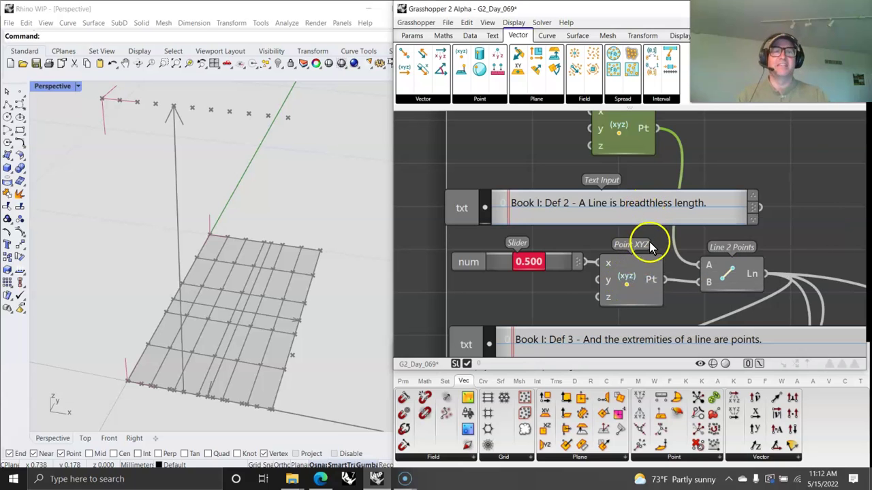
right_click_drag(564, 296, 576, 279)
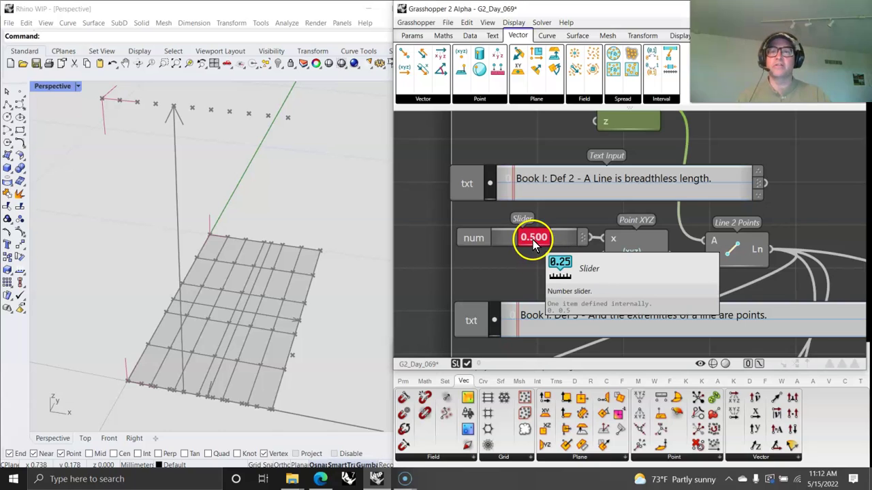
left_click(736, 251)
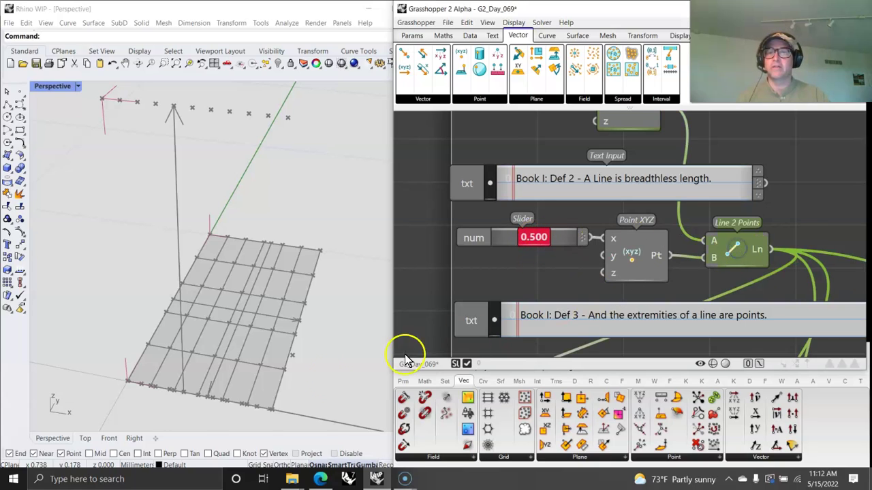
right_click_drag(202, 419, 202, 391)
left_click(632, 254)
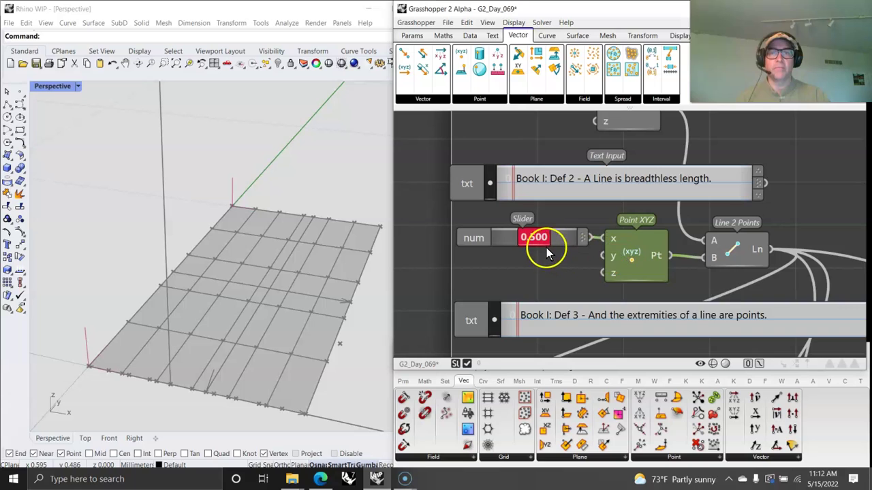
right_click_drag(525, 275, 529, 302)
left_click(730, 274)
right_click_drag(763, 299, 656, 272)
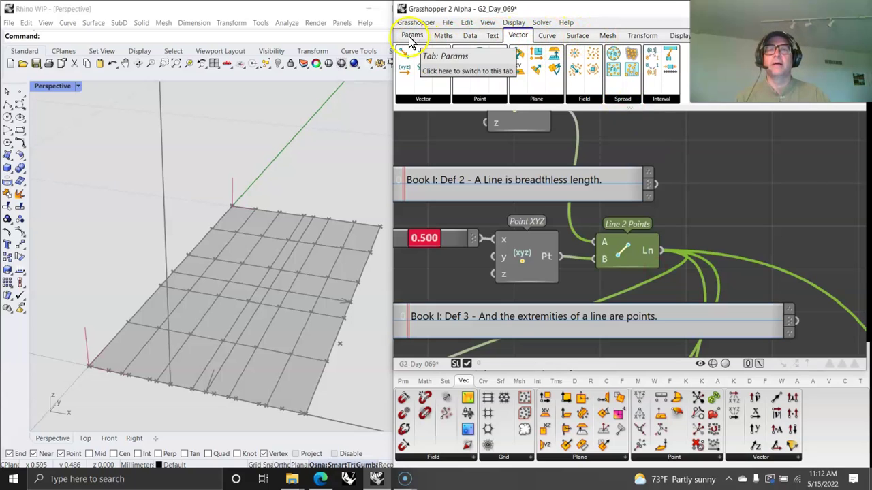
Add an Assign Display-Width component beside Definition 2 and feed the Line 2 Points output into its Vl input.
left_click(469, 35)
left_click(602, 99)
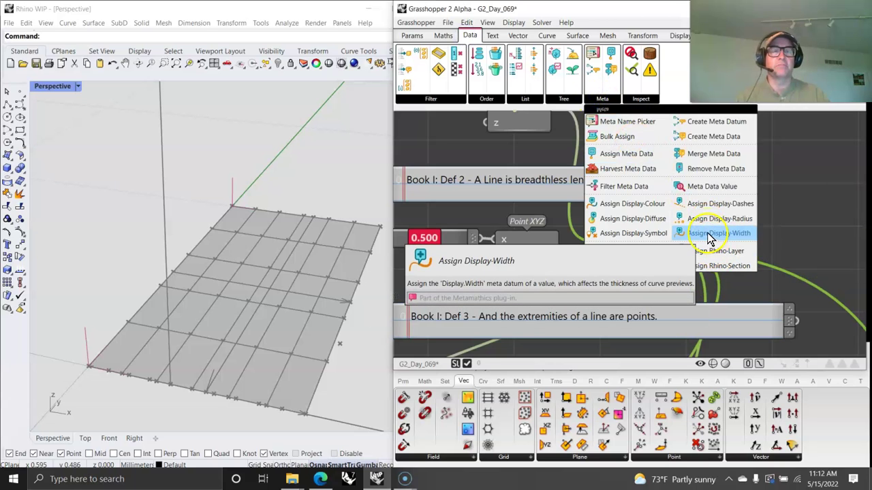
left_click_drag(708, 237, 746, 222)
left_click_drag(664, 250, 719, 219)
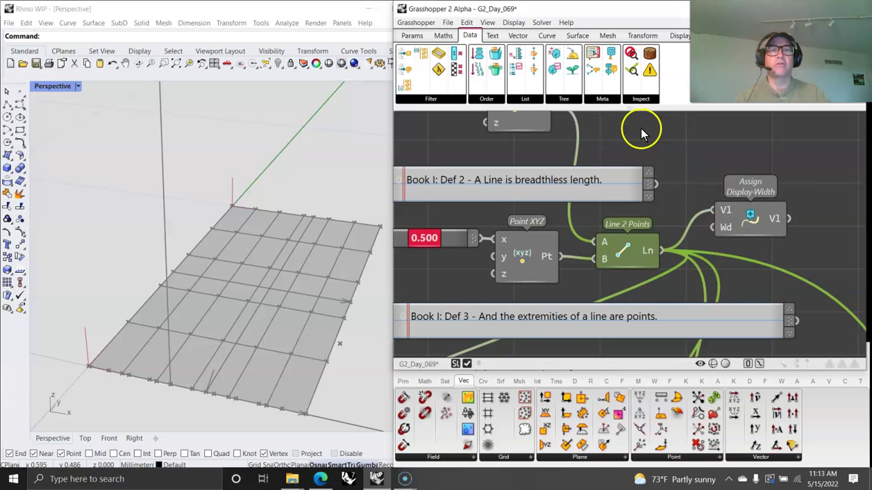
Add a number slider with a maximum of 10, set it to 10.000 and connect it to the Display-Width component's Wd input.
left_click(413, 35)
left_click_drag(515, 53, 648, 155)
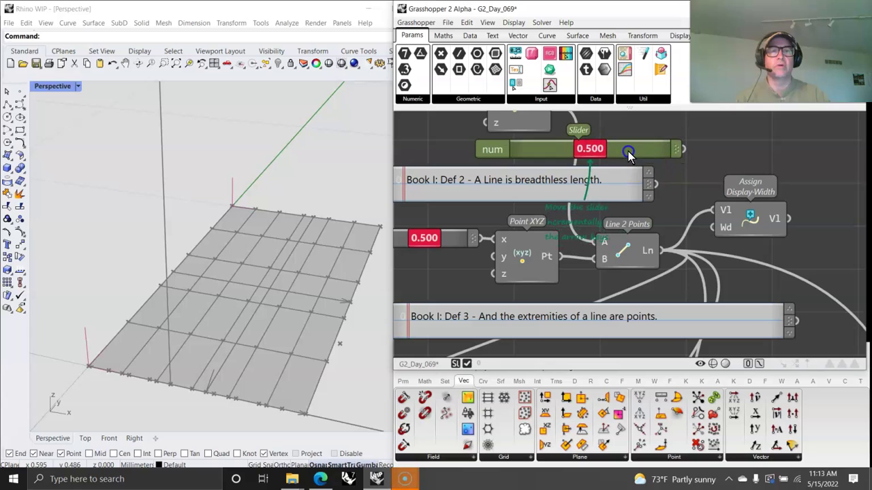
right_click(625, 156)
left_click(675, 277)
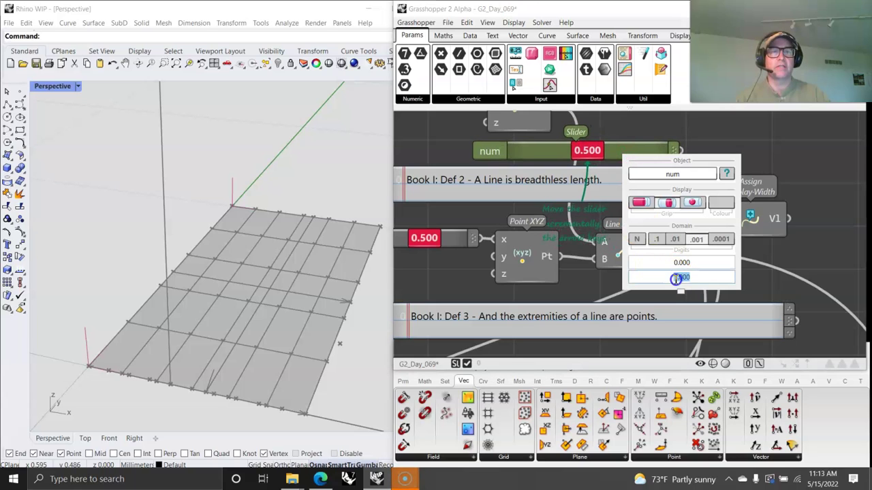
type("10")
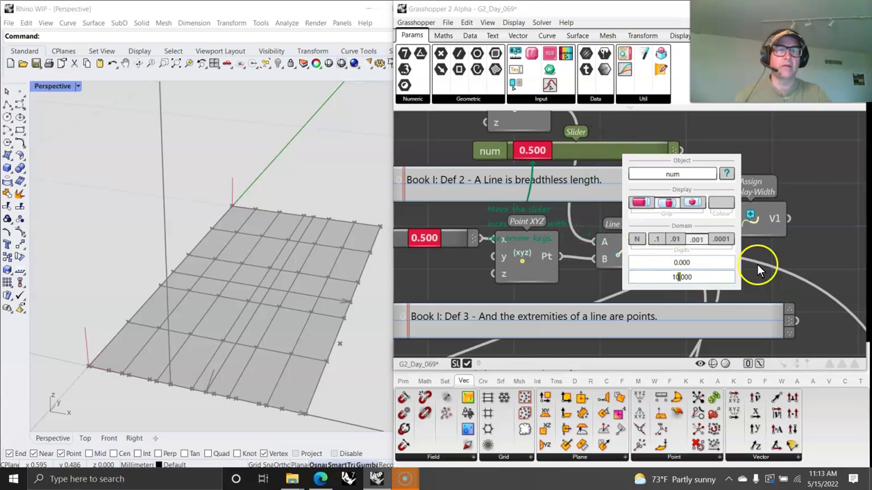
left_click_drag(541, 149, 719, 228)
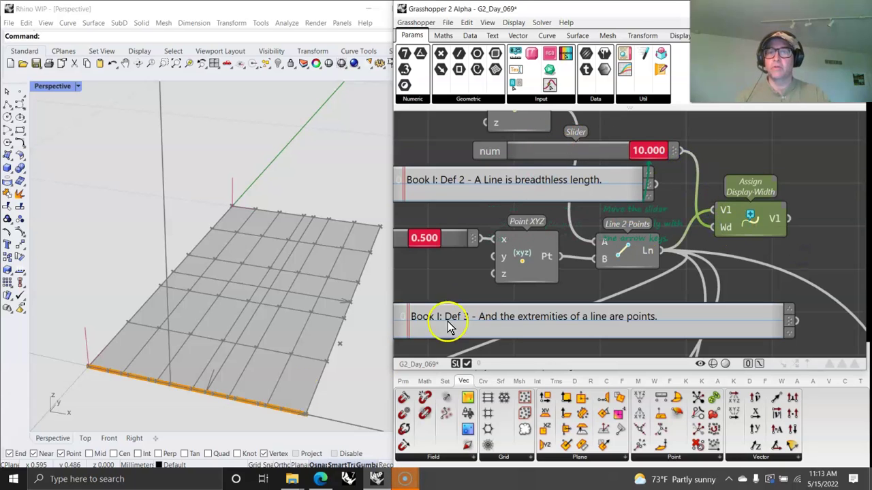
Set the preview colour of the Assign Display-Width output to blue, and turn off the component's preview.
scroll(273, 379, "up", 4)
scroll(208, 399, "up", 3)
right_click_drag(208, 399, 228, 381)
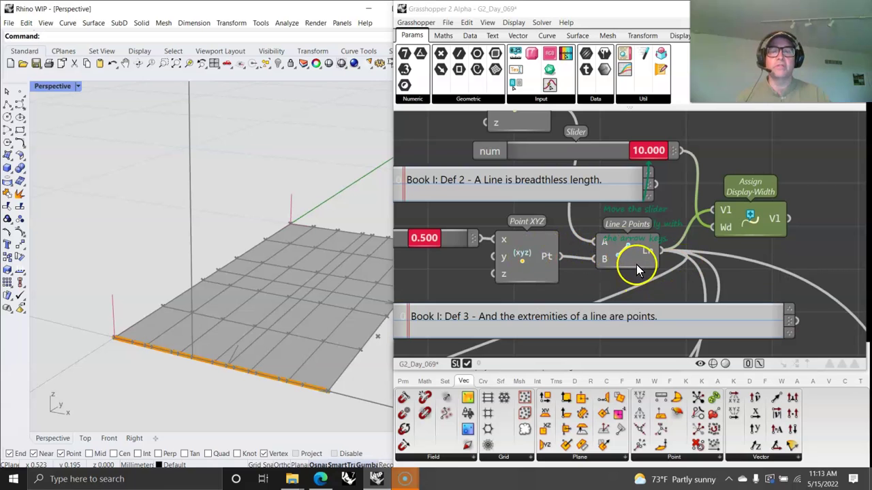
right_click(772, 220)
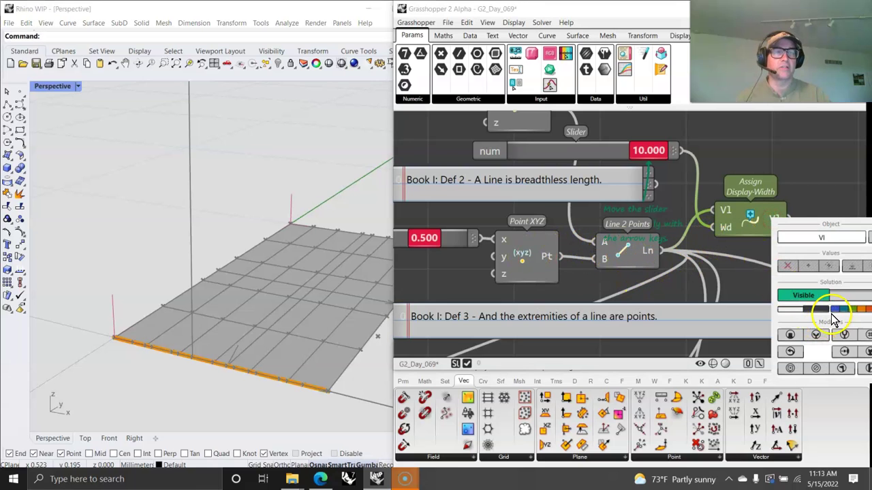
left_click(832, 311)
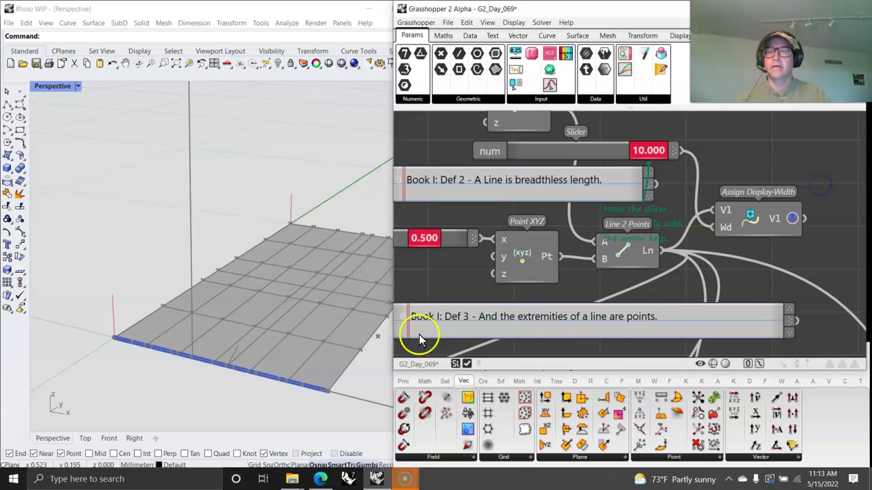
right_click(749, 219)
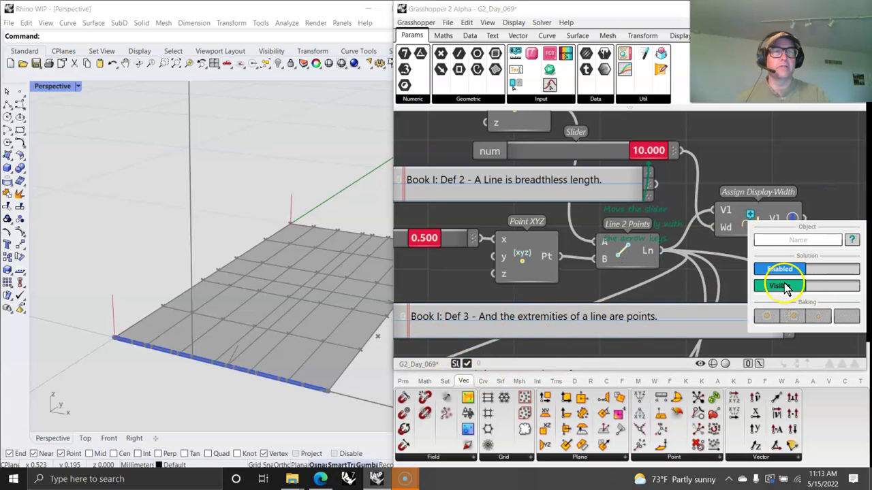
left_click(783, 286)
Examine the Curve End Points and Point components under Definition 3 and their relation to the Definition 2 line.
right_click_drag(698, 273, 606, 227)
left_click_drag(650, 176, 727, 339)
right_click_drag(728, 339, 756, 235)
right_click_drag(576, 274, 692, 293)
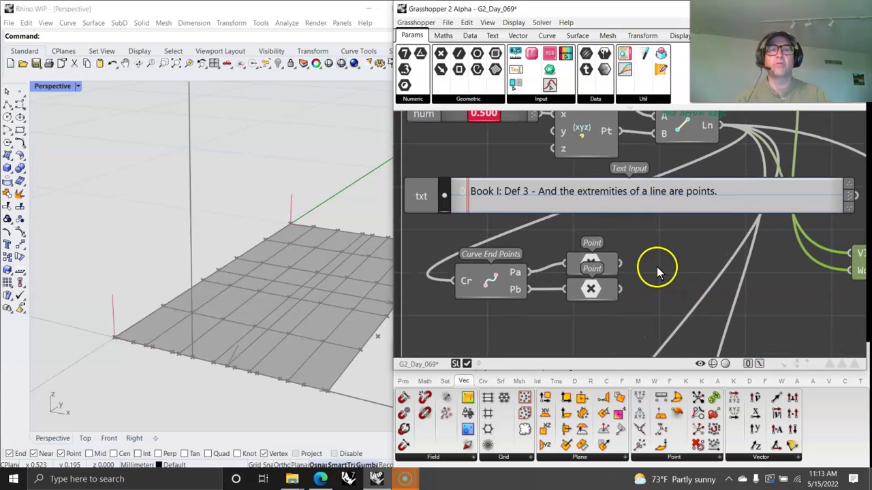
left_click(594, 262)
right_click_drag(625, 308, 472, 322)
left_click_drag(739, 276, 684, 276)
right_click_drag(683, 276, 677, 339)
left_click_drag(677, 339, 660, 176)
Add an Assign Display-Radius component beside Definition 3 and connect the first end Point to its Vl input.
left_click(470, 35)
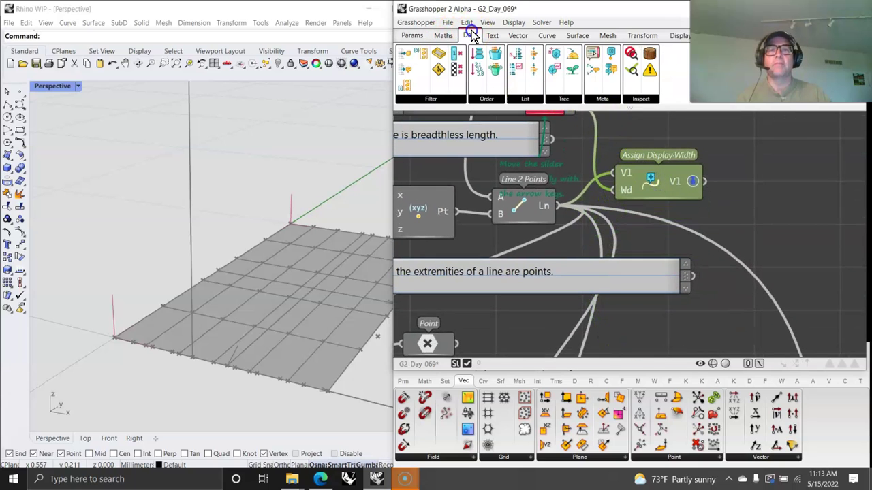
left_click(602, 99)
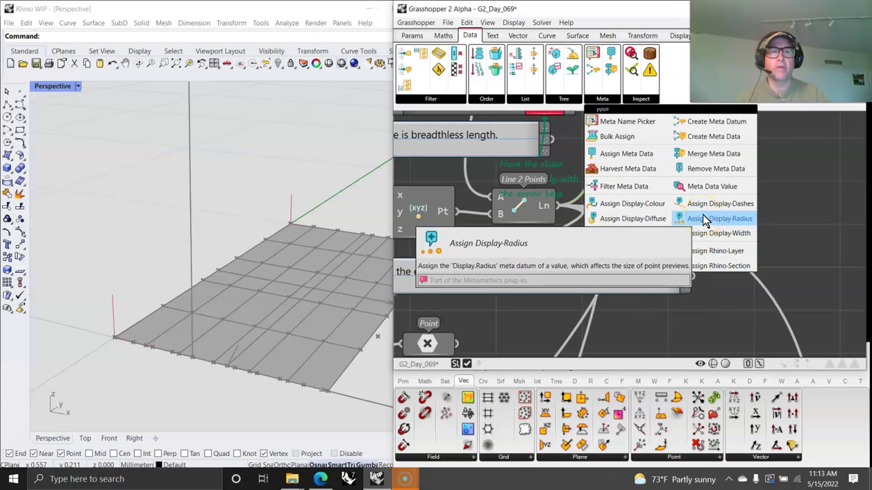
left_click(705, 219)
left_click(648, 326)
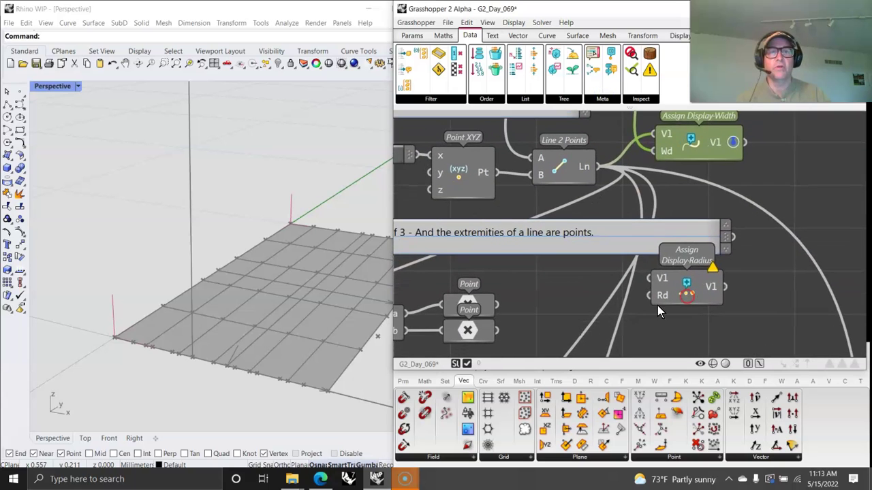
left_click_drag(497, 305, 638, 306)
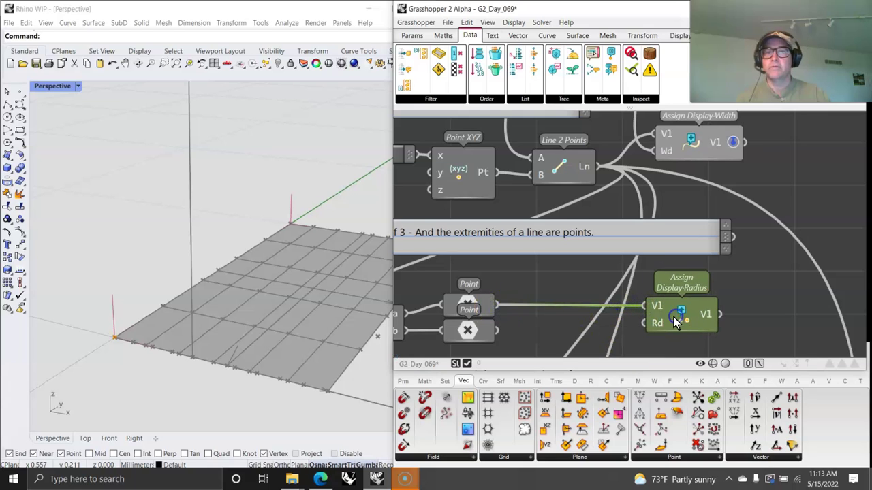
Move the display-width slider down beside the Definition 3 points and connect it to the Display-Radius component's Rd input.
right_click_drag(567, 183, 608, 285)
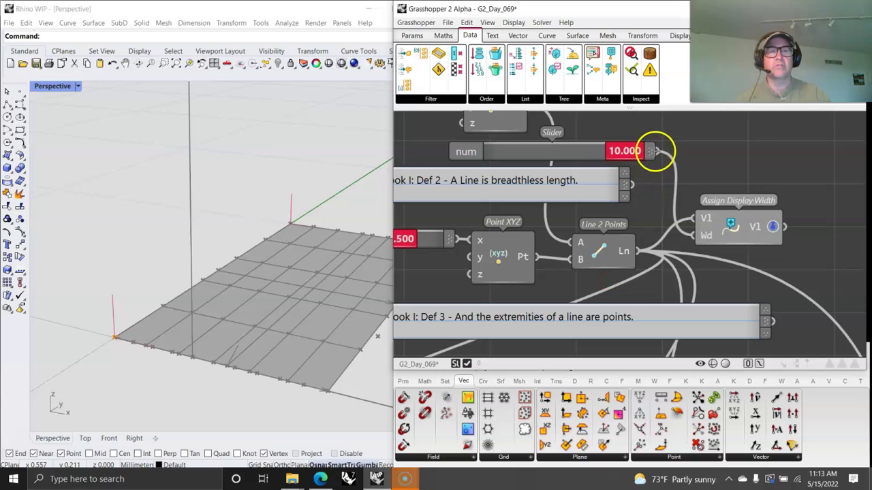
left_click_drag(583, 152, 576, 366)
right_click_drag(576, 365, 541, 203)
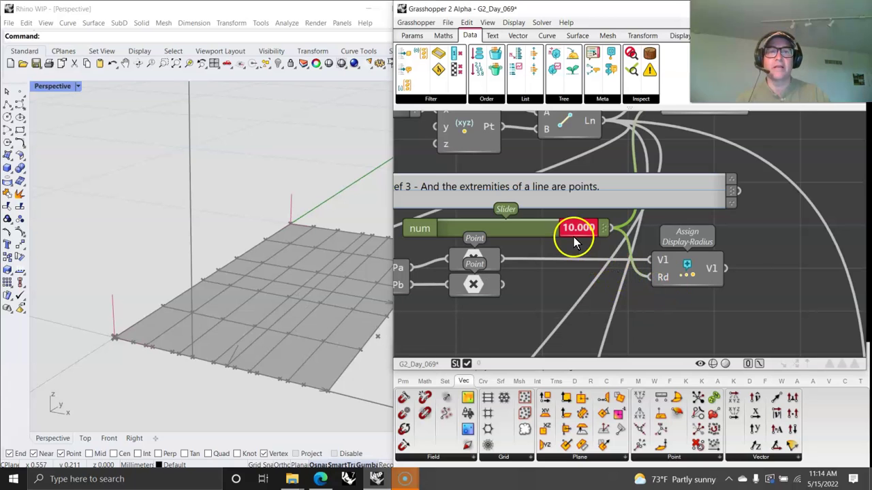
Raise the shared slider's maximum to 100 and set its value to 48.193 to enlarge the point preview.
left_click(686, 273)
left_click_drag(582, 233, 553, 253)
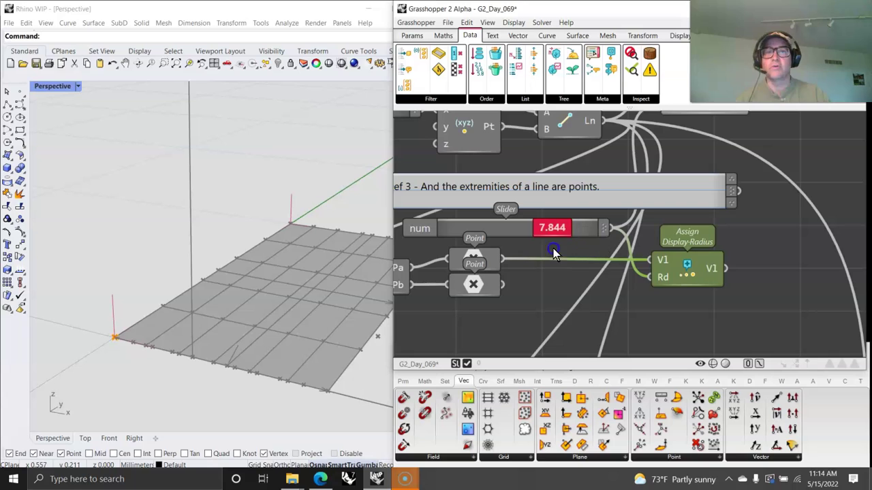
right_click(563, 232)
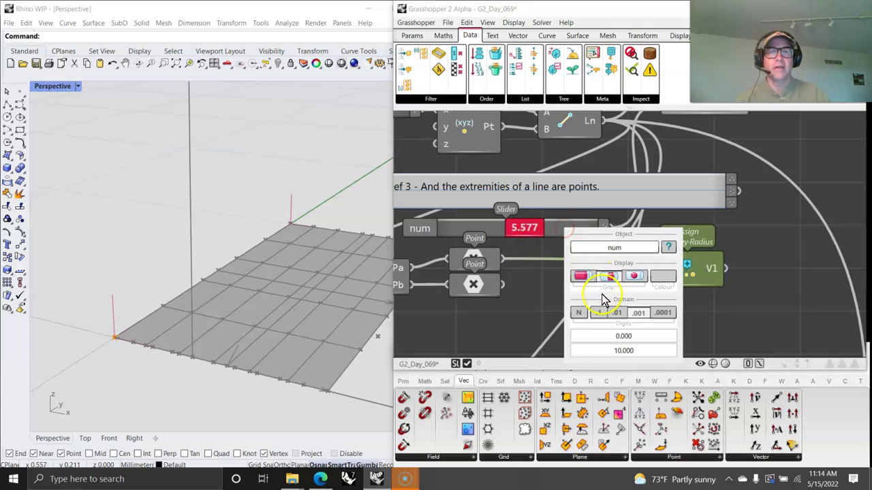
left_click(617, 351)
type("0")
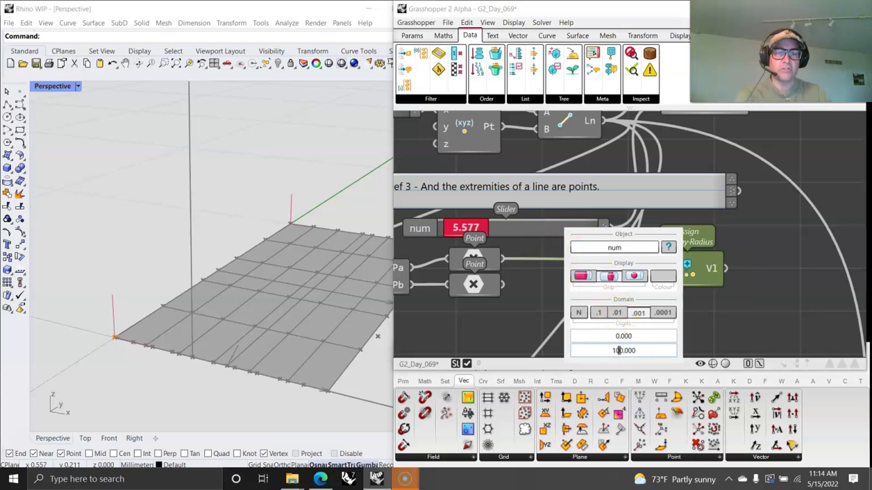
left_click_drag(491, 229, 519, 233)
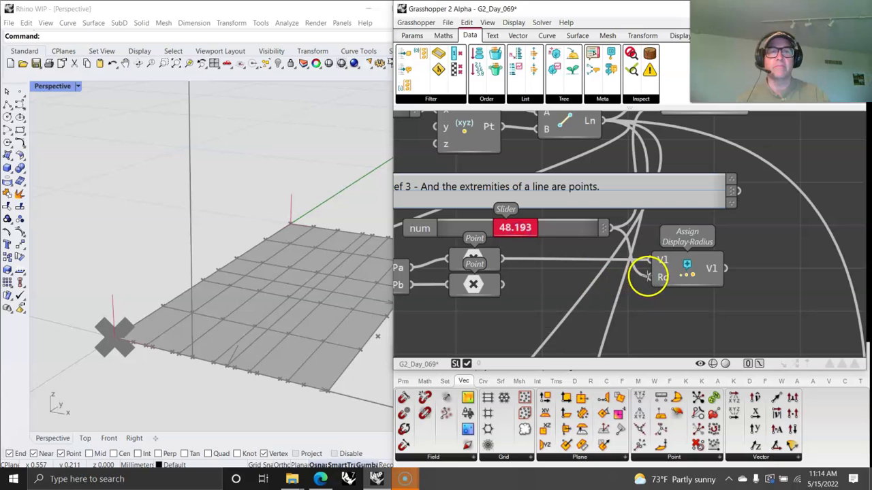
Turn off the preview of the Assign Display-Radius component.
mouse_move(659, 277)
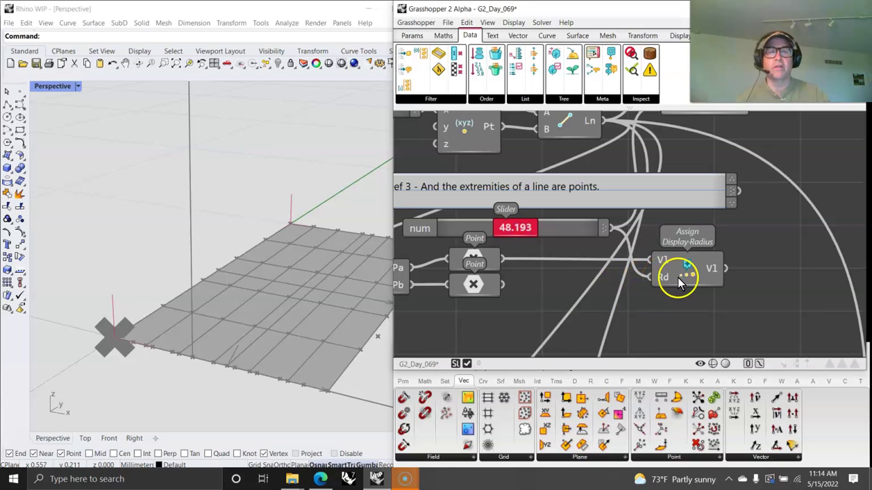
right_click_drag(148, 364, 146, 366)
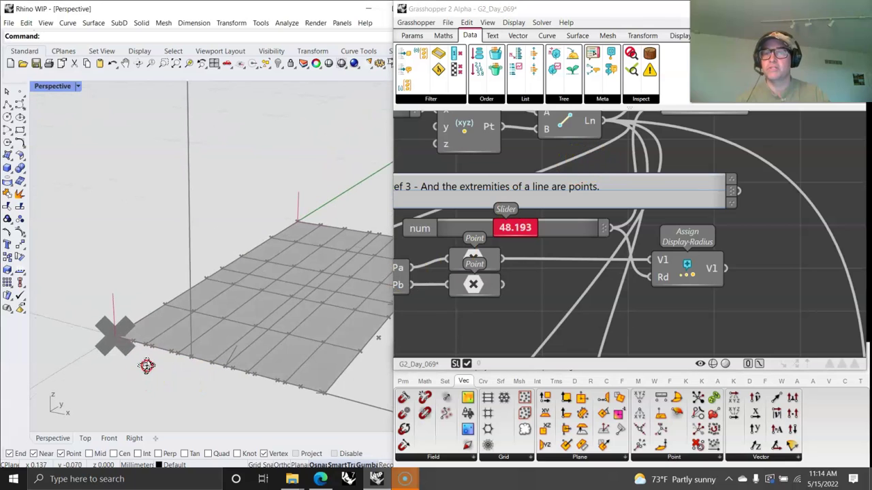
right_click(686, 272)
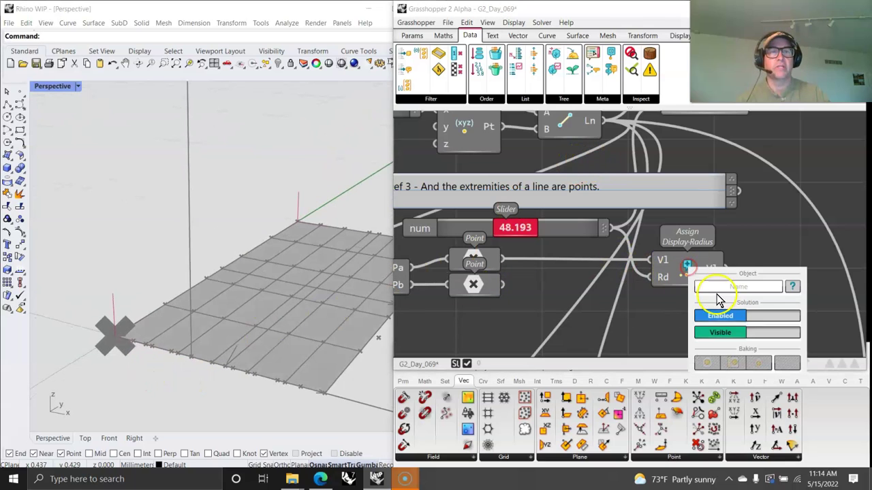
left_click(762, 332)
Locate Definition 4 and highlight its Divide By Count points along the straight line in the Rhino viewport.
right_click_drag(603, 321, 616, 210)
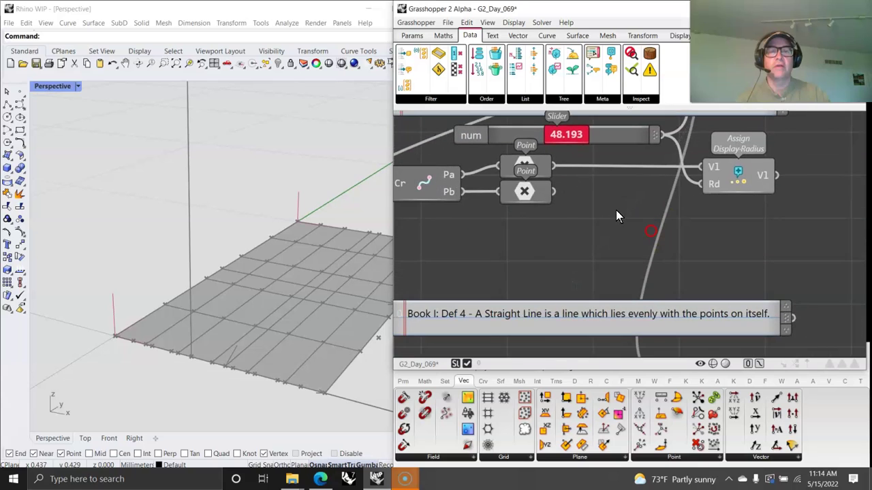
right_click_drag(535, 243, 591, 156)
scroll(655, 218, "down", 3)
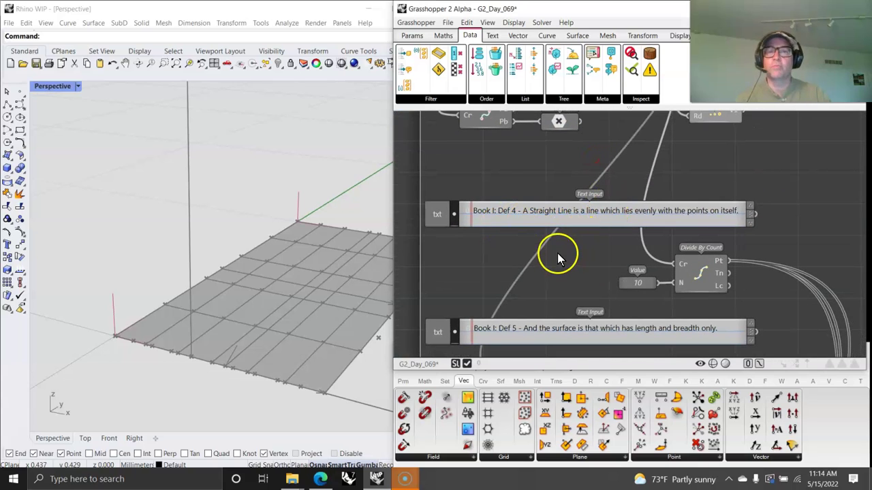
right_click_drag(557, 253, 589, 196)
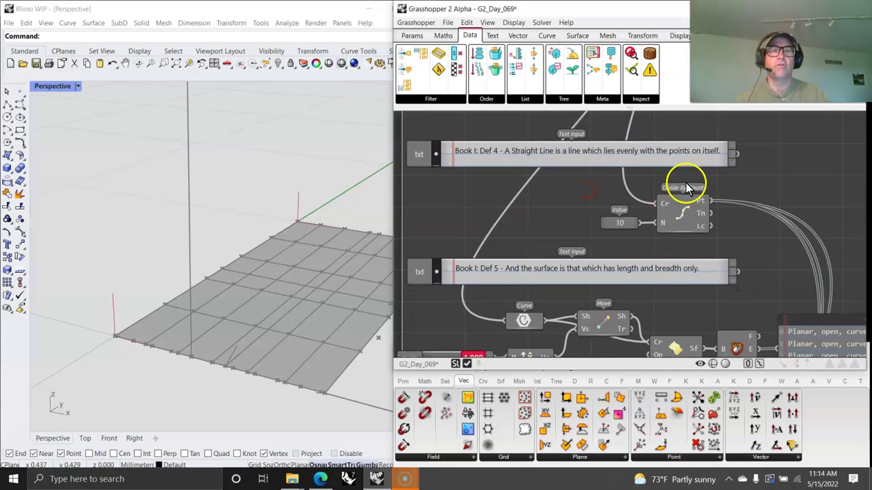
left_click(681, 217)
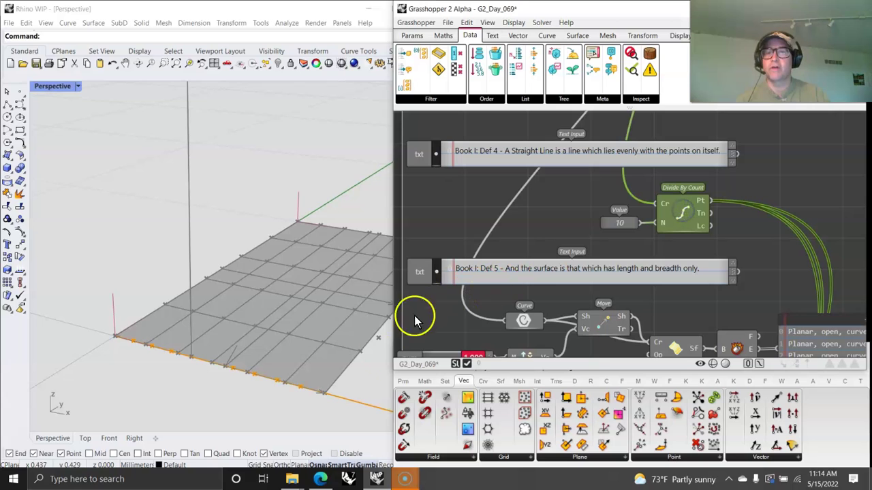
scroll(257, 411, "up", 4)
right_click_drag(280, 390, 275, 385)
scroll(275, 385, "down", 2)
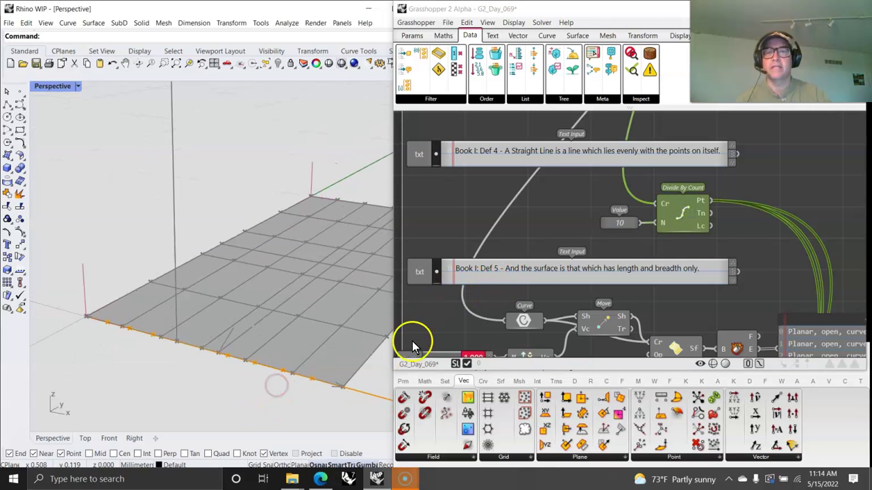
Move the Assign Display-Radius component beside Definition 4 and connect Divide By Count's Pt output to its Vl input.
right_click_drag(722, 221, 657, 258)
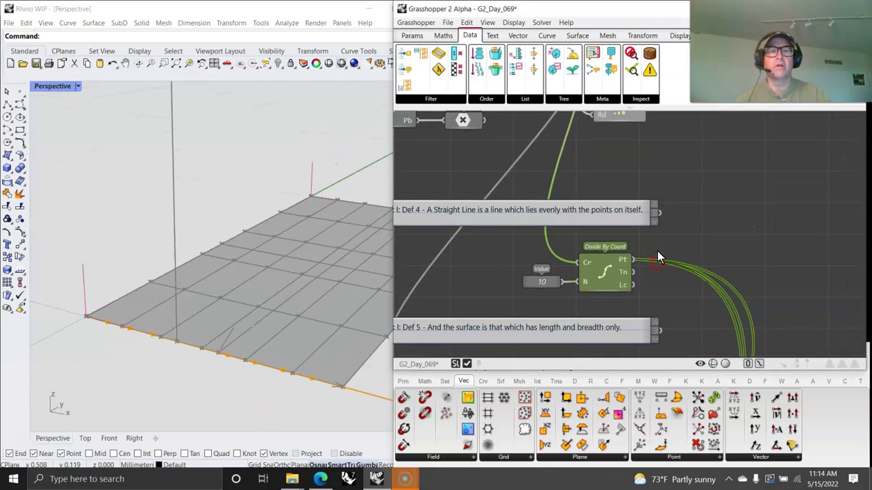
scroll(657, 255, "down", 2)
left_click_drag(628, 140, 695, 294)
scroll(659, 294, "up", 3)
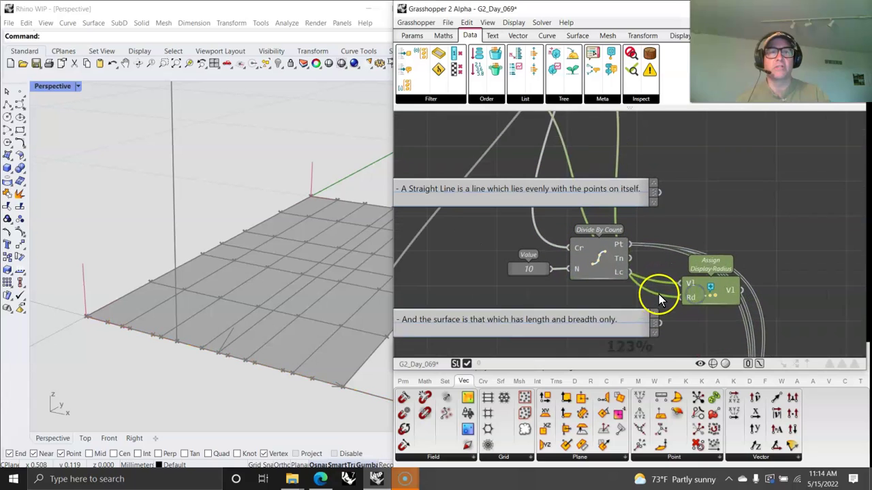
left_click(714, 298)
left_click_drag(713, 298, 740, 237)
right_click_drag(541, 218, 580, 303)
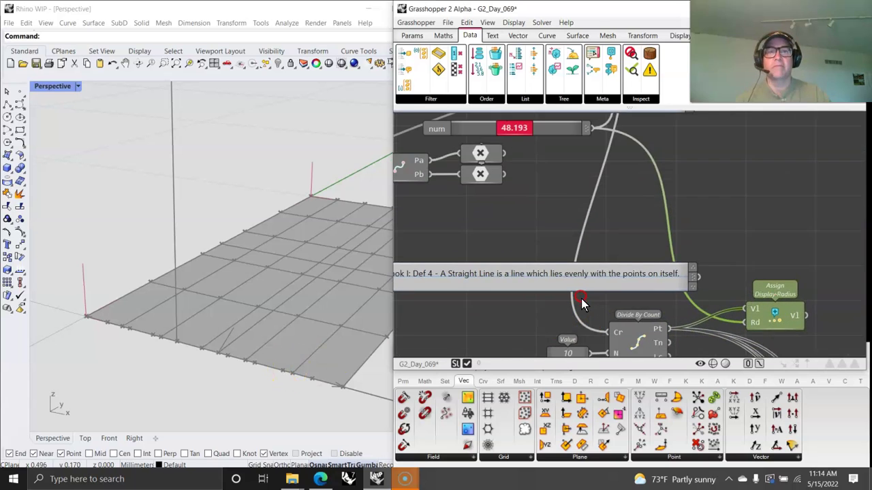
scroll(579, 243, "down", 1)
Set the shared slider to 100 and check the Divide By Count points feeding the Assign Display-Radius component.
left_click_drag(522, 152, 569, 158)
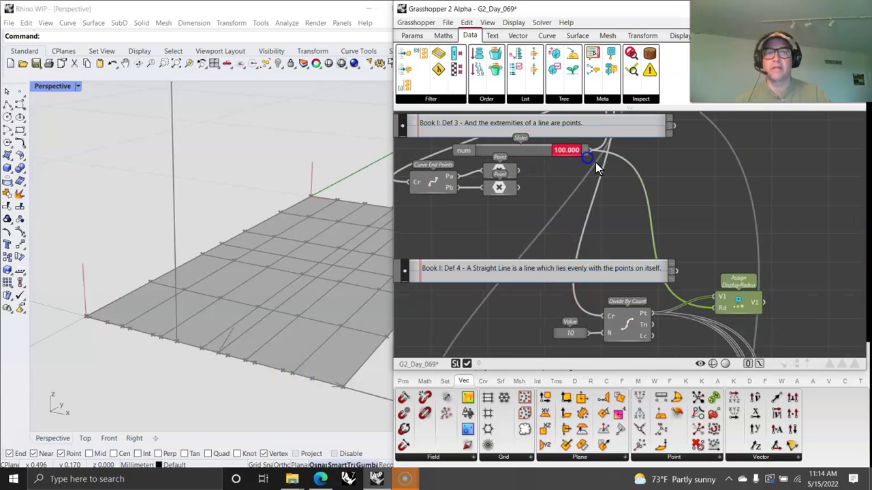
left_click_drag(737, 306, 725, 304)
left_click(643, 312)
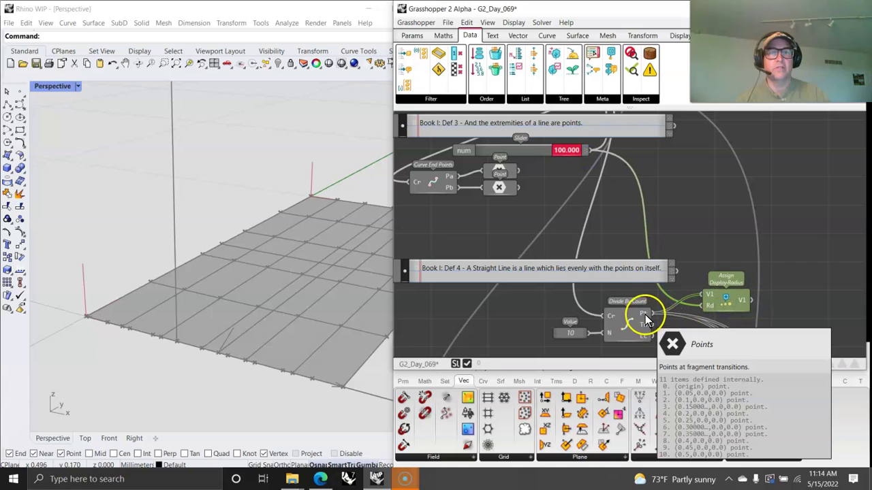
left_click(709, 292)
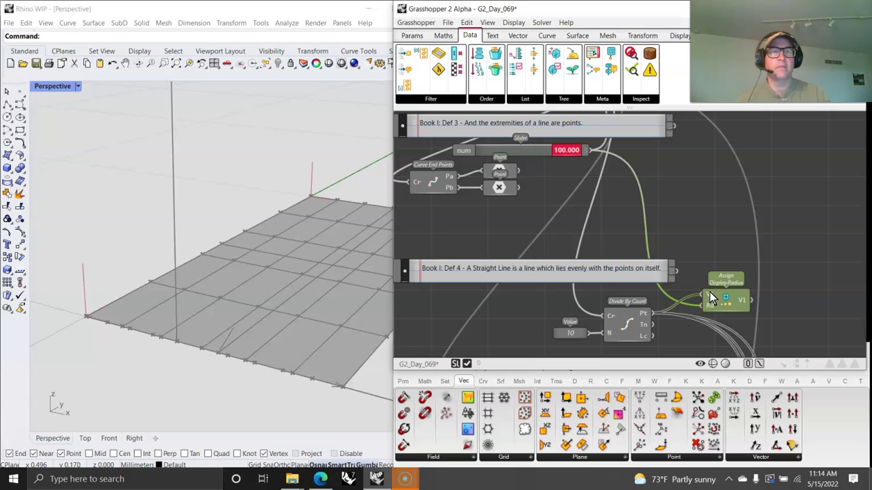
Look through the Meta components and try a data modifier on the Assign Display-Radius component's Vl input.
left_click(468, 23)
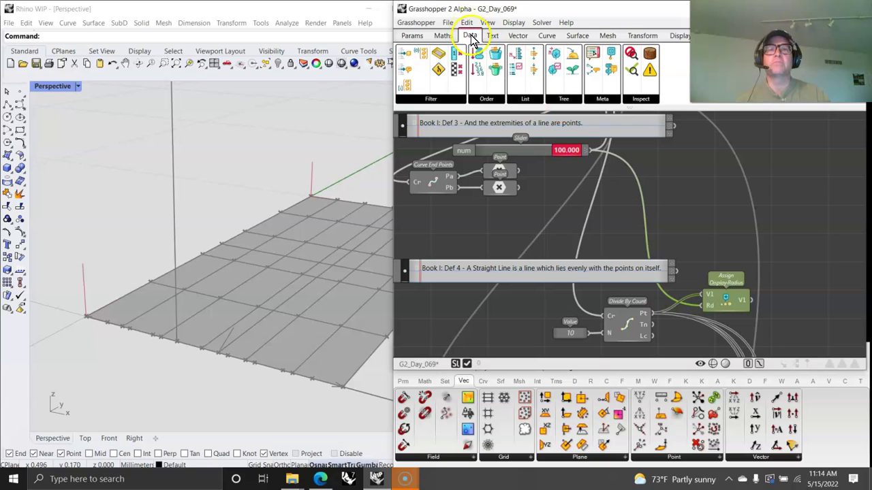
left_click(442, 36)
left_click(468, 37)
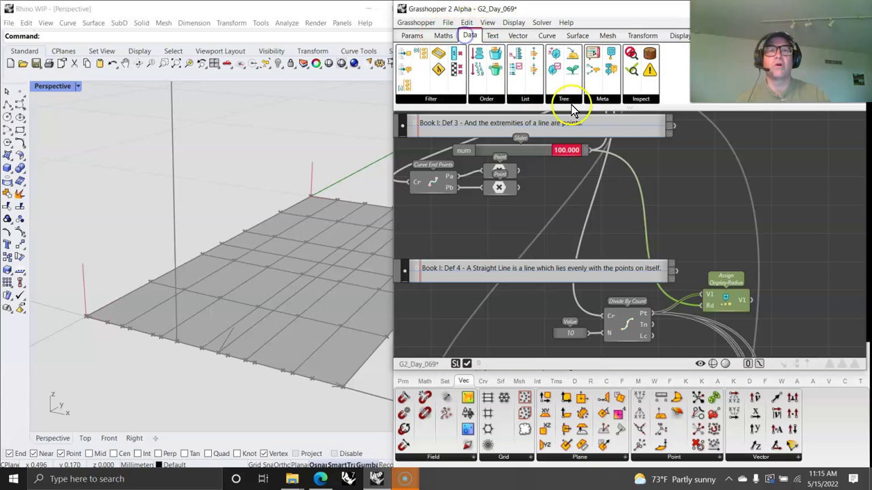
left_click(603, 99)
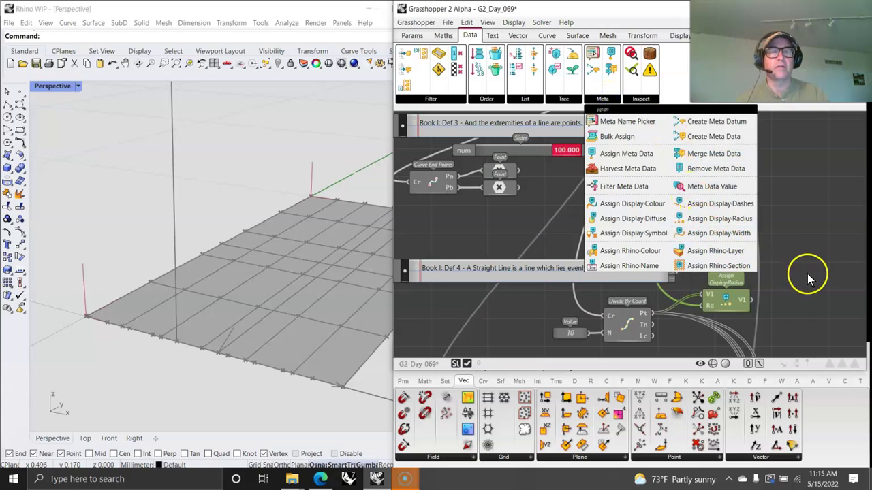
right_click(708, 294)
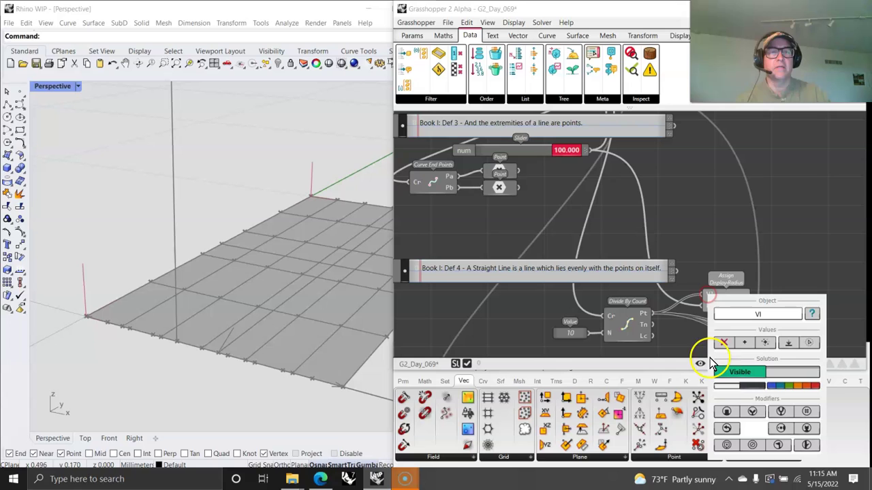
left_click(750, 411)
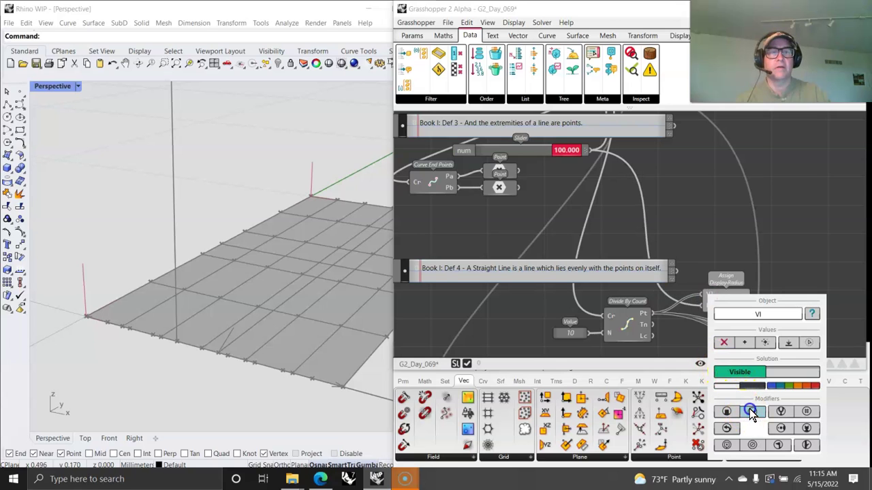
left_click(721, 301)
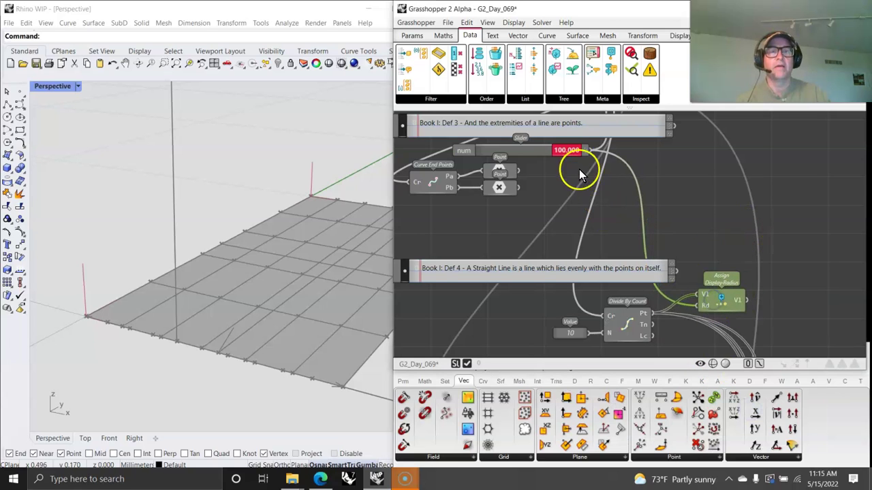
Move the Assign Display-Radius component back beside Definition 3 and reconnect the first end Point to its Vl input.
right_click_drag(672, 204, 628, 185)
left_click_drag(678, 304, 650, 294)
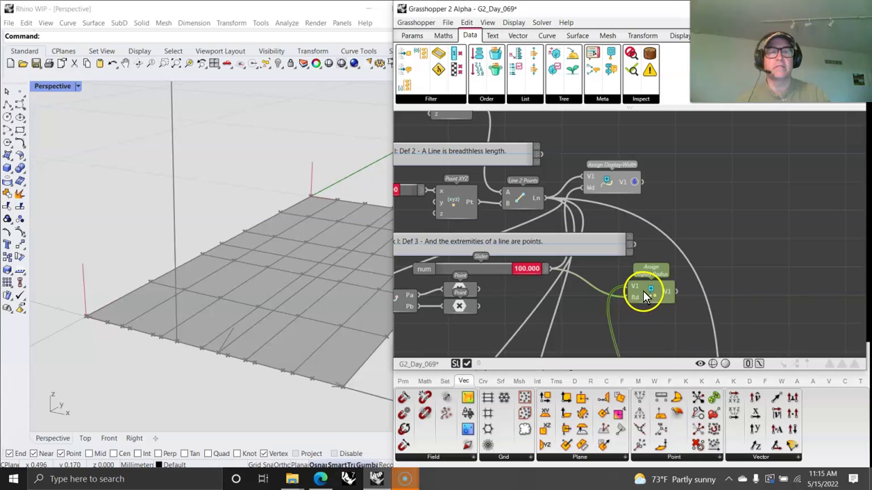
left_click_drag(643, 292, 652, 314)
right_click_drag(657, 325, 651, 198)
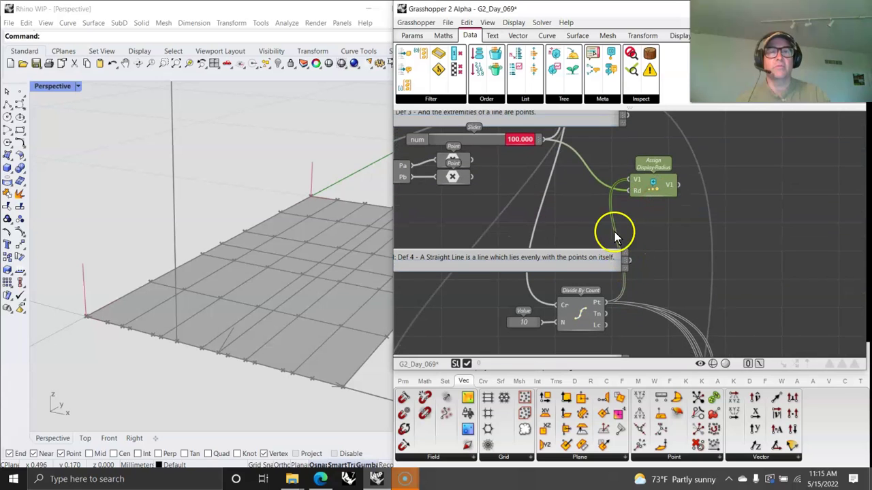
left_click_drag(645, 187, 658, 227)
Set the shared slider to 84.593 and turn on the preview of the Assign Display-Radius component.
left_click_drag(537, 140, 482, 145)
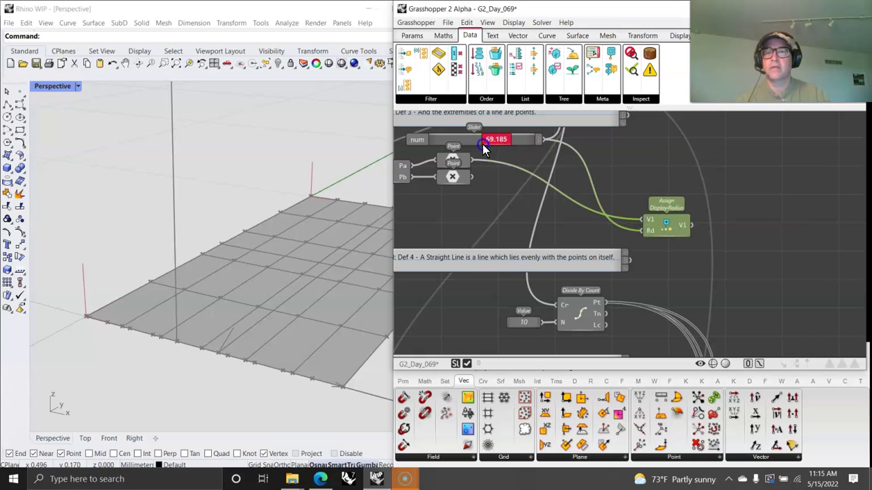
right_click(665, 228)
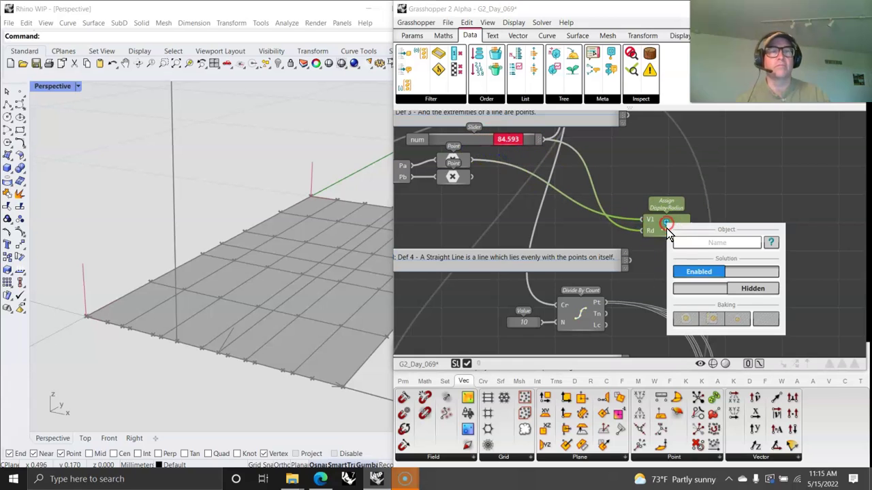
left_click(742, 291)
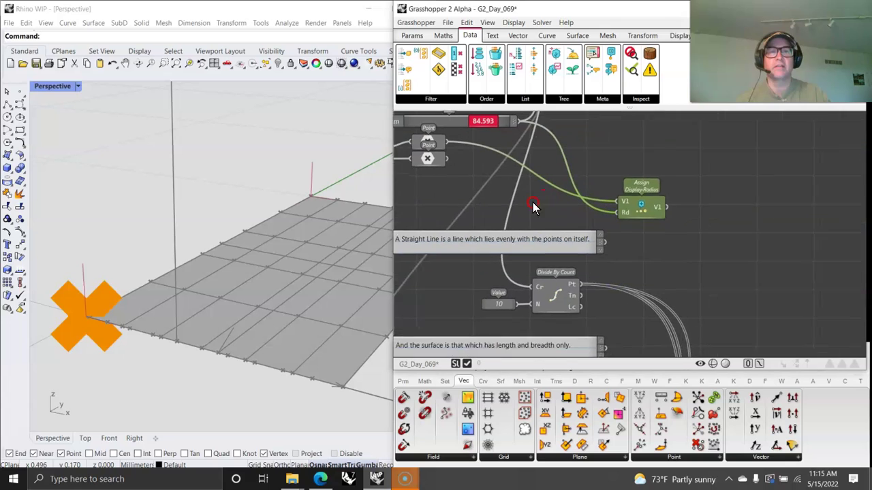
Move the Assign Display-Radius component beside Definition 4 and feed its Vl input from Divide By Count's Pt output.
left_click_drag(606, 233, 617, 305)
right_click_drag(617, 305, 620, 197)
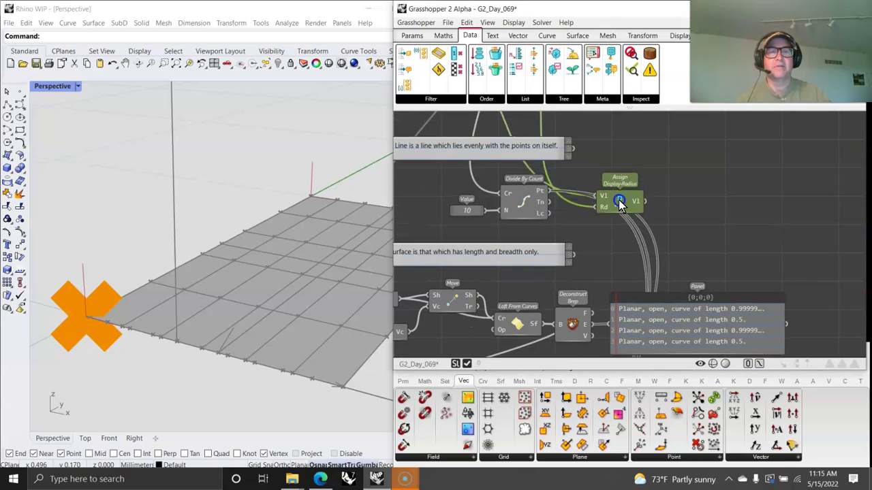
mouse_move(545, 188)
left_click_drag(591, 206, 653, 198)
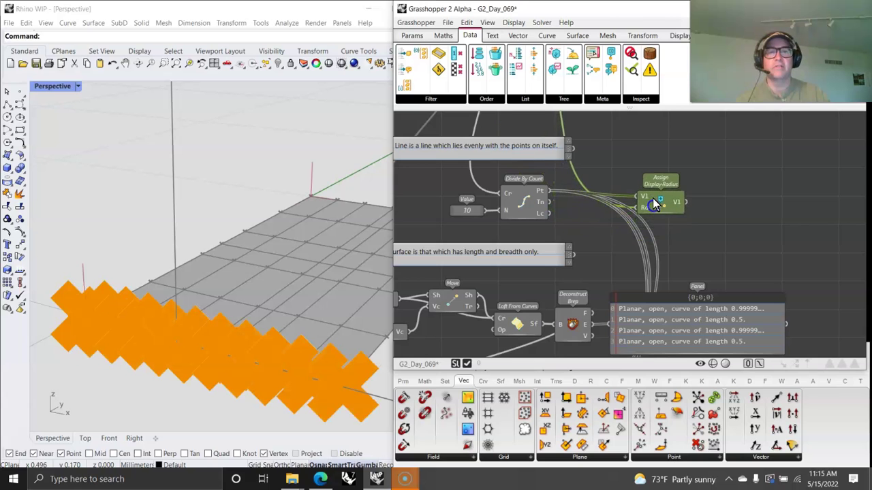
Set the shared slider to 28.297 and move the Assign Display-Radius component farther away from Divide By Count.
scroll(664, 212, "up", 1)
scroll(609, 204, "up", 2)
left_click_drag(545, 129, 504, 133)
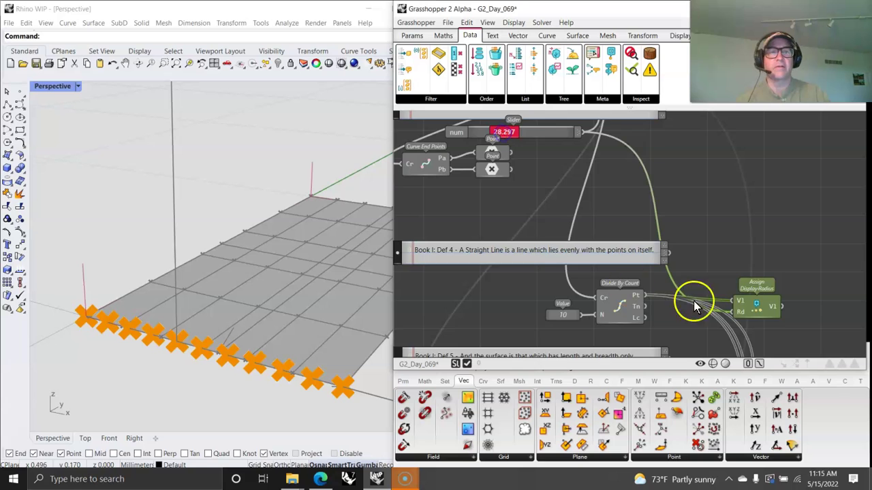
right_click_drag(695, 307, 627, 194)
left_click_drag(689, 185, 743, 239)
right_click(746, 245)
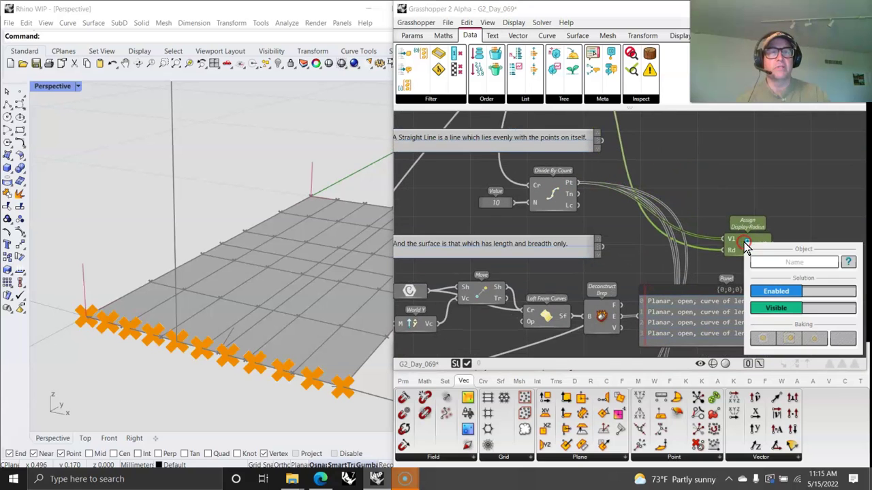
Gather the Assign Display-Width component, the shared slider and the Assign Display-Radius component together beside Definitions 4 and 5.
scroll(638, 269, "down", 2)
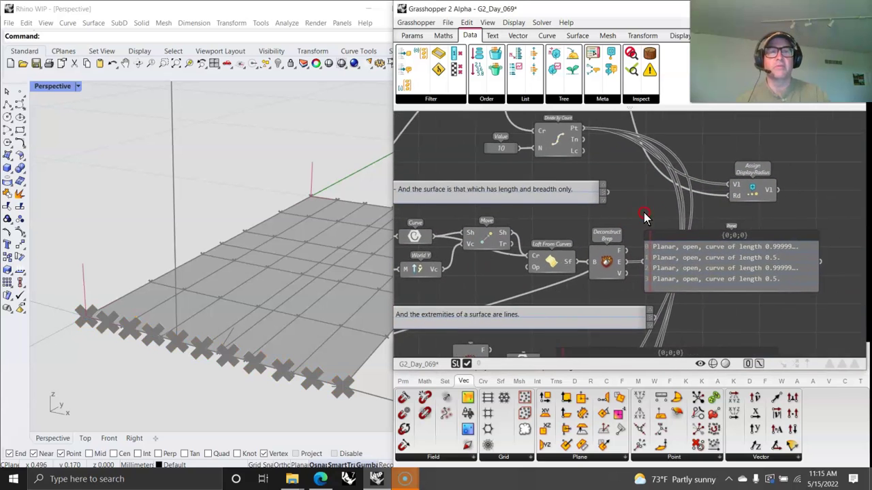
scroll(642, 243, "down", 3)
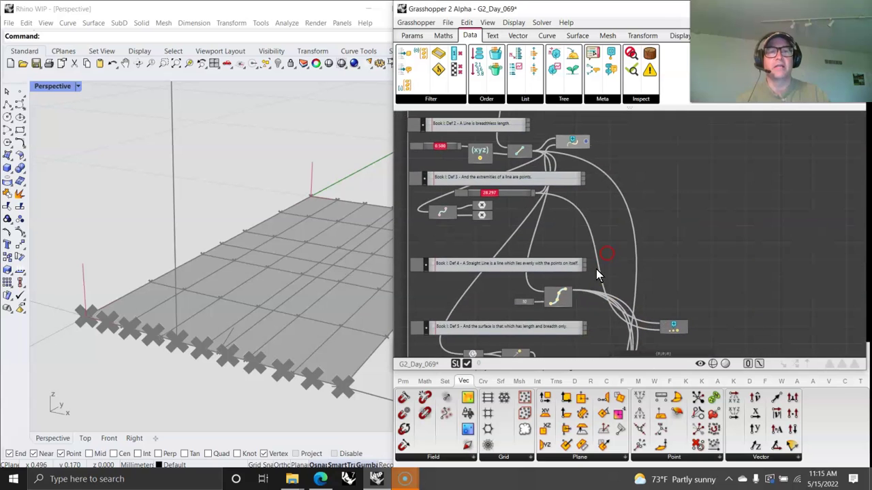
right_click_drag(603, 253, 597, 241)
left_click_drag(699, 309, 672, 325)
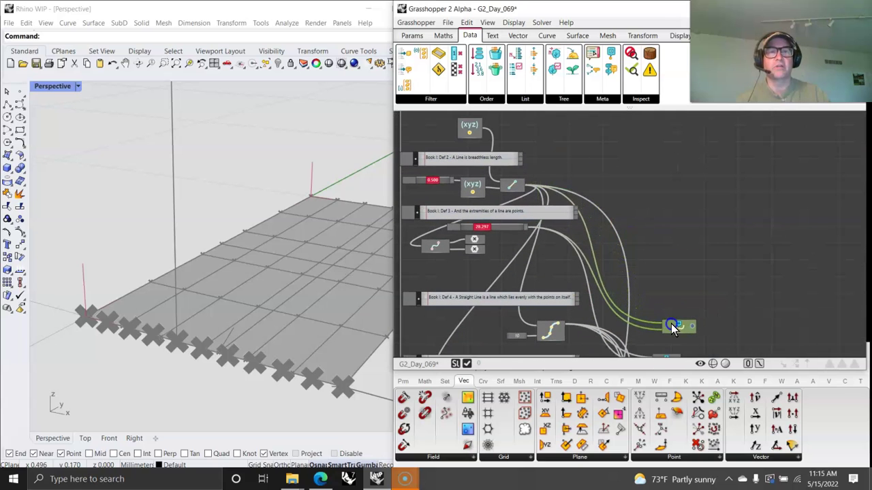
left_click_drag(508, 230, 622, 330)
right_click_drag(622, 334, 557, 213)
left_click_drag(640, 243, 683, 225)
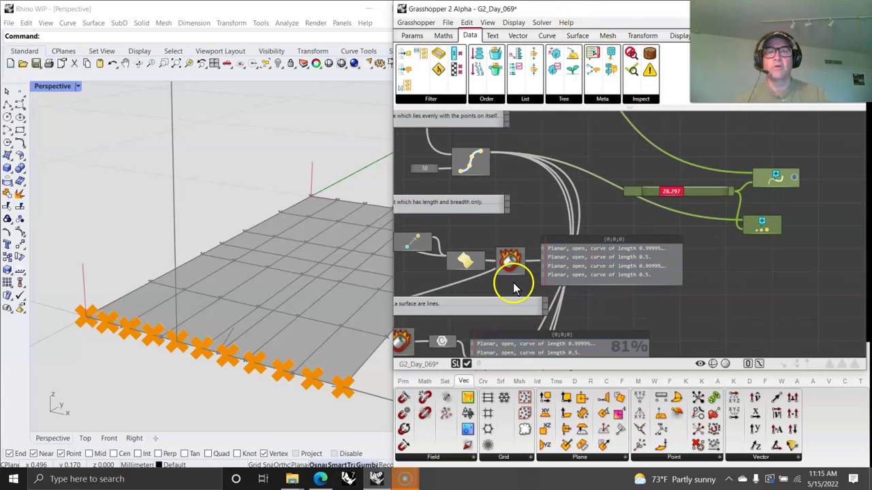
Examine Definition 5's surface construction, selecting its Curve component and orbiting the Rhino view.
scroll(516, 286, "up", 5)
right_click_drag(623, 285, 655, 257)
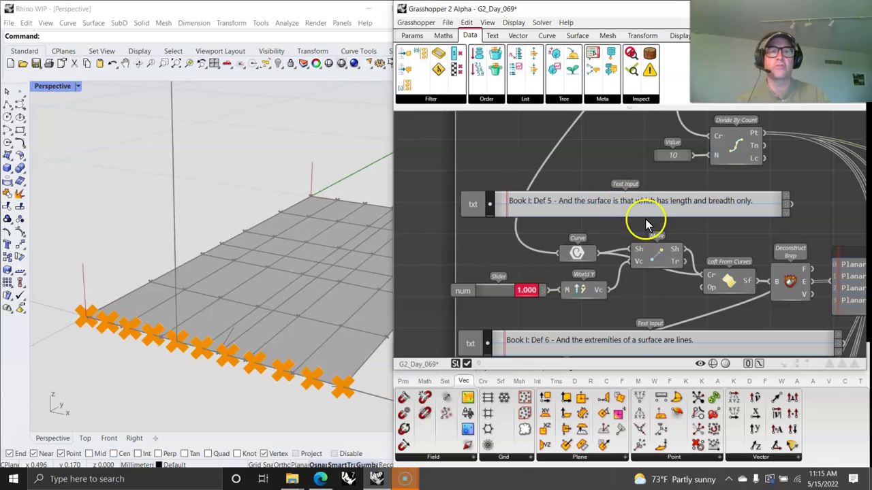
right_click_drag(634, 269, 594, 226)
left_click(540, 211)
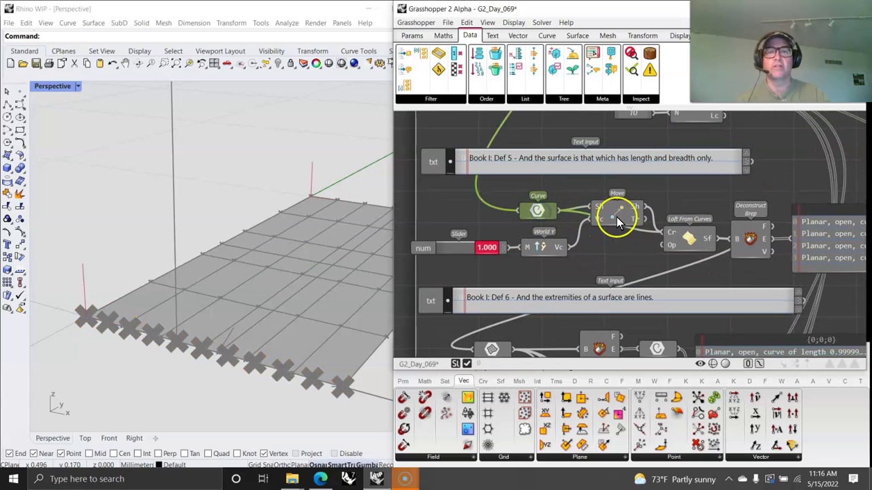
right_click_drag(274, 260, 350, 304)
Assign the blue display colour to the Sf output of Definition 5's Loft From Curves component.
left_click(695, 235)
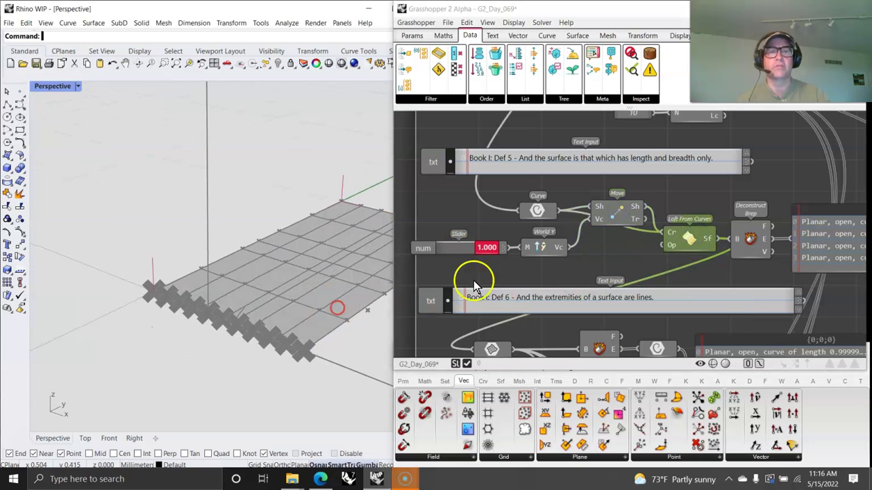
right_click(707, 239)
left_click(768, 331)
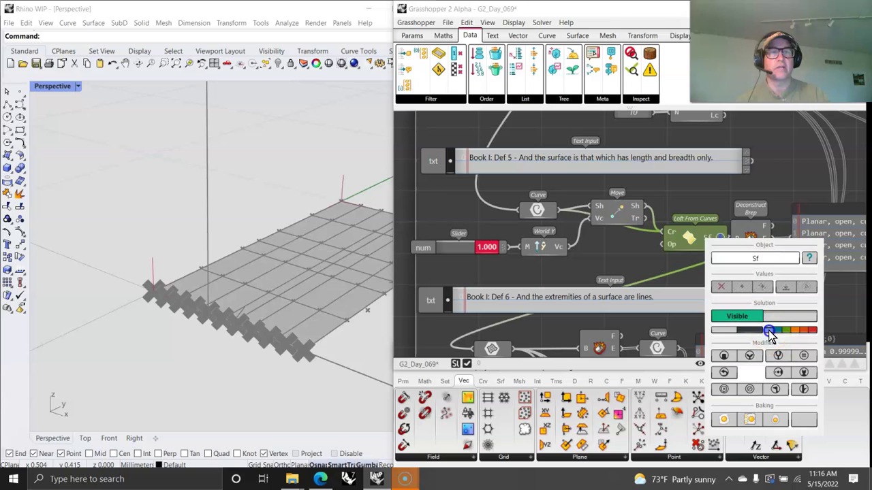
left_click(280, 412)
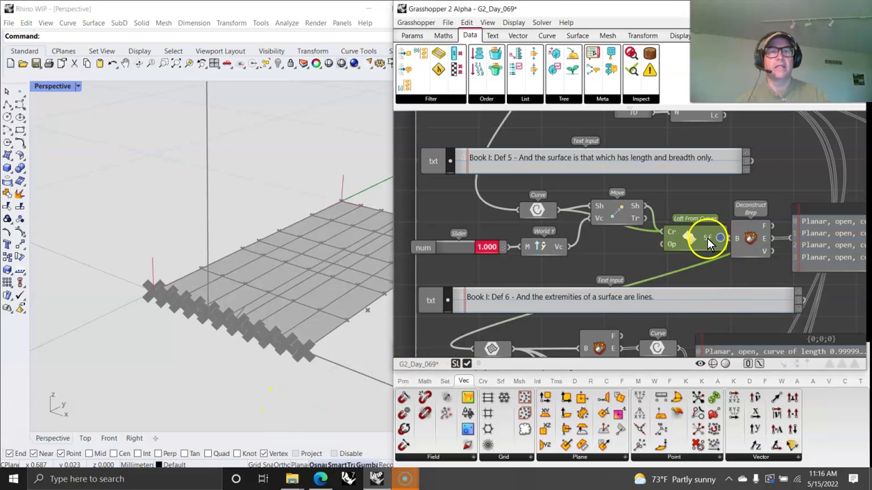
Set the Perspective viewport to Shaded display and inspect Definition 5's Deconstruct Brep and Loft From Curves components.
left_click(62, 86)
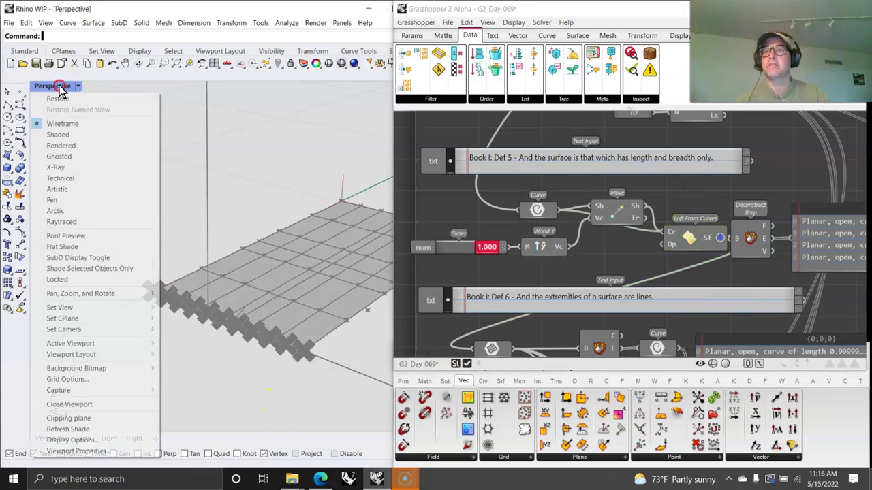
left_click(56, 136)
right_click_drag(696, 239, 593, 250)
left_click(647, 253)
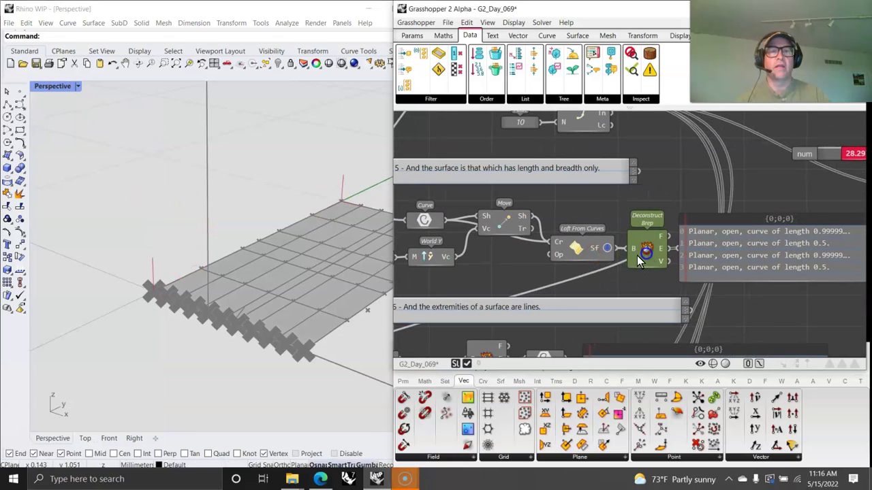
left_click(554, 255)
mouse_move(302, 288)
right_mouse_down()
mouse_move(282, 279)
mouse_move(287, 285)
right_mouse_up()
right_click_drag(591, 232, 569, 215)
Check Definition 5's Move and Loft From Curves components and the Assign Display-Radius component against the Rhino preview.
left_click(487, 208)
right_click(557, 234)
left_click(596, 303)
left_click(597, 303)
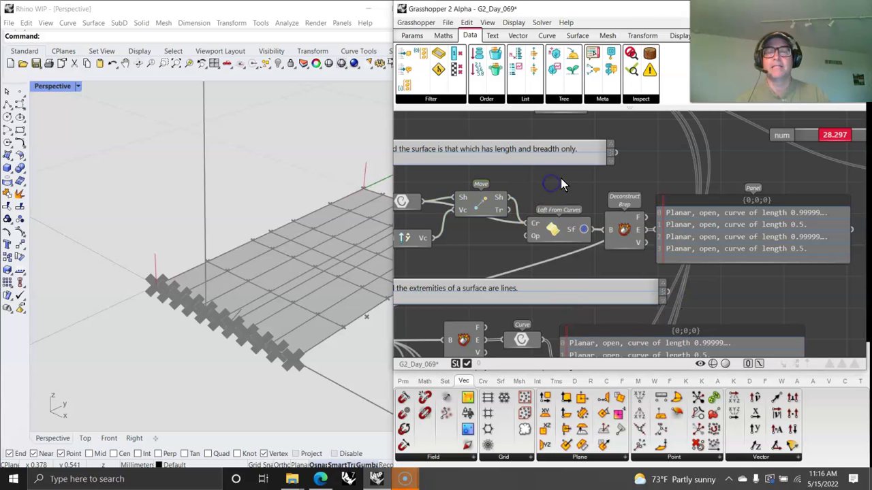
right_click_drag(806, 157, 648, 181)
left_click_drag(797, 207, 810, 211)
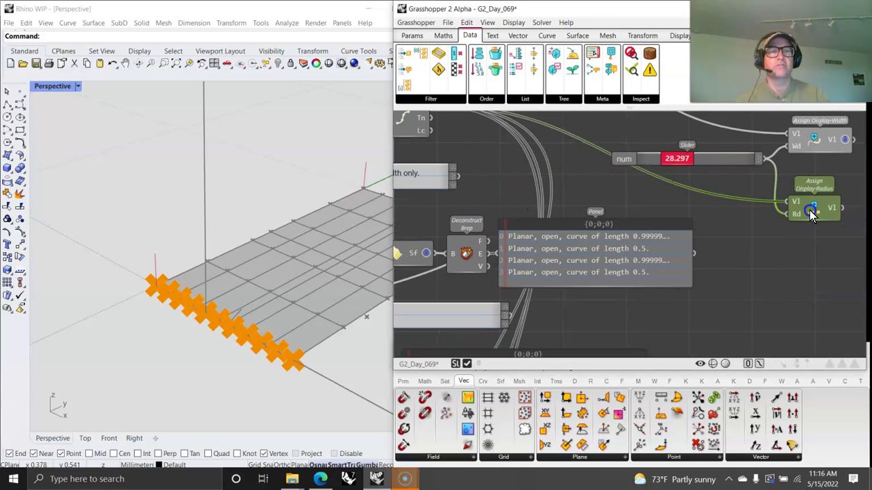
left_click(677, 201)
right_click_drag(471, 252, 620, 199)
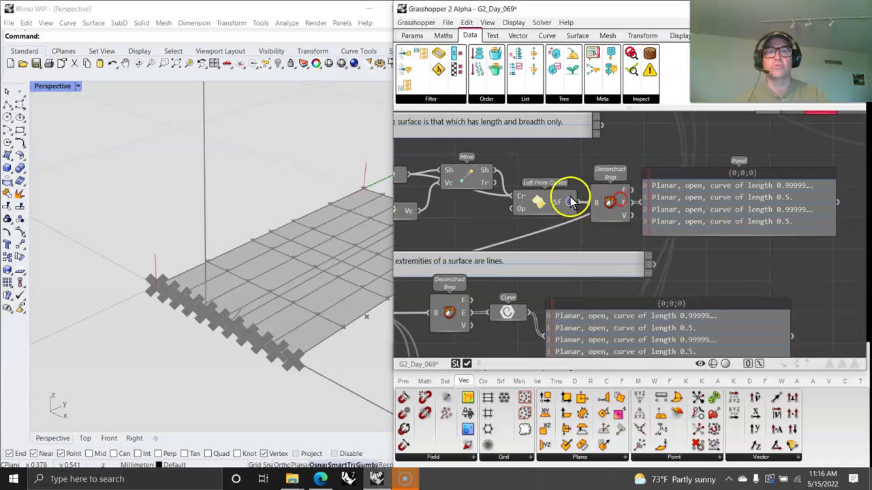
Toggle Definition 5's Loft From Curves component off and back on, comparing its preview in the Rhino viewport.
right_click(541, 205)
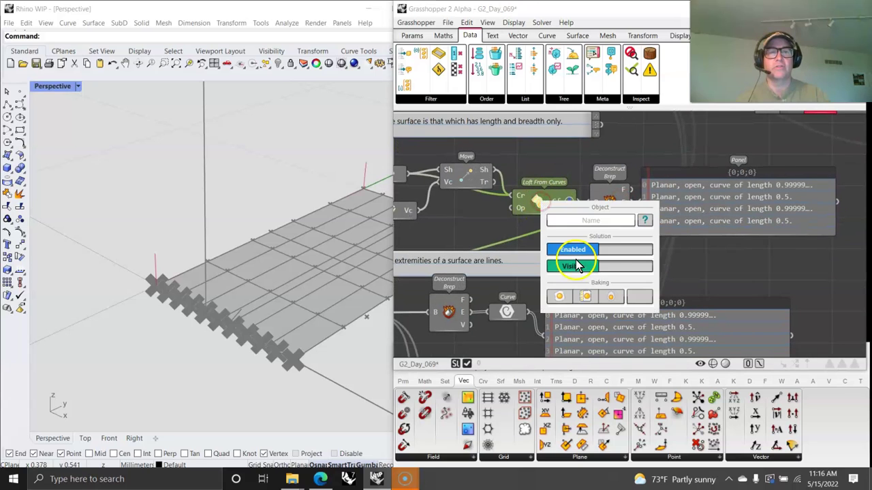
left_click(578, 252)
left_click(573, 249)
left_click(592, 269)
right_click_drag(262, 307, 221, 256)
left_click(57, 92)
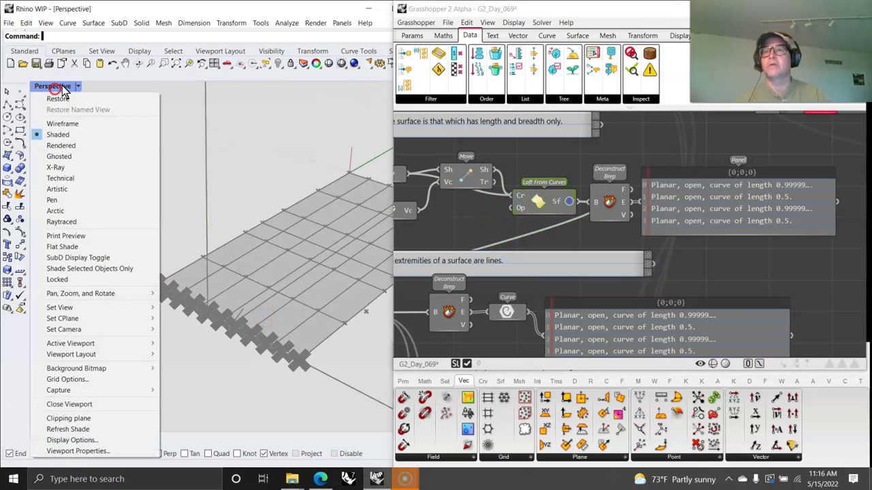
right_click(472, 237)
Disable the Surface component that feeds Definition 6.
scroll(472, 237, "down", 2)
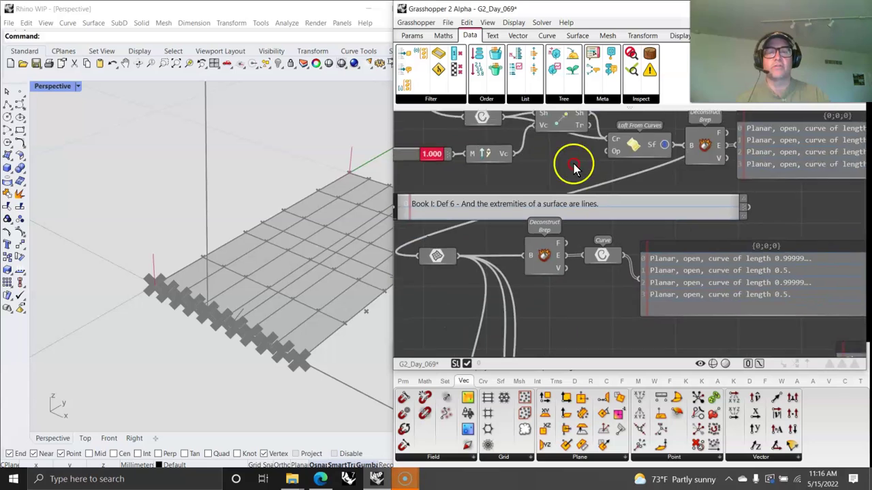
right_click_drag(568, 165, 584, 139)
scroll(589, 250, "down", 2)
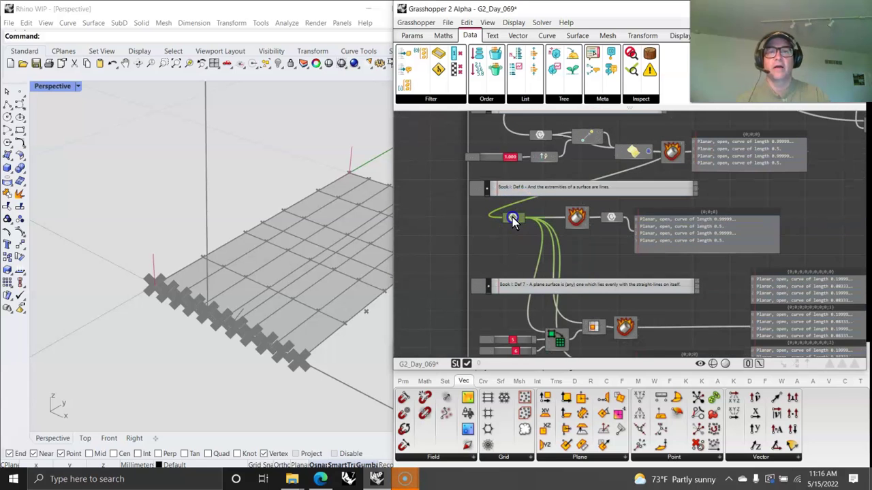
right_click_drag(618, 188, 526, 254)
right_click(415, 283)
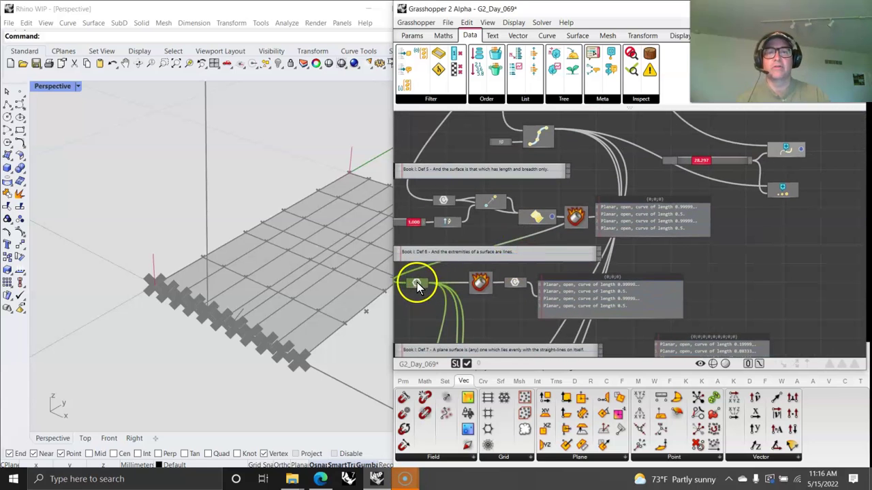
left_click(504, 361)
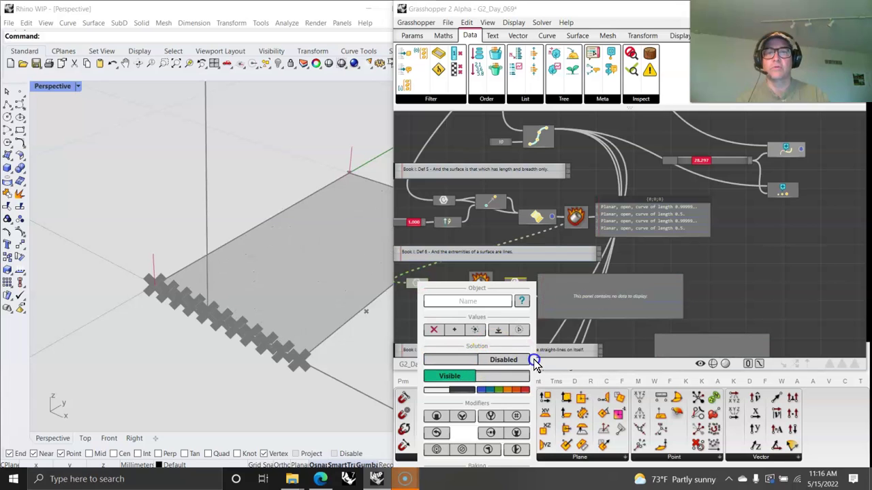
Inspect the settings of the Loft From Curves component and its Sf output in Definition 5.
left_click(540, 231)
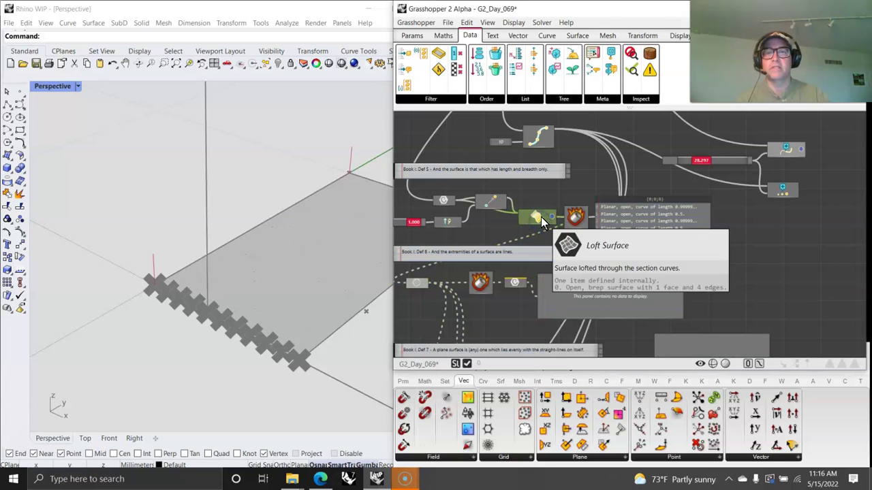
right_click(542, 224)
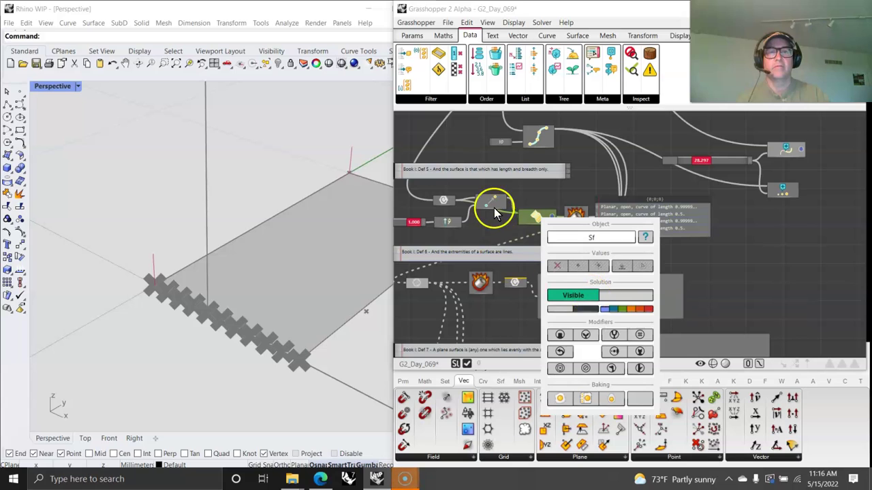
left_click(529, 218)
scroll(533, 231, "up", 3)
scroll(534, 226, "up", 2)
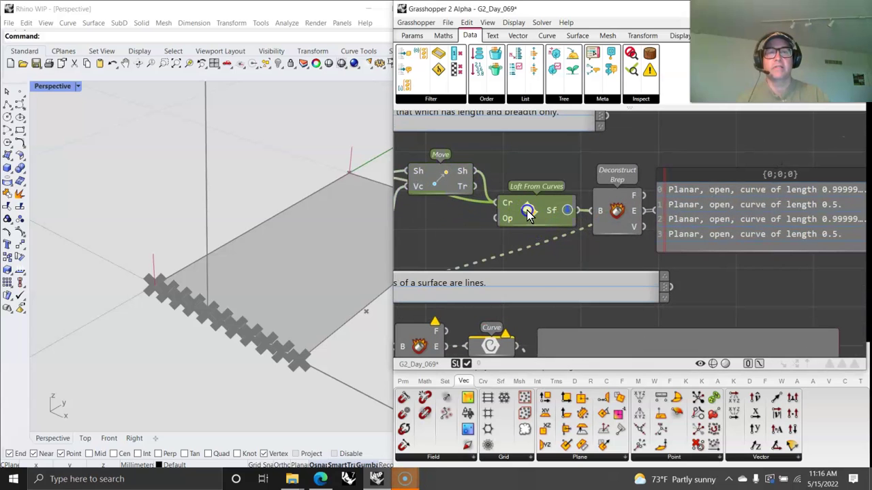
right_click(529, 213)
left_click(467, 239)
right_click_drag(467, 239, 636, 186)
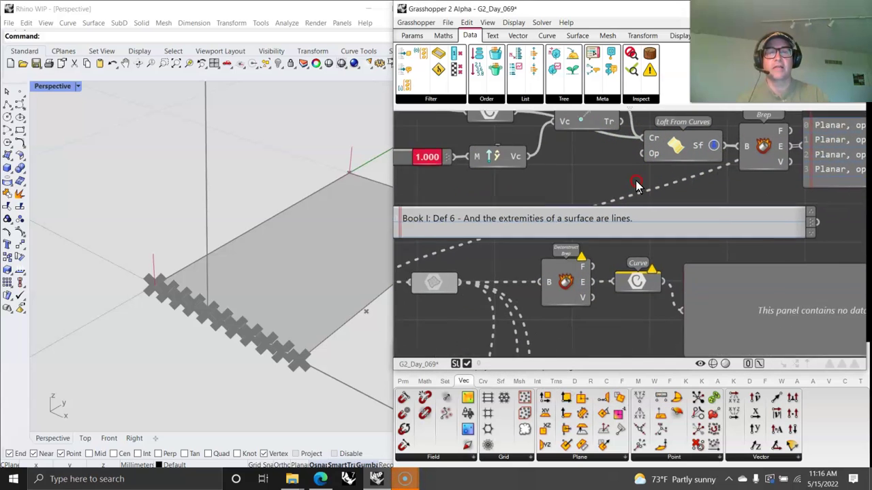
left_click(515, 183)
left_click_drag(438, 156, 497, 156)
right_click_drag(661, 191, 689, 142)
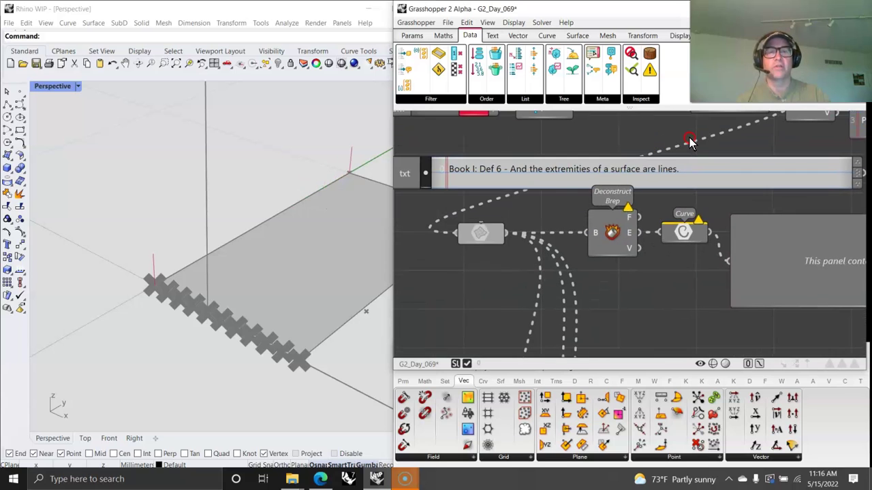
Enable Definition 6's Surface component again.
right_click(485, 240)
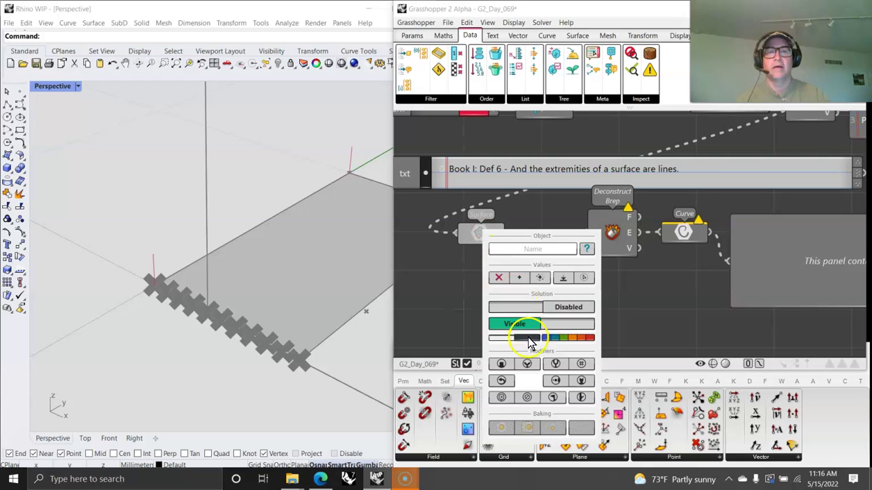
left_click(460, 283)
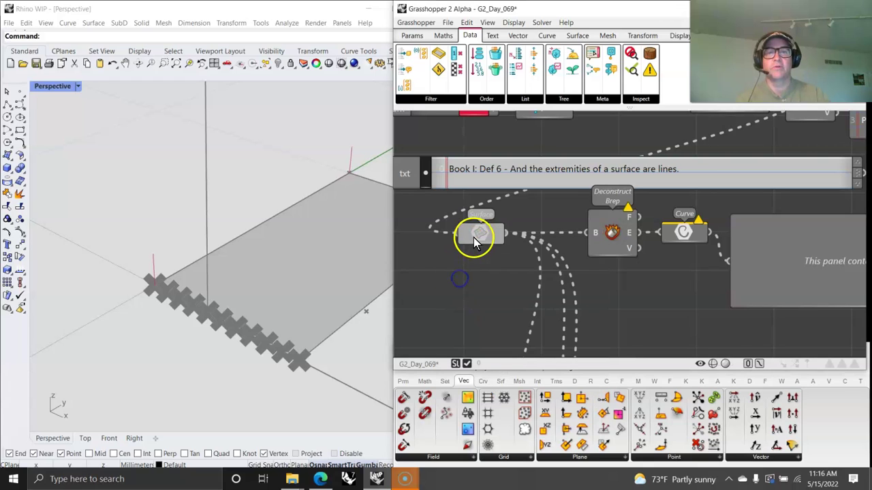
right_click(478, 235)
left_click(553, 312)
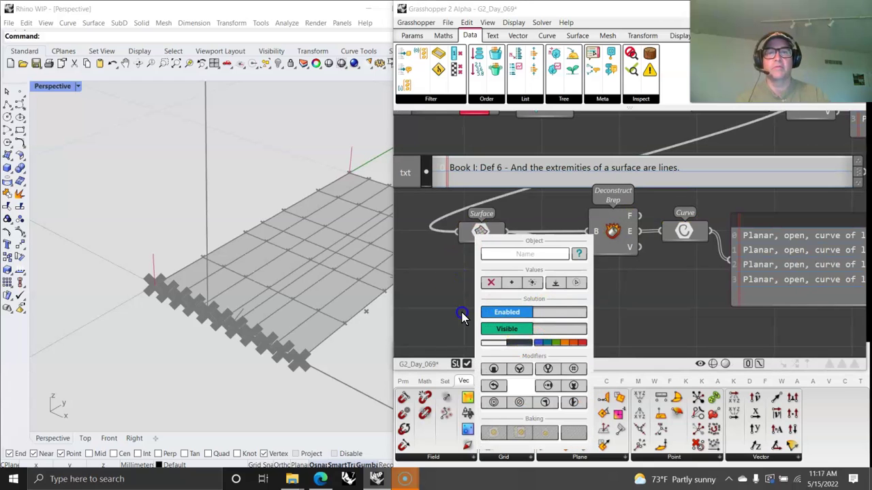
Examine how Definition 5's surface construction leads into Definition 6, together with the surface's edges in the Rhino viewport.
right_click_drag(736, 169, 534, 278)
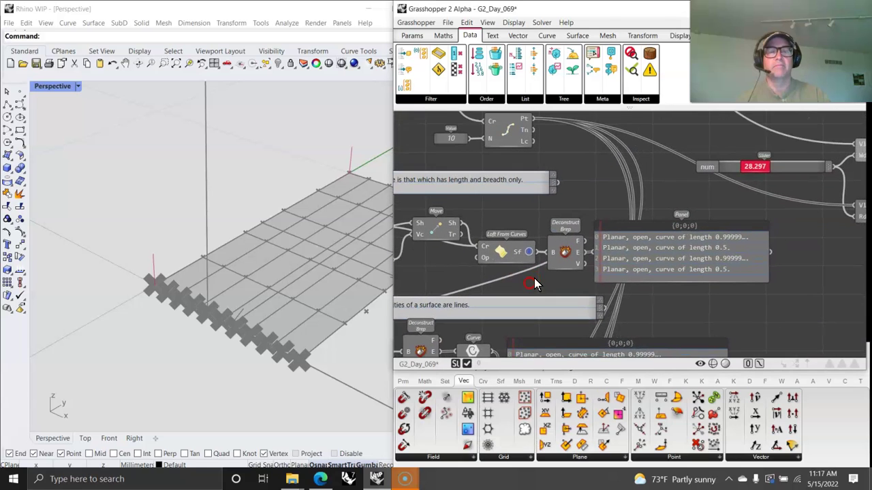
right_click_drag(783, 289, 617, 278)
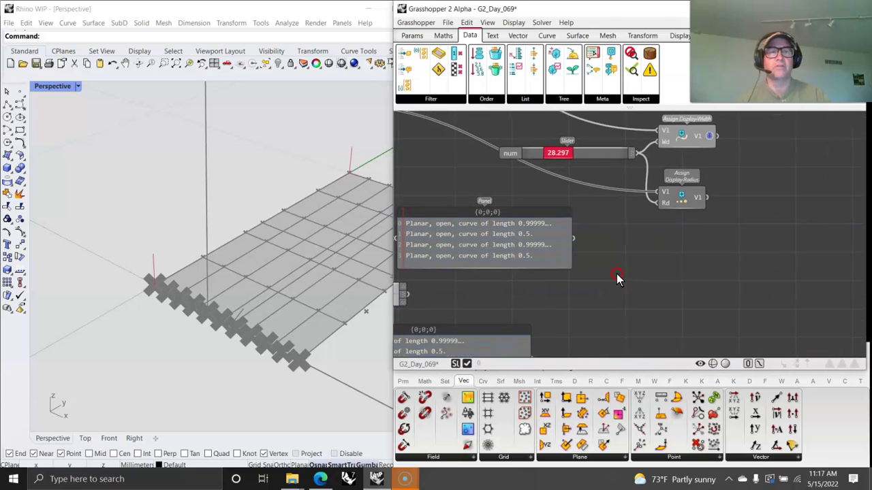
right_click_drag(551, 312, 679, 283)
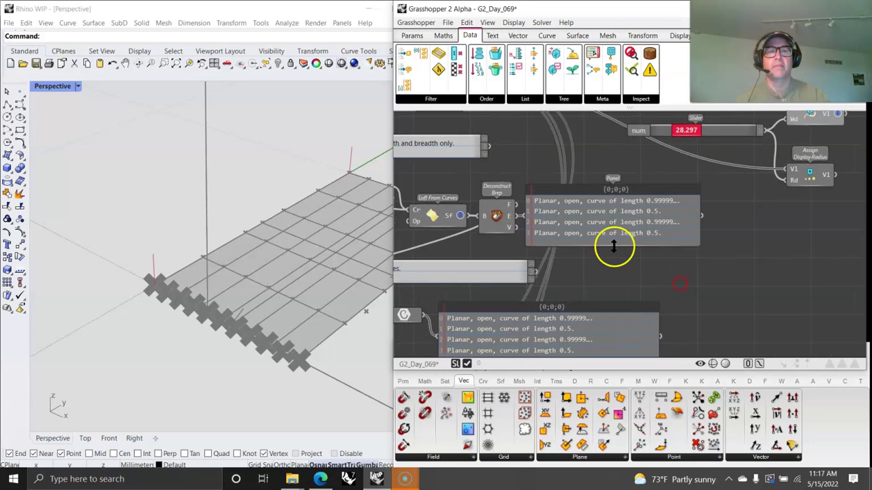
right_click_drag(505, 239, 720, 251)
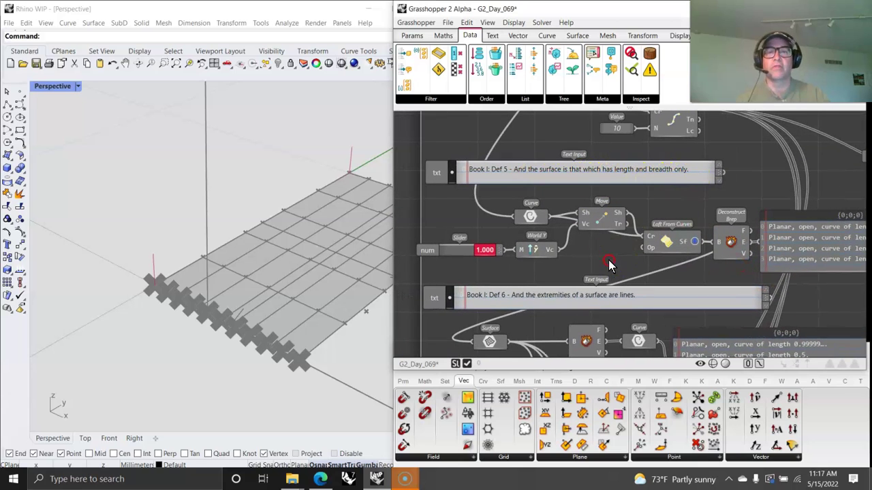
right_click_drag(608, 263, 606, 235)
right_click_drag(395, 288, 144, 343)
scroll(244, 357, "up", 3)
right_click_drag(549, 319, 574, 246)
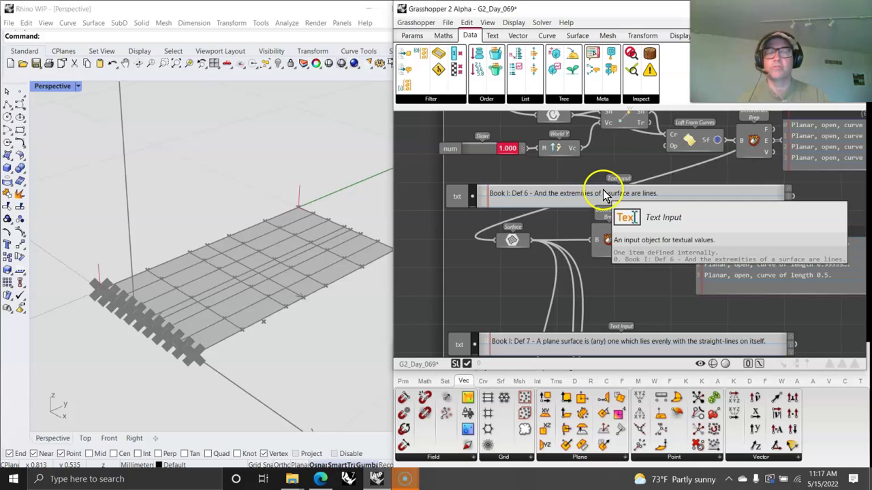
Move Definition 6's Deconstruct Brep closer to its Surface component and select the Curve component holding the edges.
left_click_drag(620, 255, 595, 243)
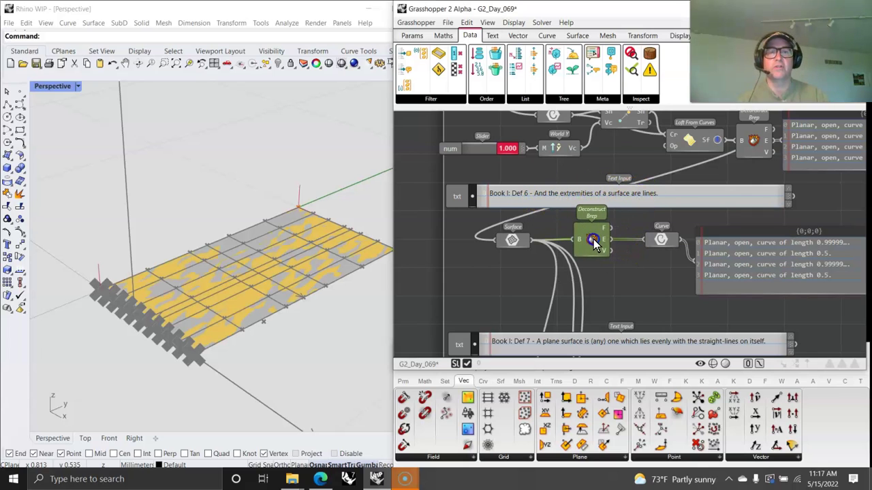
left_click(659, 245)
Move the shared slider, Assign Display-Width and Assign Display-Radius components together beside Definition 6's panel.
scroll(626, 273, "down", 3)
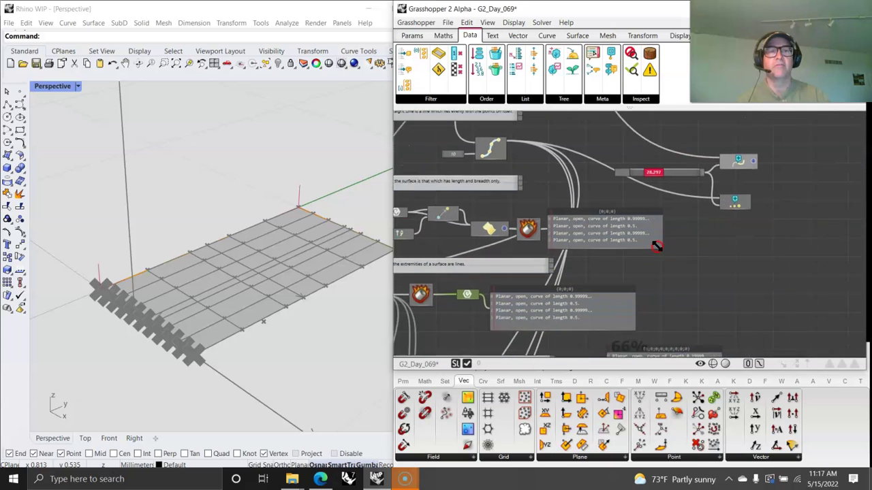
right_click_drag(657, 246, 646, 249)
left_click_drag(754, 224, 684, 141)
left_click(678, 175)
left_click_drag(678, 175, 679, 299)
left_click(562, 315)
scroll(433, 312, "up", 4)
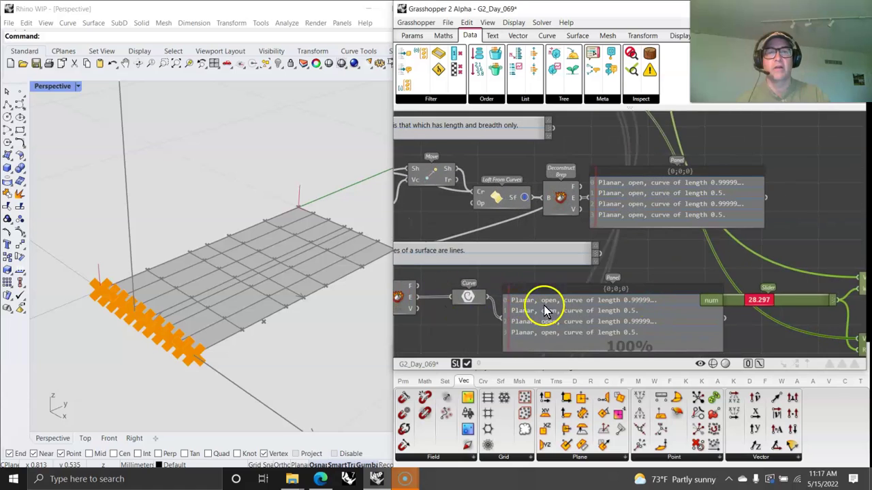
Connect Definition 6's Curve output to the value input of Assign Display-Width and set the shared slider to 34.223.
left_click_drag(456, 262, 829, 244)
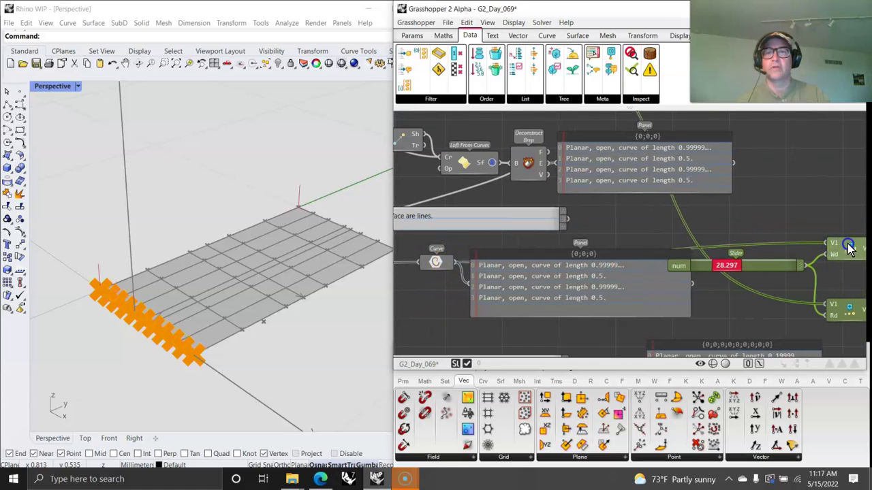
mouse_move(726, 267)
left_mouse_down()
mouse_move(715, 267)
mouse_move(771, 262)
mouse_move(722, 271)
left_mouse_up()
right_click_drag(764, 306, 706, 297)
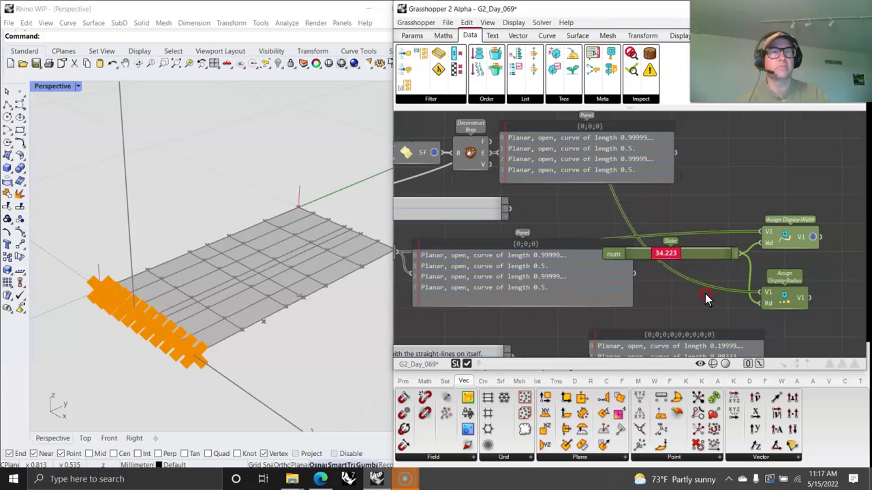
left_click(722, 298)
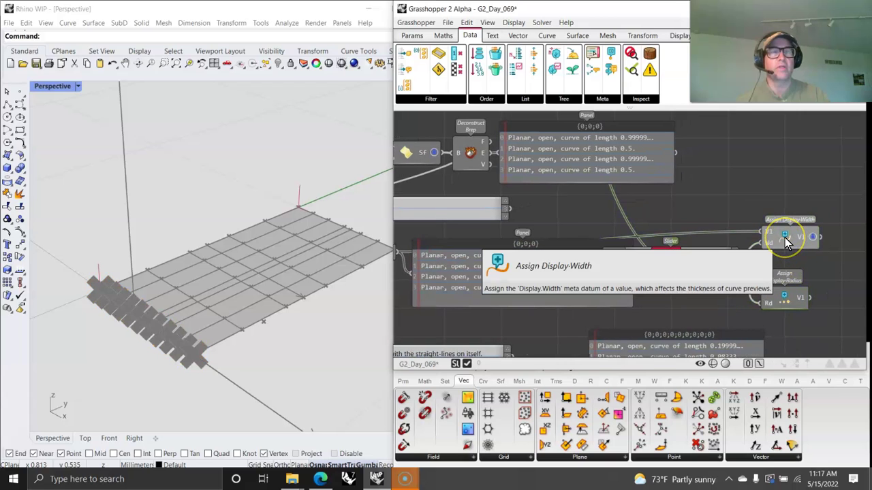
Disable the Assign Display-Radius component and make the Assign Display-Width component visible.
left_click(790, 300)
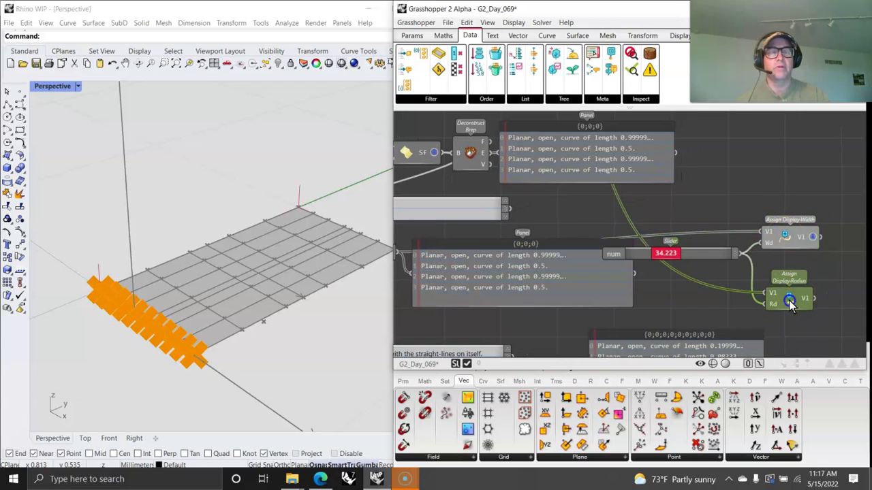
right_click(791, 301)
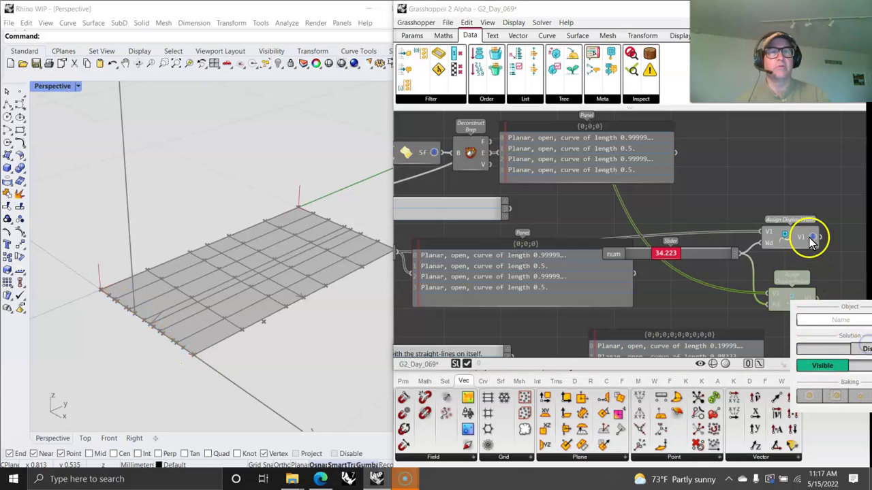
right_click(783, 238)
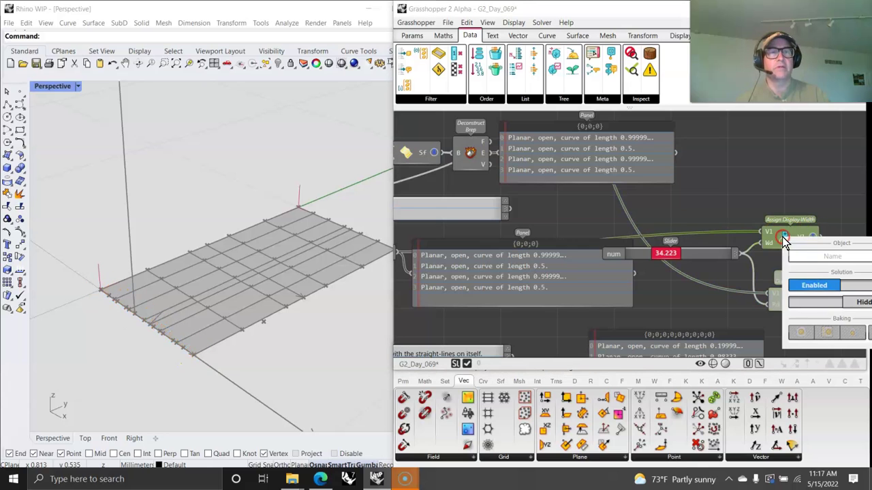
left_click(855, 303)
Set the shared slider to 16.445 and set the disabled Assign Display-Radius component to Hidden.
right_click_drag(509, 305, 587, 284)
left_click_drag(750, 232, 737, 233)
right_click_drag(781, 263, 687, 242)
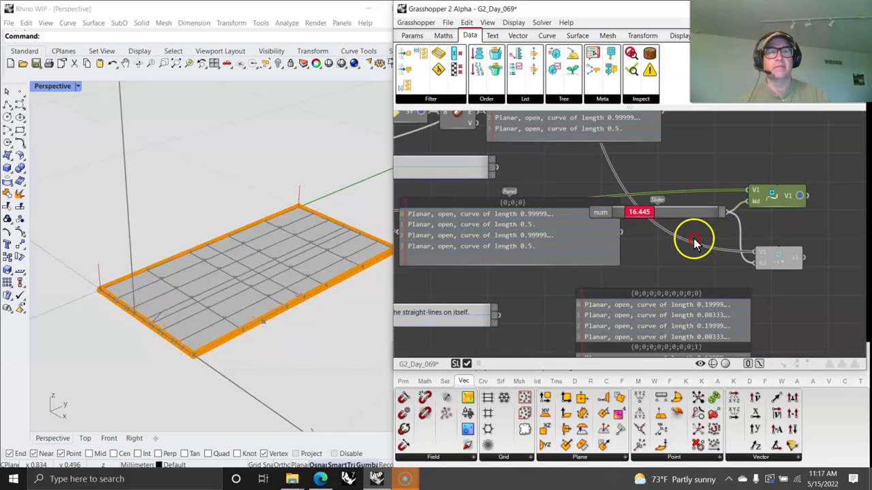
right_click(777, 259)
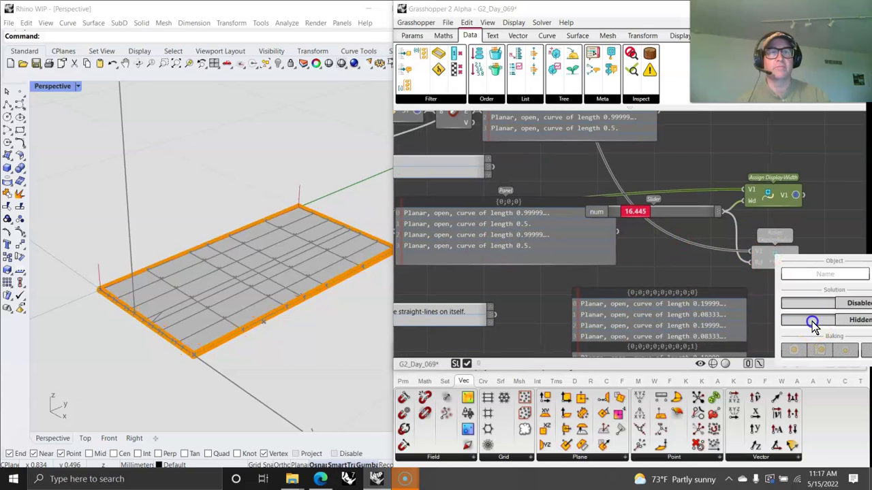
Set the Assign Display-Radius component to Enabled and Visible.
left_click(856, 303)
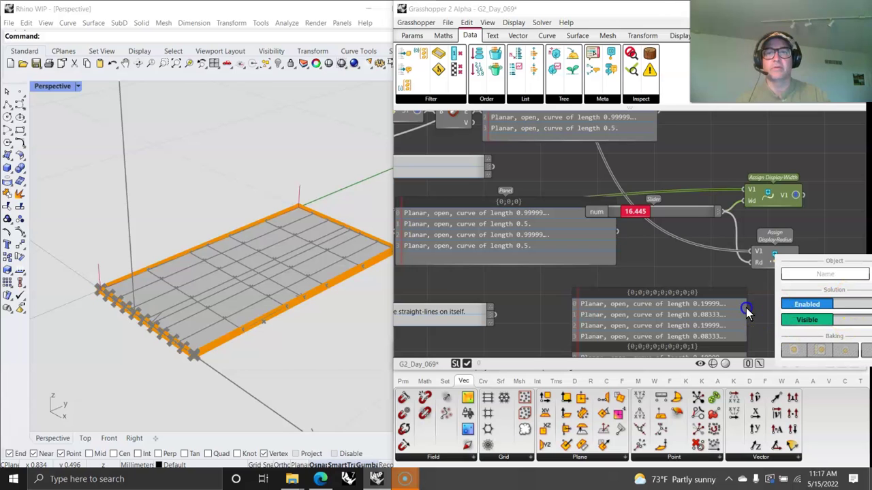
Nudge the Divide Domain and Isotrim components into new positions beneath Definition 7's text.
mouse_move(647, 253)
right_mouse_down()
mouse_move(716, 236)
mouse_move(733, 210)
right_mouse_up()
right_click_drag(571, 274, 716, 245)
mouse_move(527, 258)
right_mouse_down()
mouse_move(589, 238)
mouse_move(582, 220)
right_mouse_up()
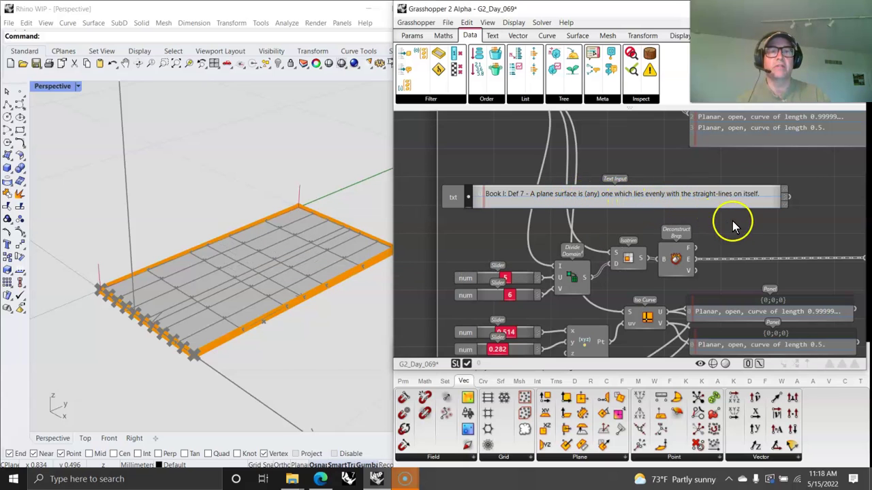
right_click_drag(735, 235, 744, 180)
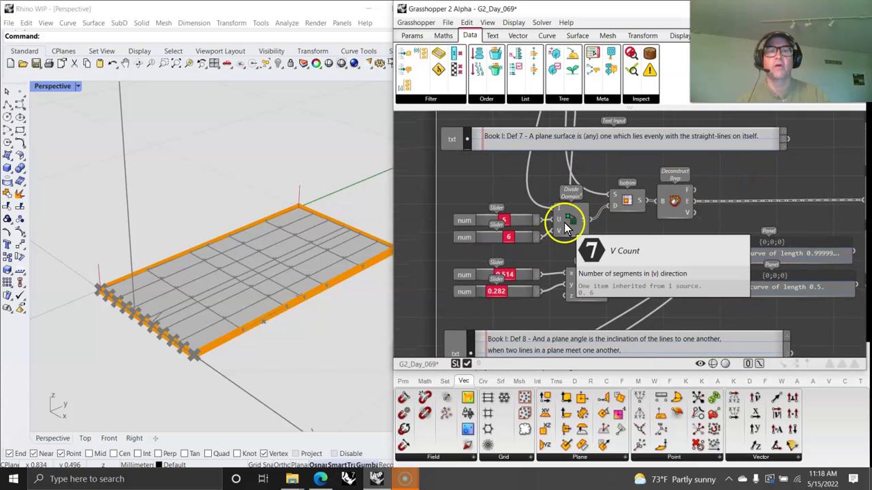
left_click_drag(570, 220, 585, 223)
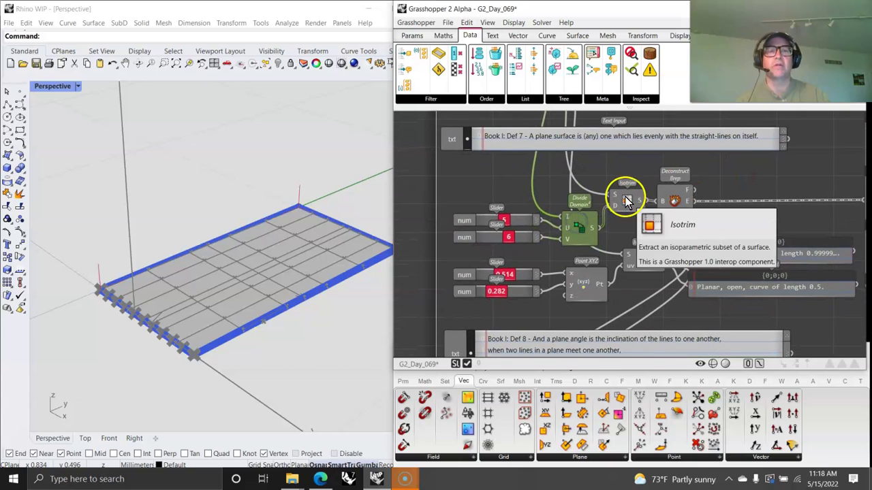
left_click_drag(627, 201, 619, 184)
Move the shared slider, Assign Display-Width and Assign Display-Radius components together down beside Definition 7's edge-curve panel.
right_click_drag(643, 218, 584, 230)
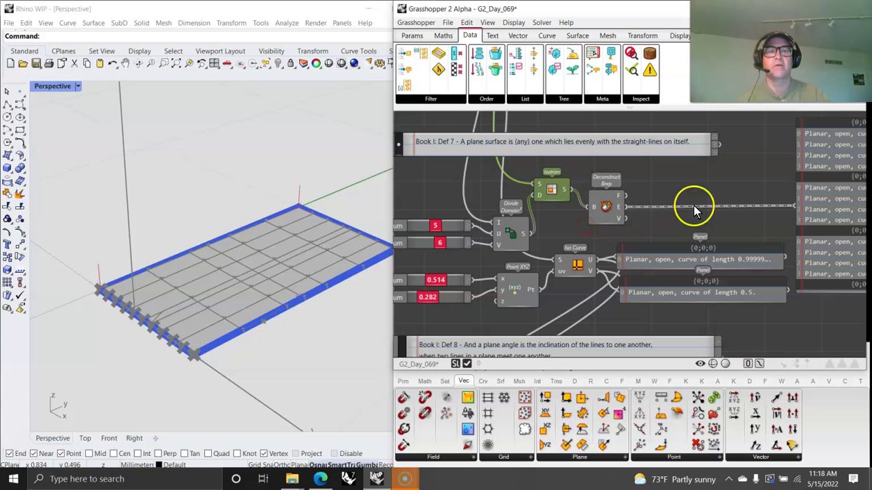
right_click_drag(694, 208, 597, 230)
right_click_drag(655, 222, 597, 234)
scroll(602, 230, "down", 3)
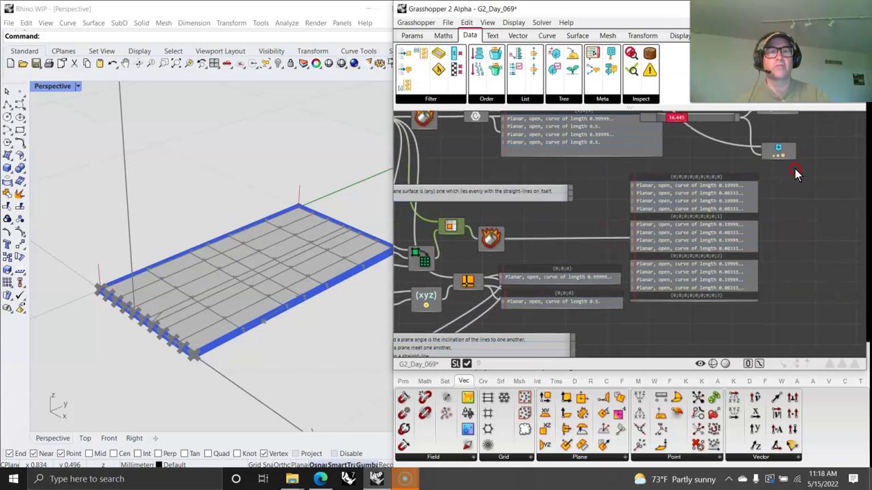
right_click_drag(796, 168, 772, 228)
left_click_drag(782, 217, 788, 290)
right_click_drag(730, 303, 683, 238)
scroll(465, 237, "up", 3)
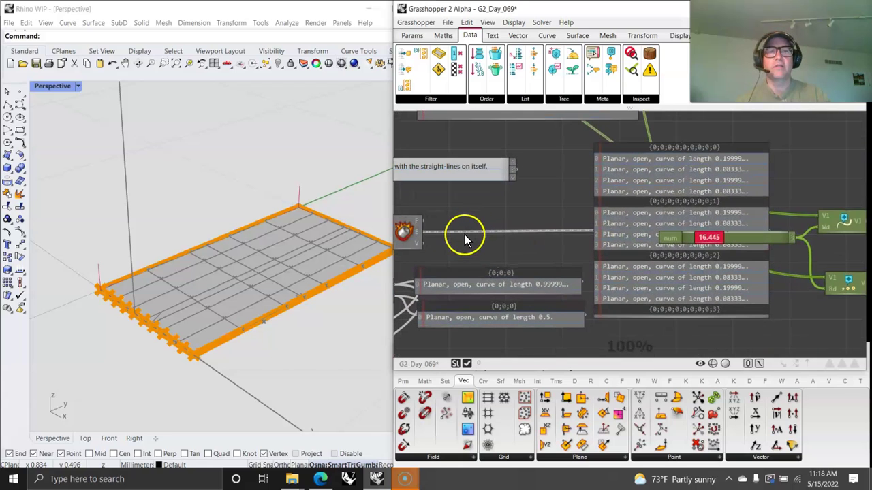
Connect the E output of Definition 7's Deconstruct Brep to the value input of Assign Display-Width.
left_click_drag(423, 232, 822, 217)
right_click_drag(304, 297, 294, 292)
right_click_drag(482, 270, 723, 264)
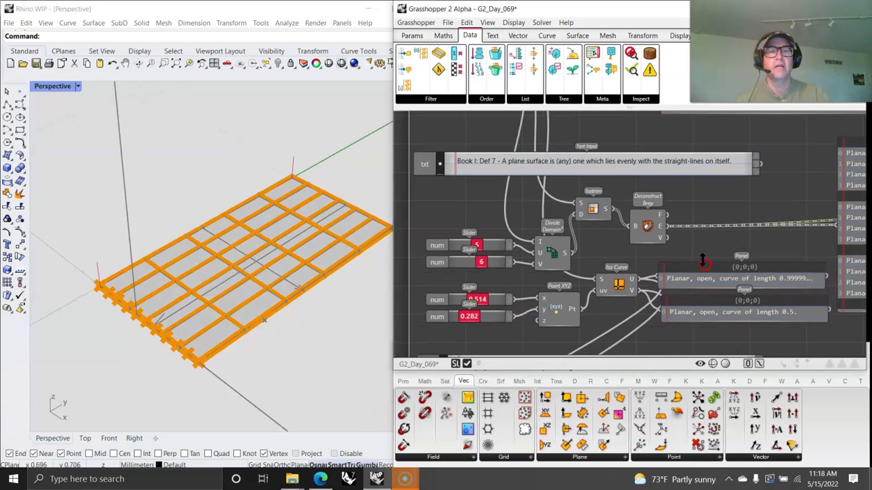
Inspect Definition 7's Isotrim, Divide Domain and Iso Curve components one after another.
left_click(592, 213)
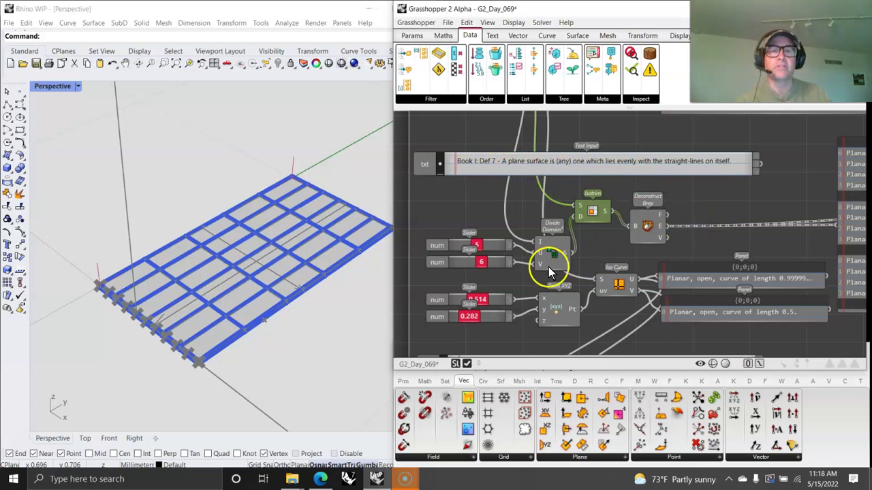
left_click_drag(554, 255, 550, 250)
left_click(591, 213)
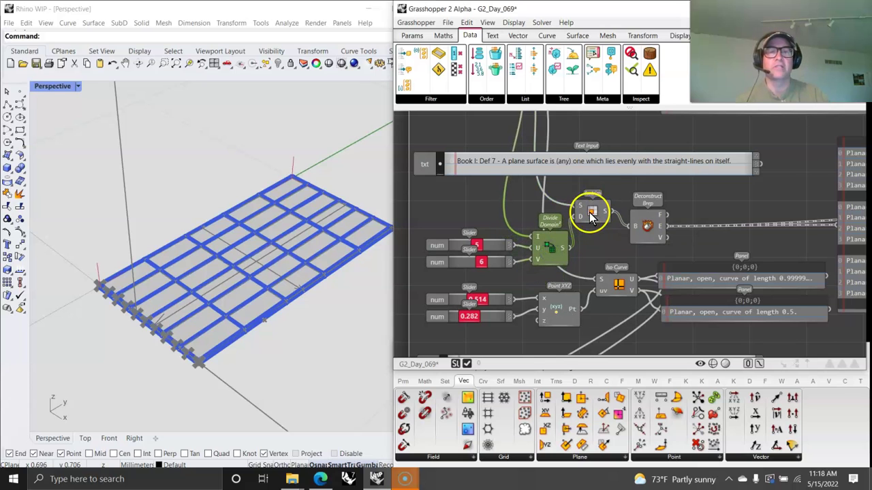
right_click_drag(607, 262, 570, 199)
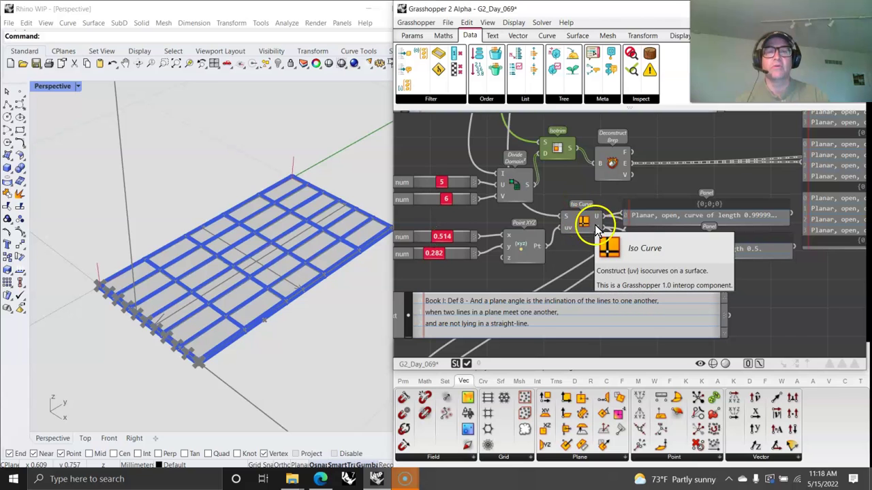
left_click(582, 222)
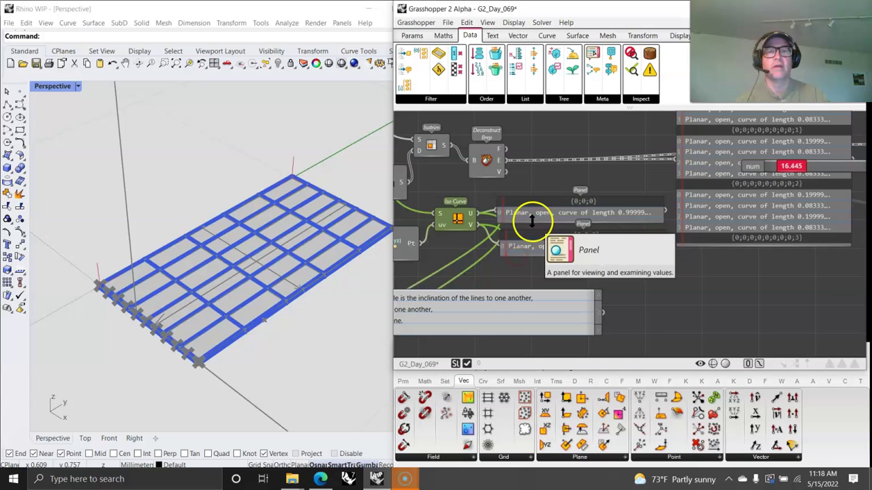
Move the shared slider and both display components together below the Iso Curve output panels.
scroll(632, 237, "down", 2)
right_click_drag(696, 235, 623, 249)
left_click_drag(811, 265, 748, 156)
left_click(752, 201)
left_click_drag(816, 278, 579, 283)
Move the edge-curve panel and the two Iso Curve panels further right to free space for the display components.
left_click_drag(631, 206, 773, 204)
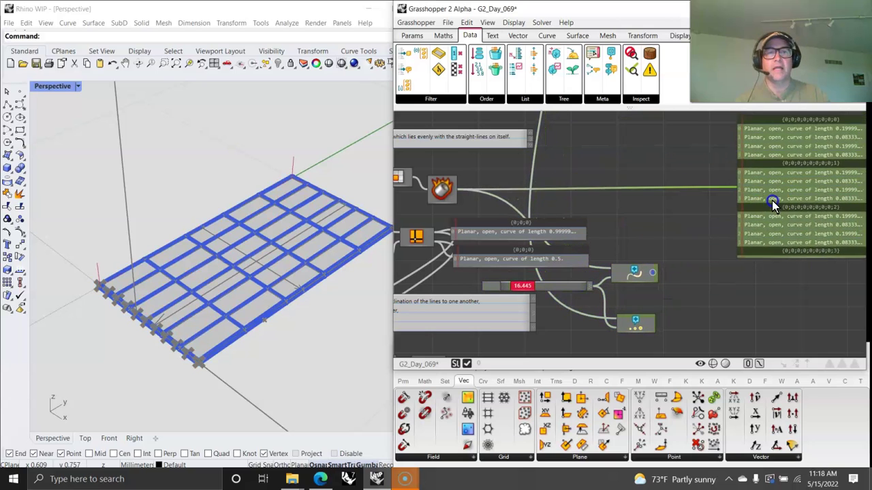
right_click_drag(589, 269, 751, 222)
left_click_drag(700, 194, 773, 184)
left_click_drag(719, 224, 790, 214)
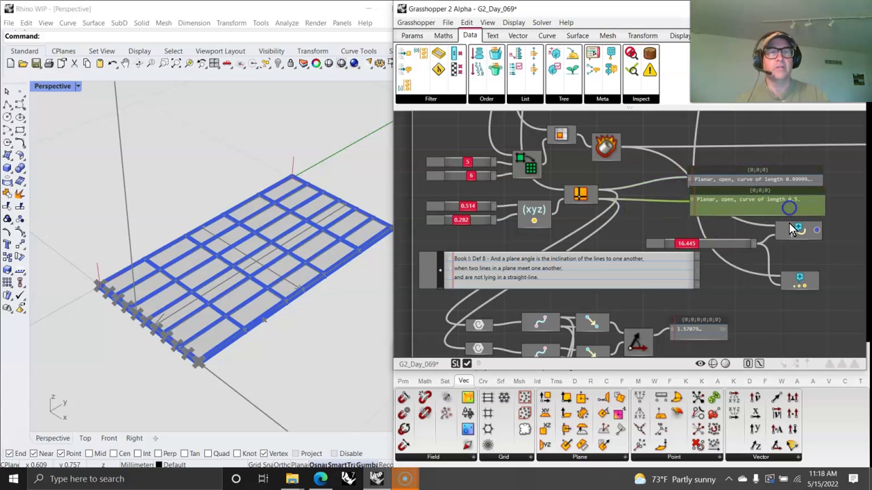
Feed Iso Curve's U output into Assign Display-Width's value input, then replace it with the V output.
scroll(604, 204, "up", 3)
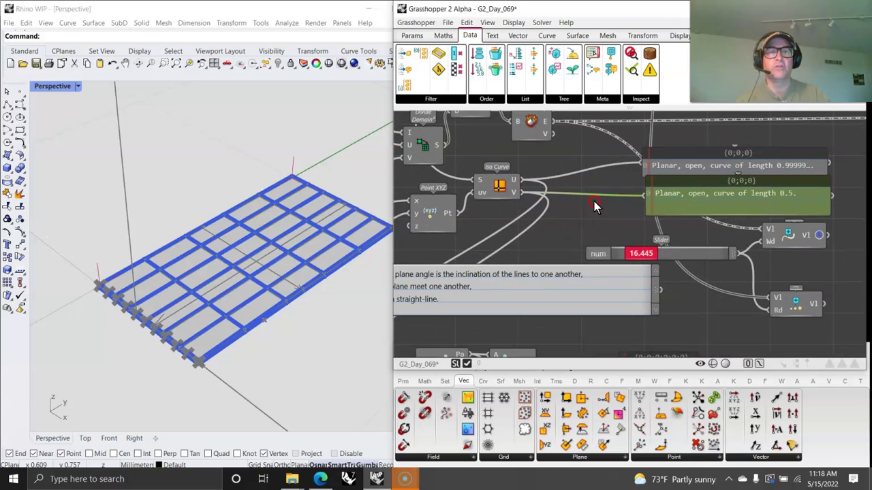
left_click_drag(524, 180, 763, 231)
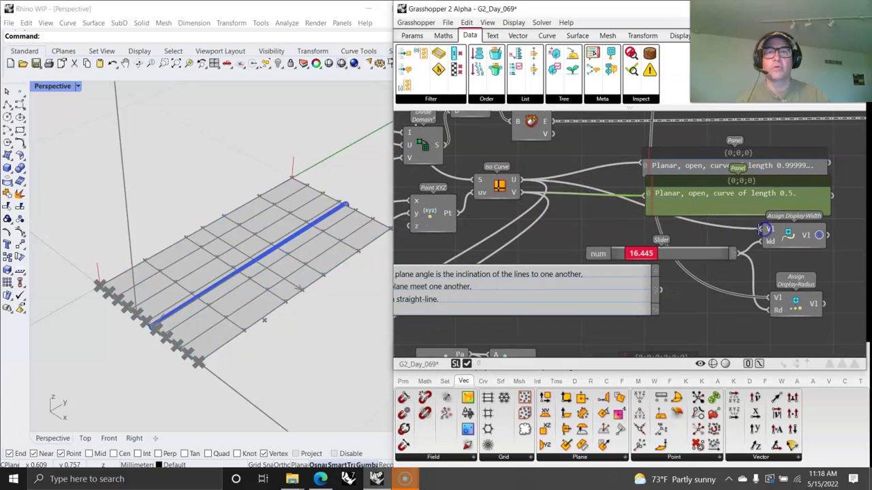
left_click_drag(515, 194, 762, 229)
Adjust the slider feeding Point XYZ's y input and add Iso Curve's U output alongside V in Assign Display-Width's value input.
right_click_drag(560, 228, 717, 231)
left_click_drag(504, 231, 515, 215)
right_click_drag(724, 239, 603, 251)
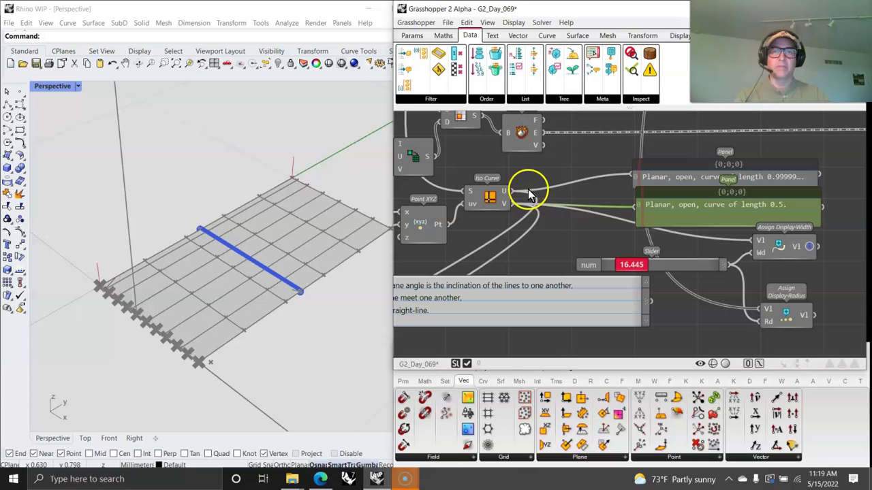
left_click_drag(511, 194, 758, 251)
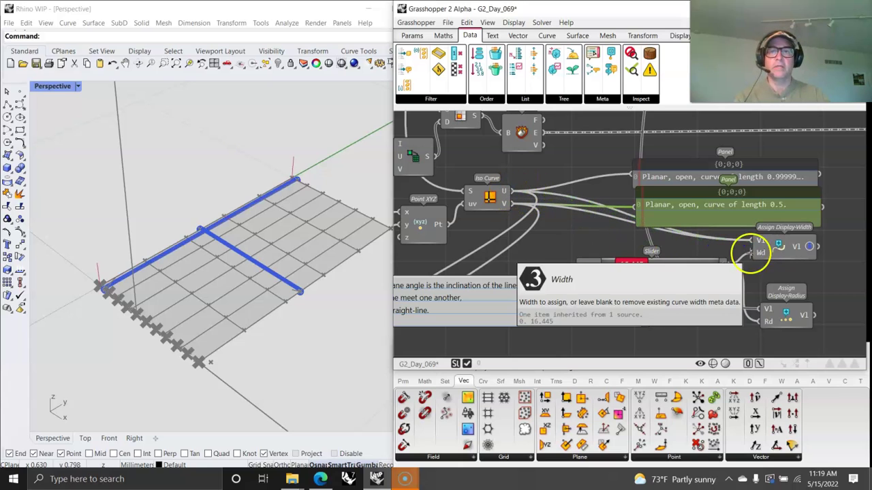
Set Point XYZ's x and y sliders to 0.445 and 0.247 and Divide Domain's V count to 7.
right_click_drag(509, 235, 682, 226)
left_click_drag(512, 205, 502, 259)
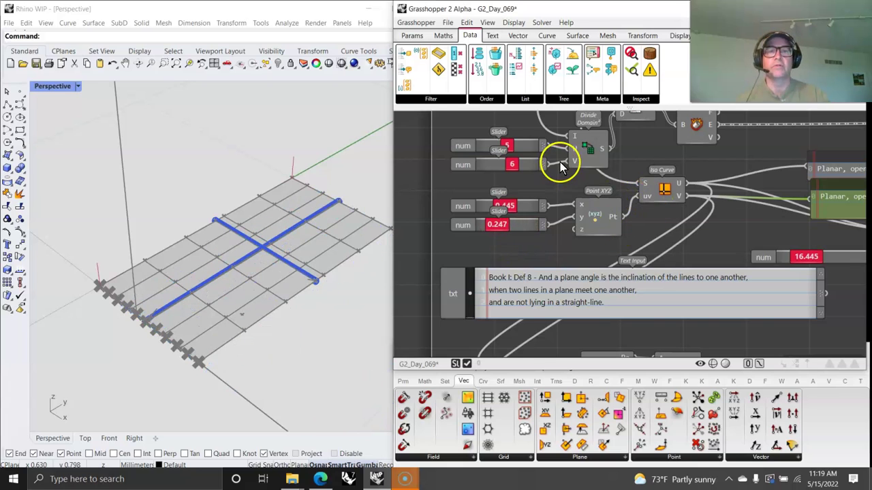
left_click_drag(529, 170, 520, 165)
Examine Definition 8's text on plane angles, its curve-to-angle component chain and the two crossing iso curves in the viewport.
right_click_drag(719, 211, 676, 291)
scroll(692, 226, "down", 3)
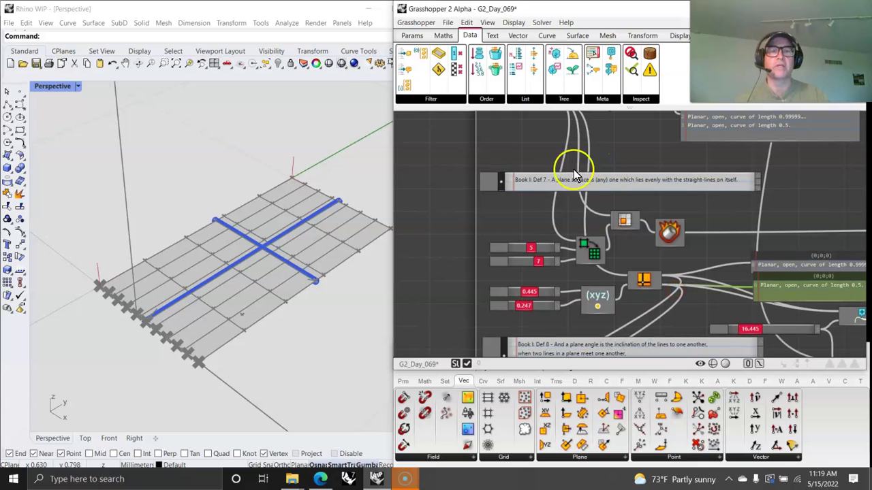
right_click_drag(626, 316, 614, 180)
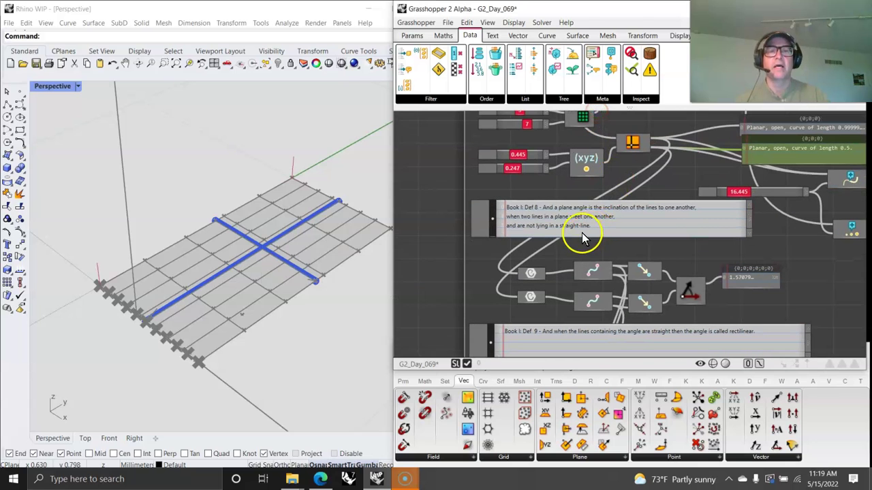
scroll(579, 226, "up", 3)
right_click_drag(566, 251, 616, 164)
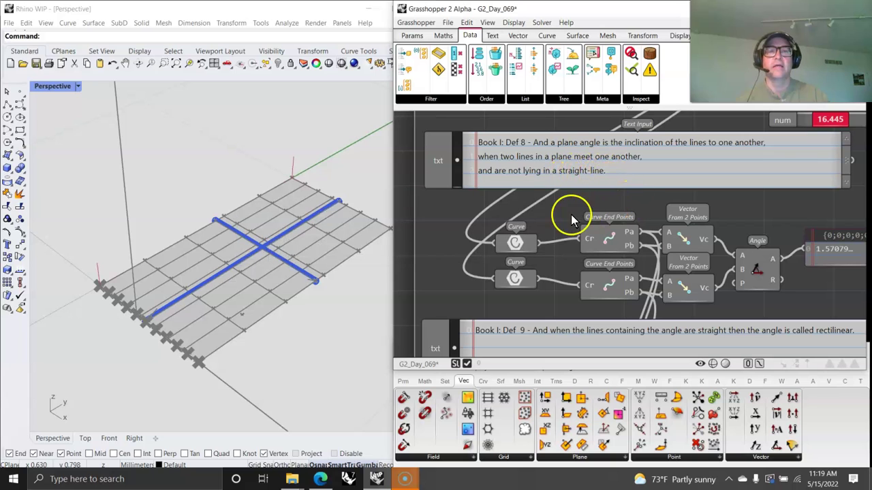
right_click_drag(560, 217, 552, 217)
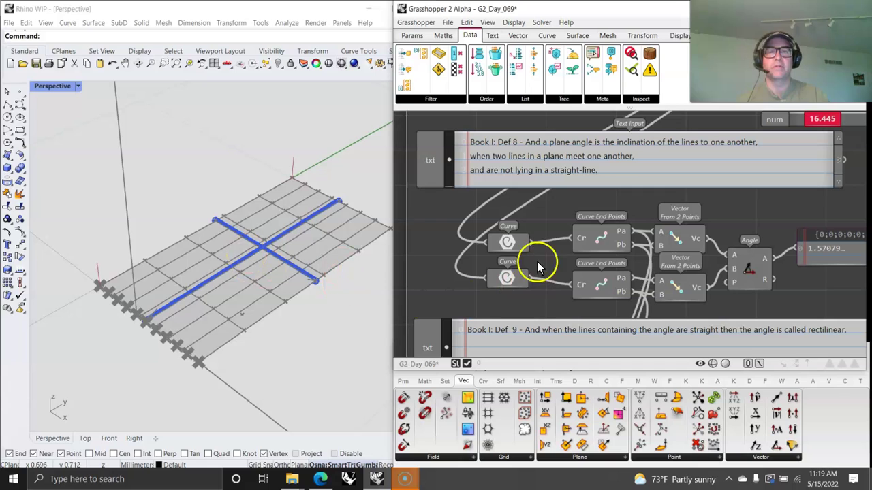
right_click_drag(557, 219, 512, 203)
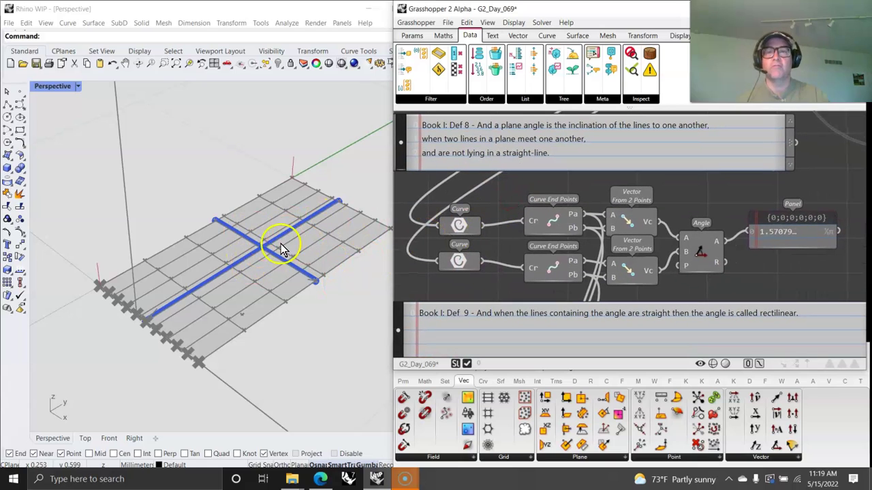
right_click_drag(634, 243, 608, 219)
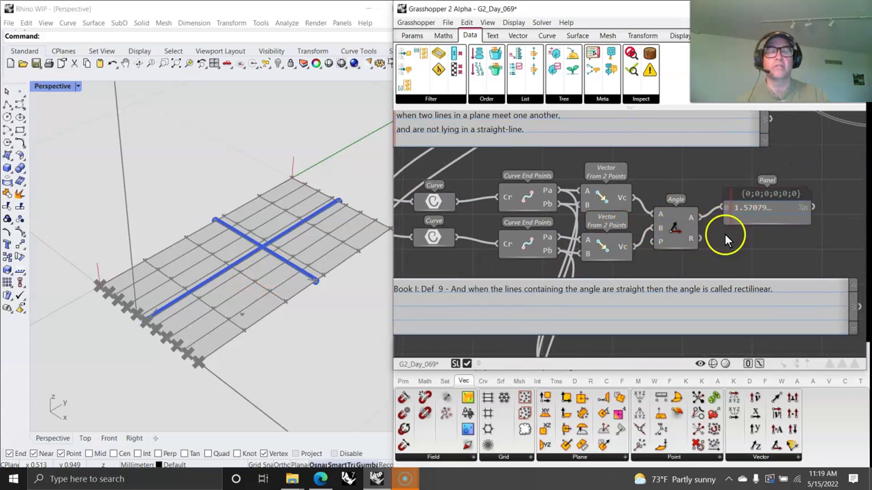
right_click_drag(289, 284, 269, 239)
left_click(550, 35)
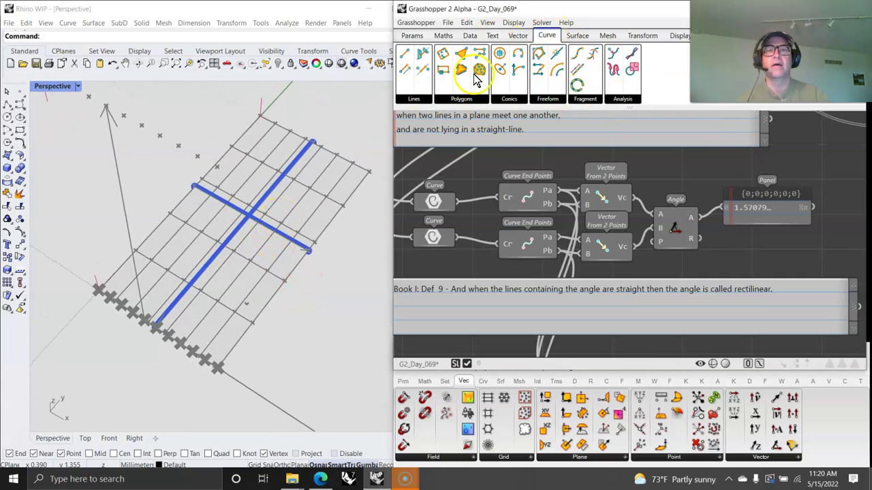
left_click(492, 35)
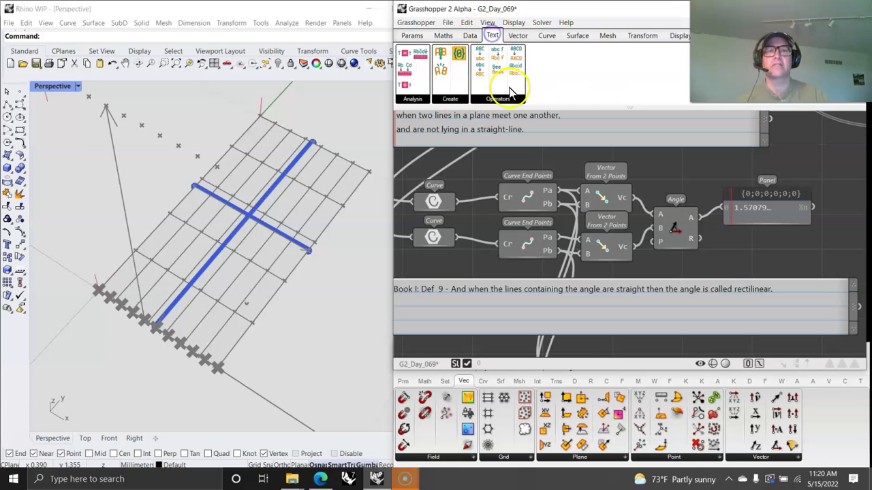
left_click(449, 99)
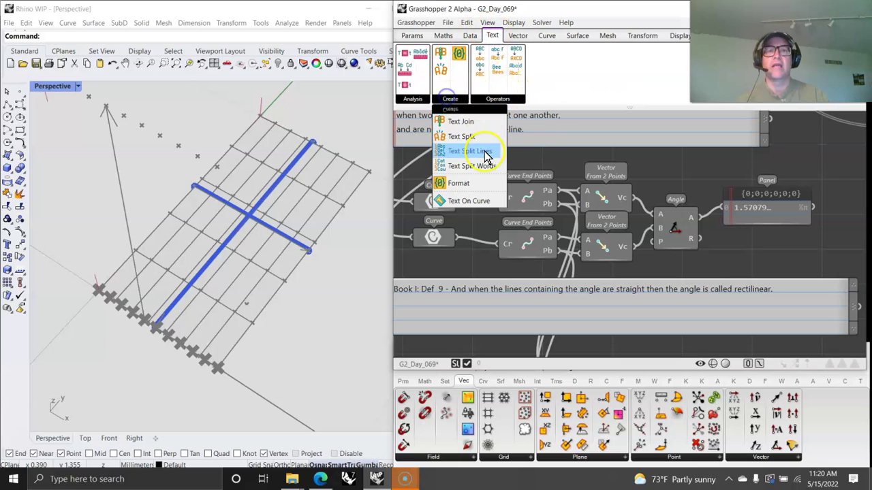
left_click(470, 201)
mouse_move(746, 263)
left_mouse_down()
mouse_move(758, 205)
mouse_move(777, 202)
left_mouse_up()
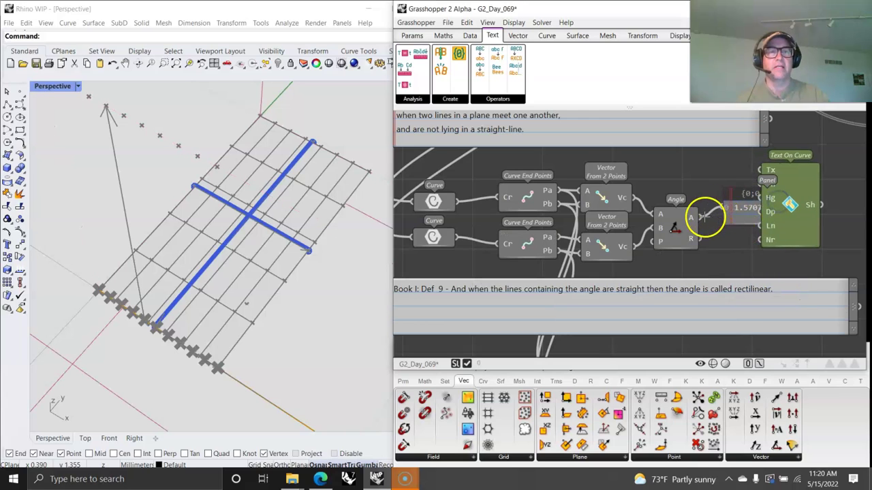
left_click_drag(759, 170, 760, 170)
left_click_drag(796, 202, 710, 228)
key("Delete")
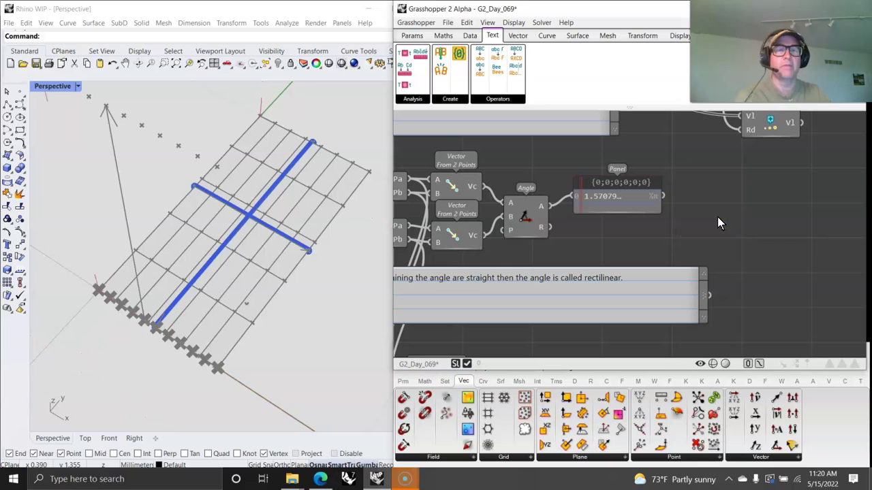
Try placing Grasshopper 1's Angle component on the Grasshopper 2 canvas near Definition 8's Angle component, then delete it.
right_click_drag(497, 234, 712, 231)
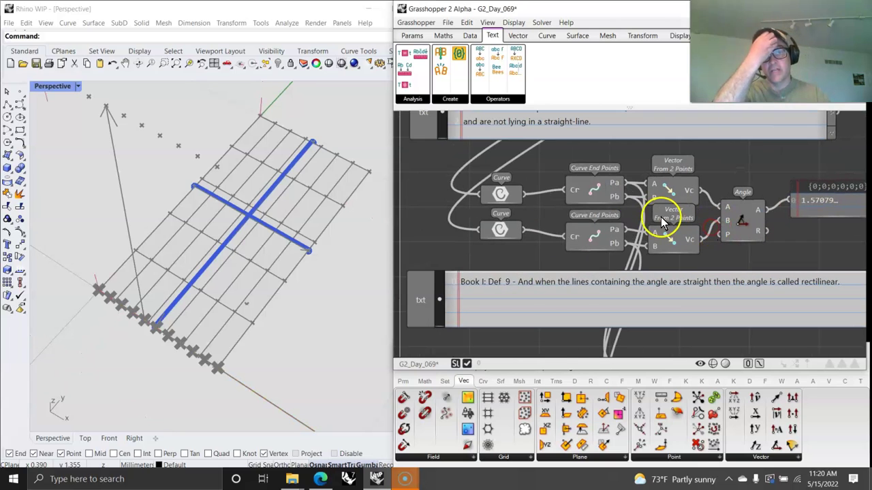
right_click_drag(617, 229, 577, 227)
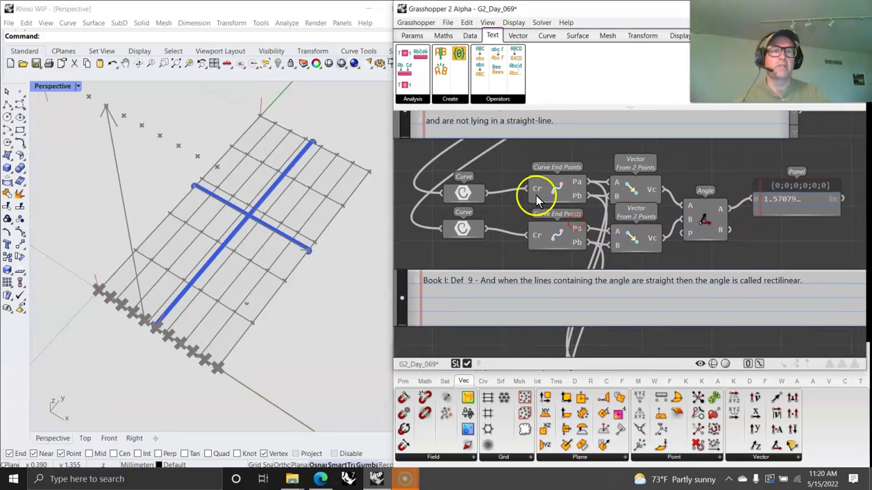
left_click(705, 221)
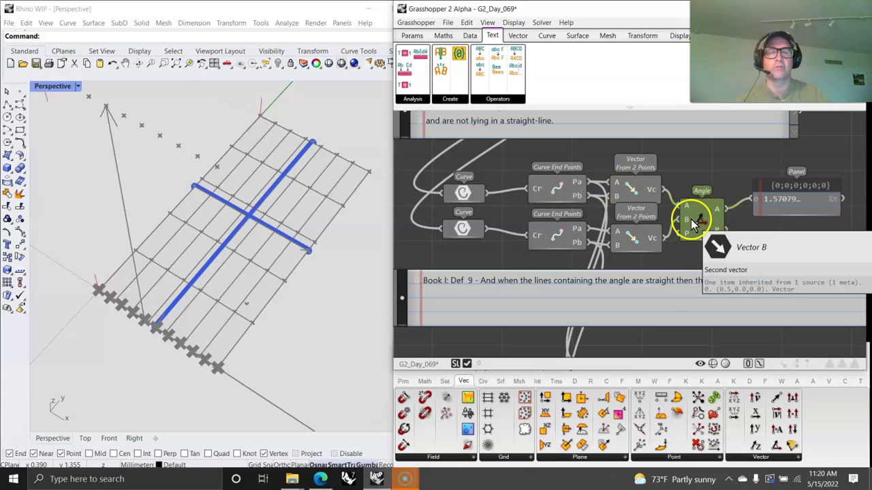
left_click(462, 388)
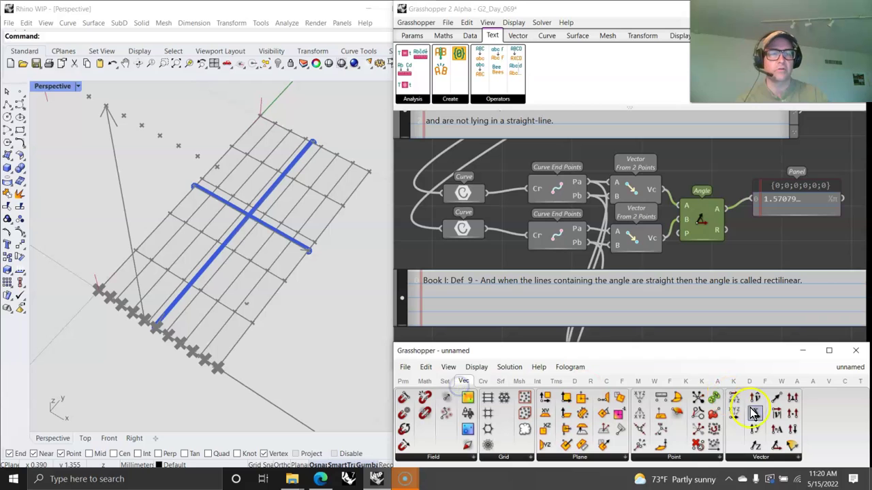
left_click(762, 458)
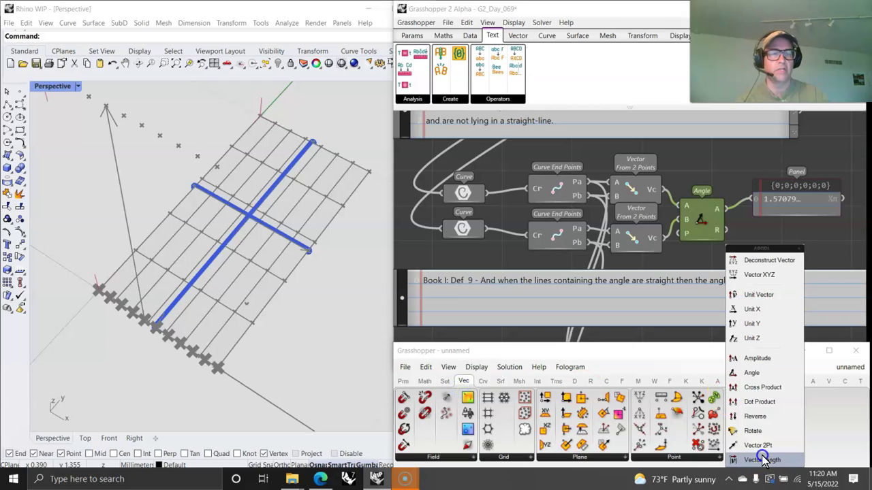
left_click(750, 375)
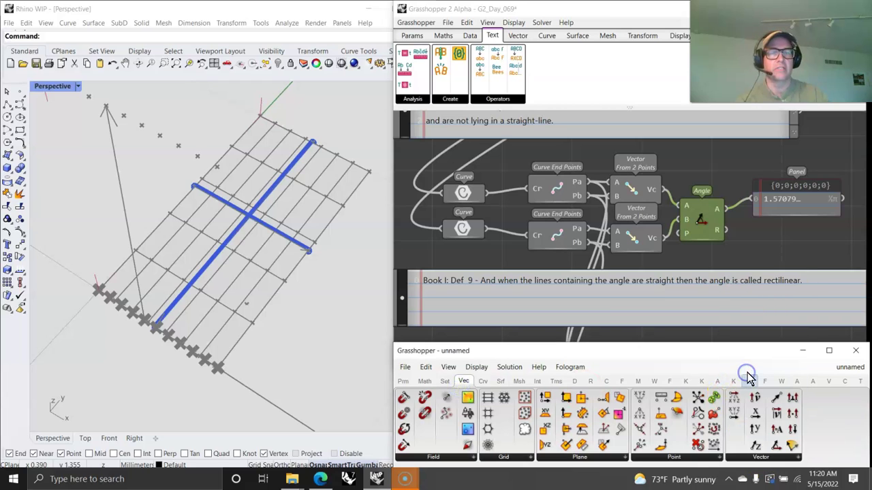
left_click(773, 462)
left_click_drag(749, 374, 763, 245)
key("Delete")
Examine Definition 9's text on rectilinear angles and its Rectangle From 3 Points component with the connected panel.
right_click_drag(632, 230, 636, 171)
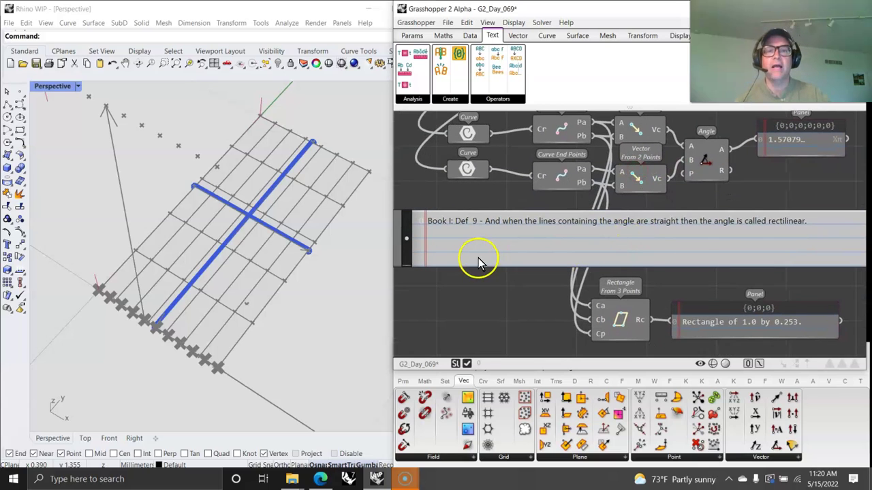
right_click_drag(711, 239, 714, 213)
scroll(715, 214, "down", 1)
right_click_drag(693, 251, 679, 276)
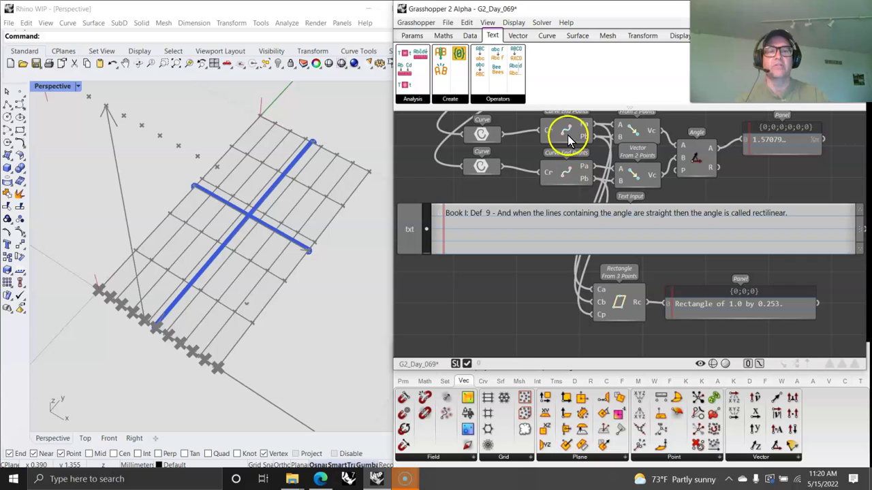
left_click(616, 301)
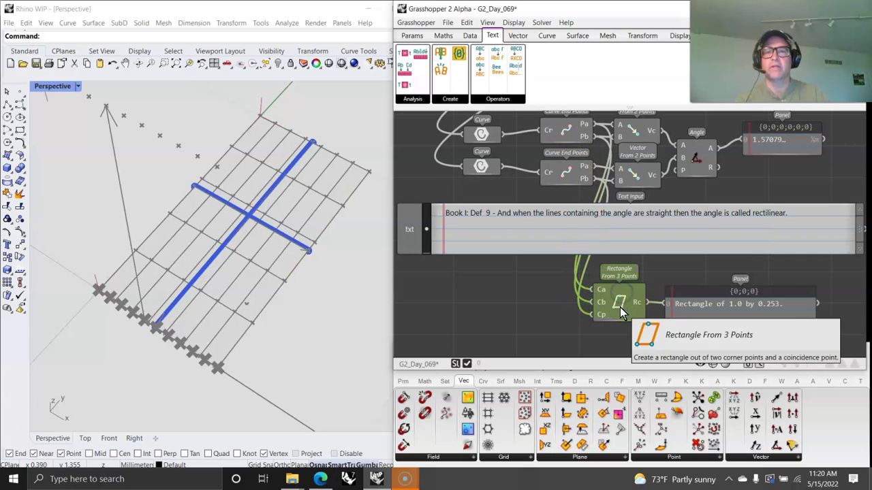
scroll(594, 310, "down", 3)
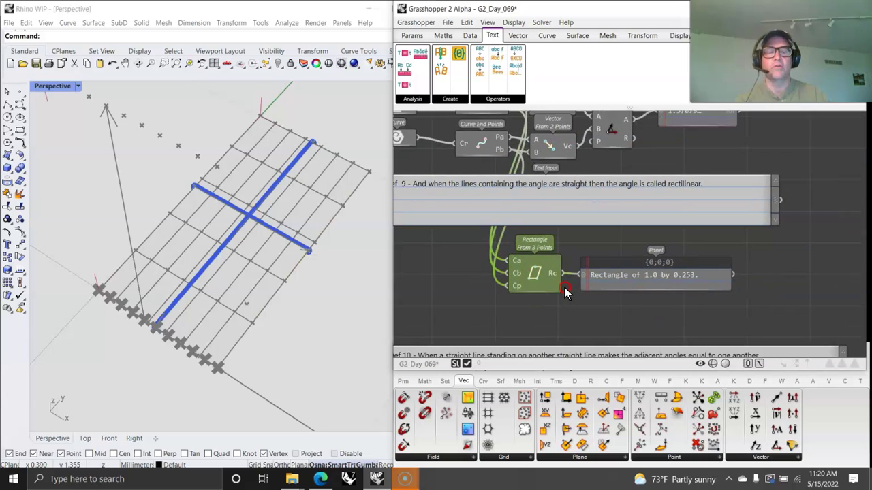
left_click(580, 280)
scroll(575, 281, "up", 3)
right_click_drag(603, 277, 531, 310)
scroll(565, 295, "down", 2)
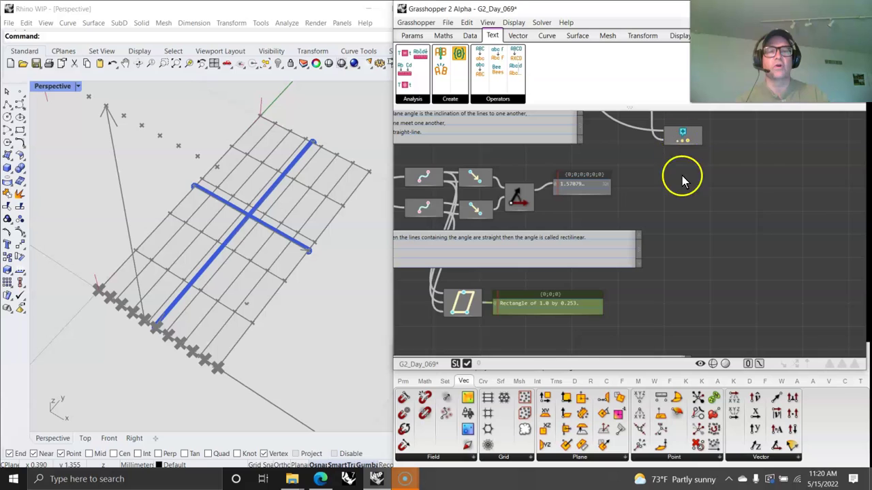
Move the Assign Display-Width and Assign Display-Radius components with their slider down beside Definition 9's rectangle panel.
right_click_drag(681, 179, 671, 249)
left_click_drag(683, 243, 647, 327)
right_click_drag(647, 327, 593, 191)
left_click_drag(577, 198, 560, 242)
right_click_drag(560, 242, 672, 190)
left_click_drag(673, 190, 651, 171)
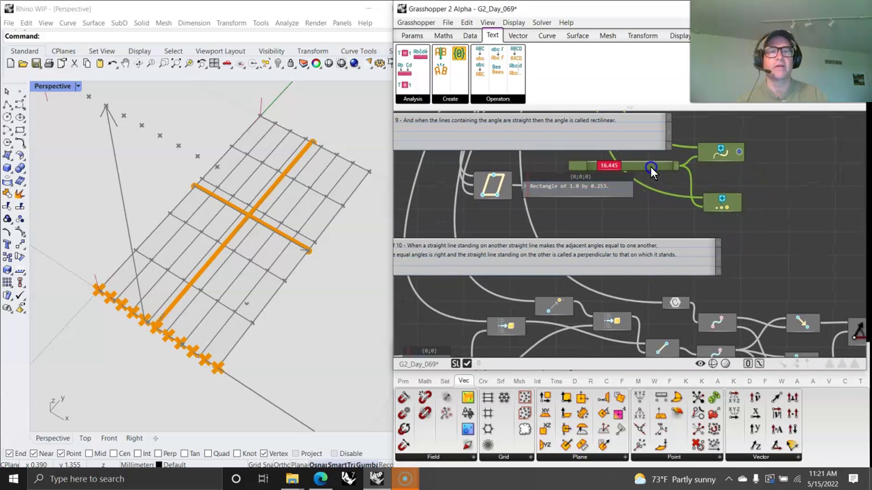
Try feeding Rectangle From 3 Points' Rc output into a Grasshopper 1 Deconstruct Brep component, then delete that component.
left_click(501, 381)
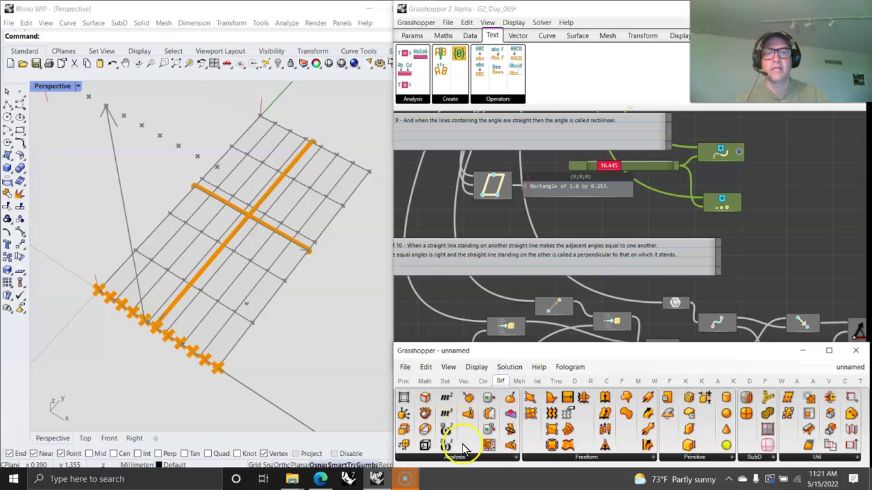
left_click_drag(427, 417, 576, 210)
left_click_drag(502, 195, 512, 189)
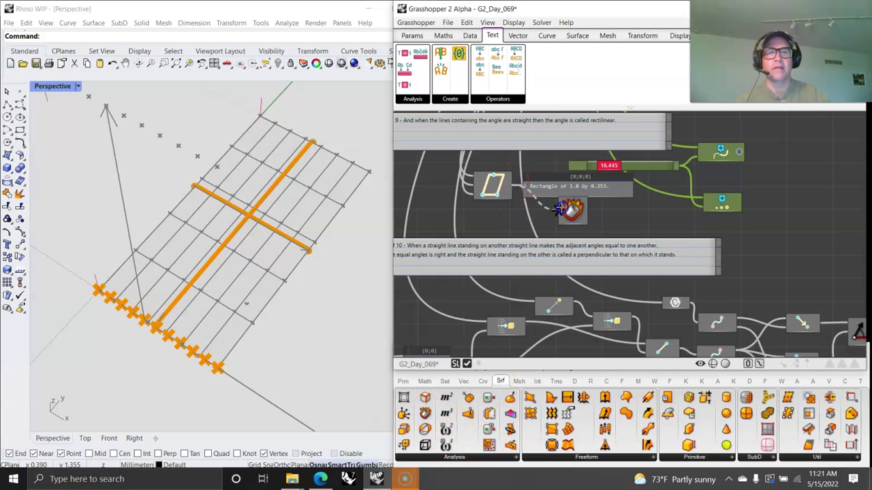
scroll(565, 231, "up", 4)
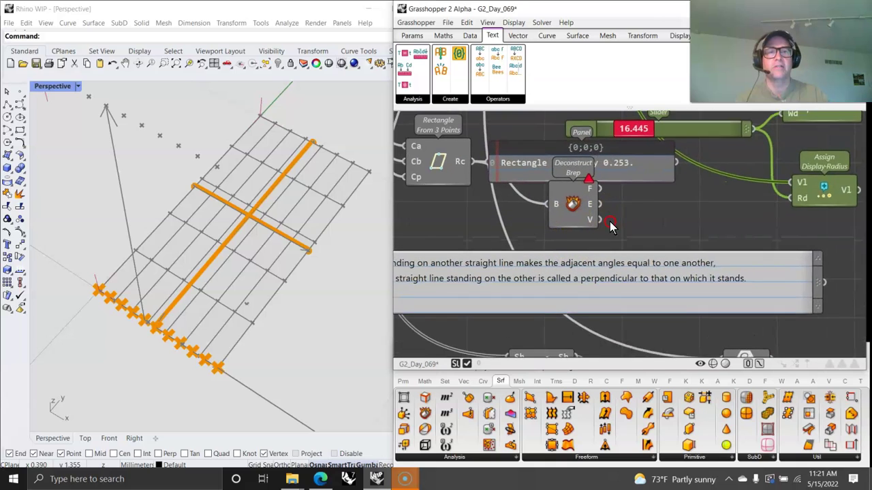
left_click_drag(515, 251, 475, 261)
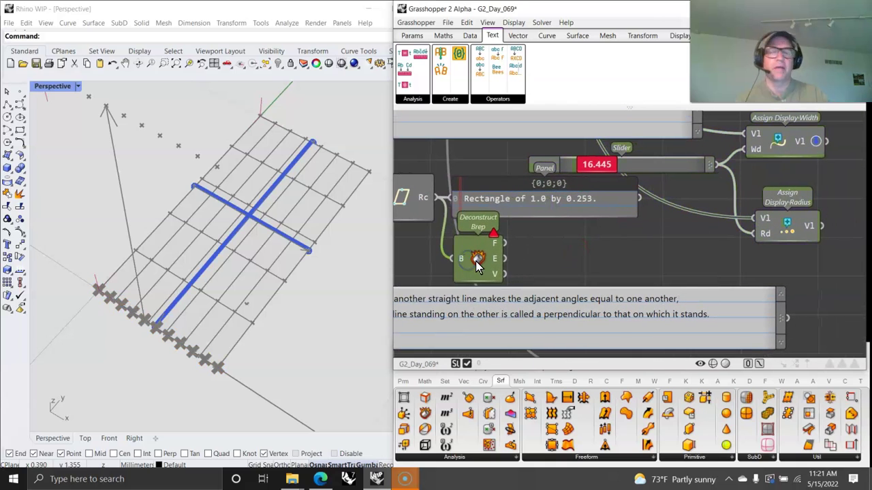
left_click(476, 261)
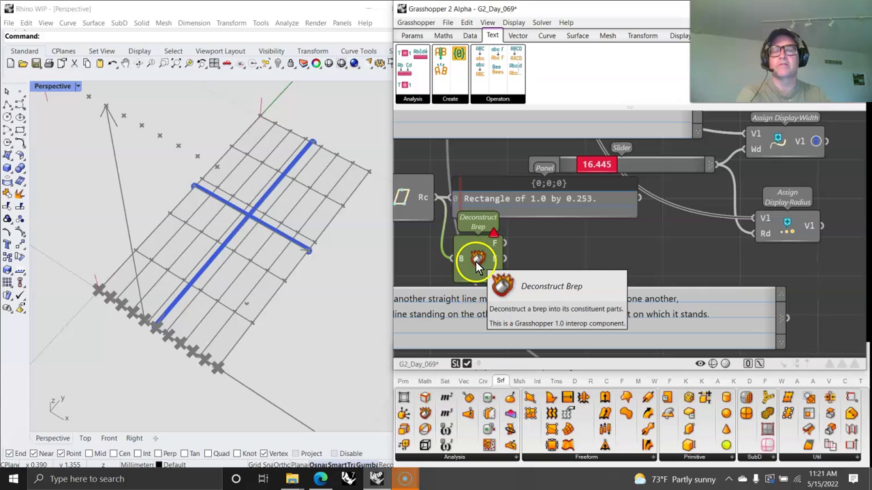
key("Delete")
Try Grasshopper 1's Shatter component below the rectangle panel, then remove it and look through the curve utility components.
double_click(476, 259)
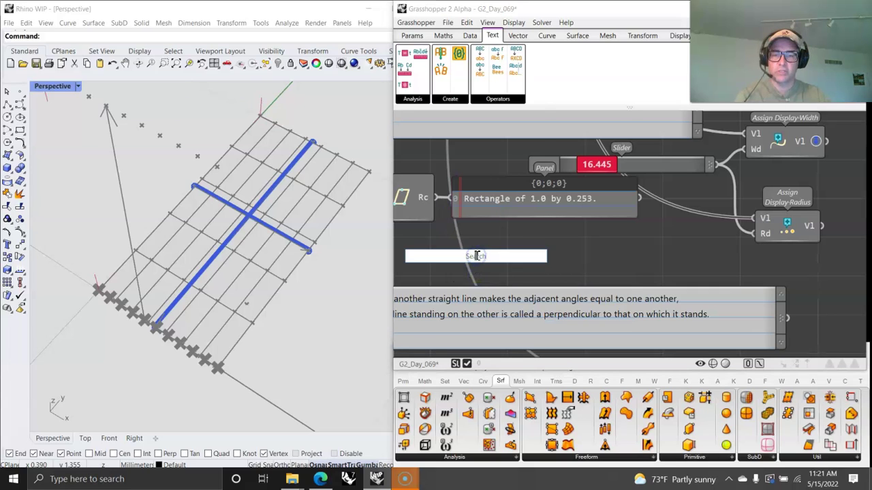
type("e")
key("BackSpace")
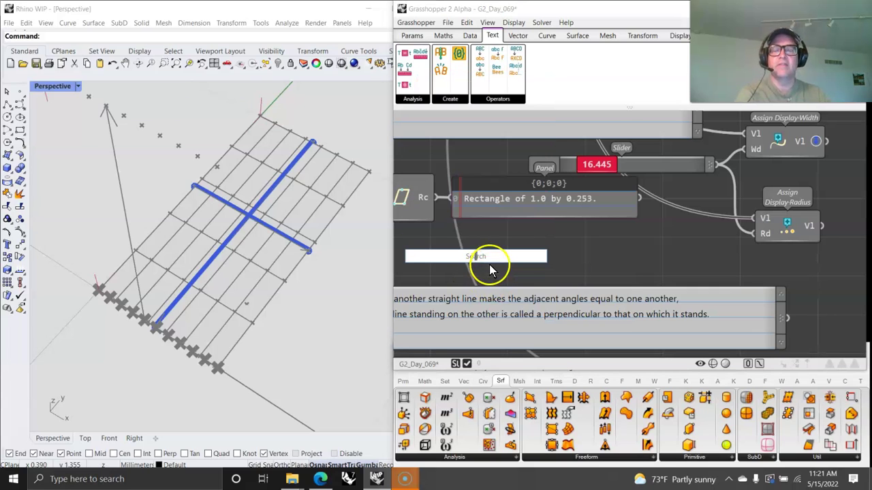
left_click(514, 235)
left_click(480, 381)
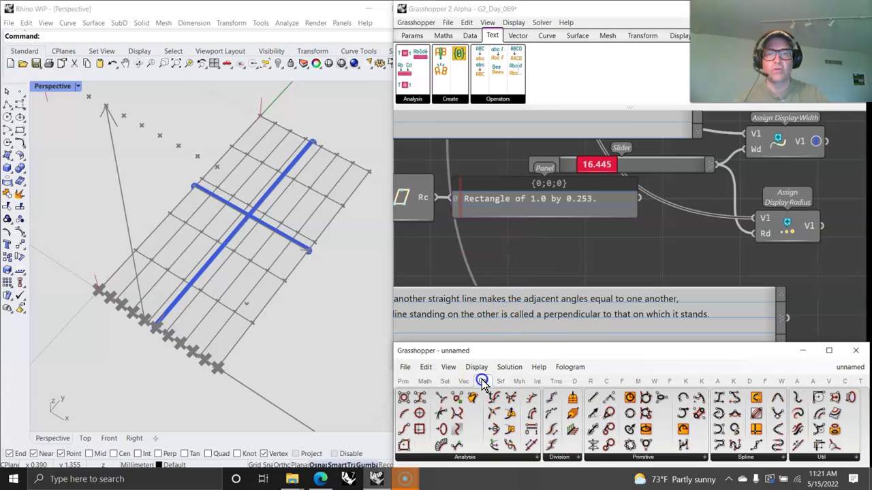
left_click(563, 465)
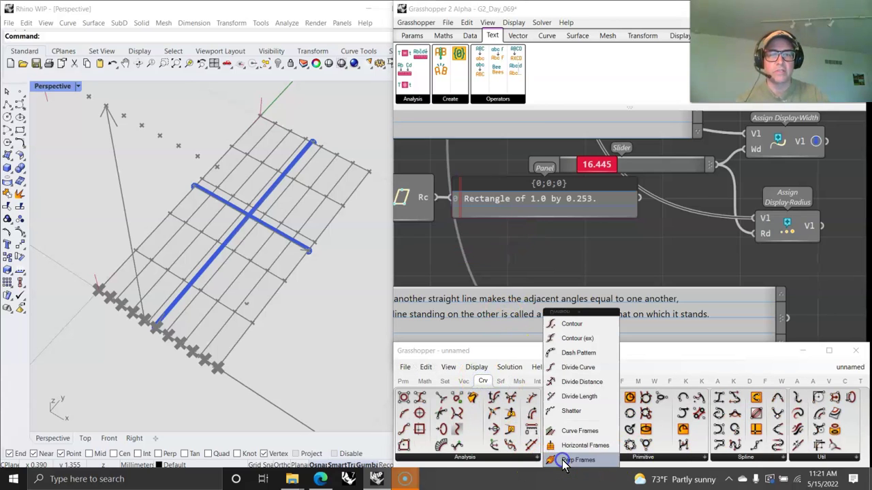
left_click_drag(570, 413, 496, 257)
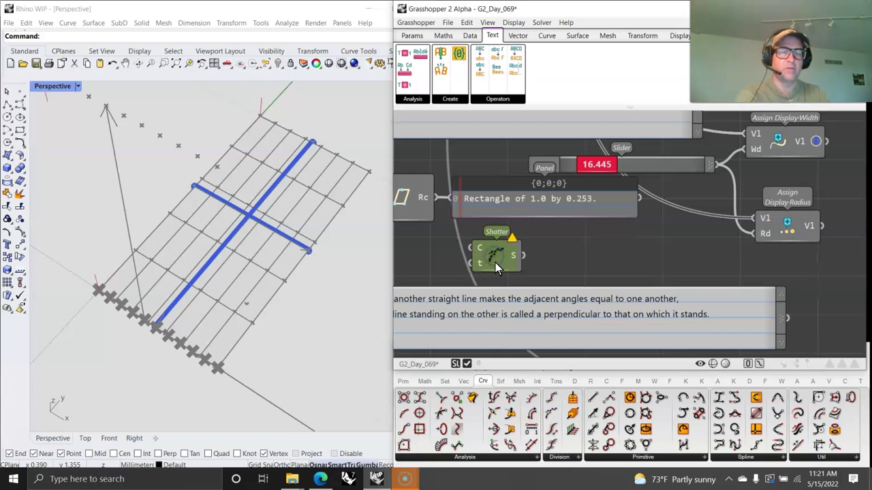
left_click(814, 460)
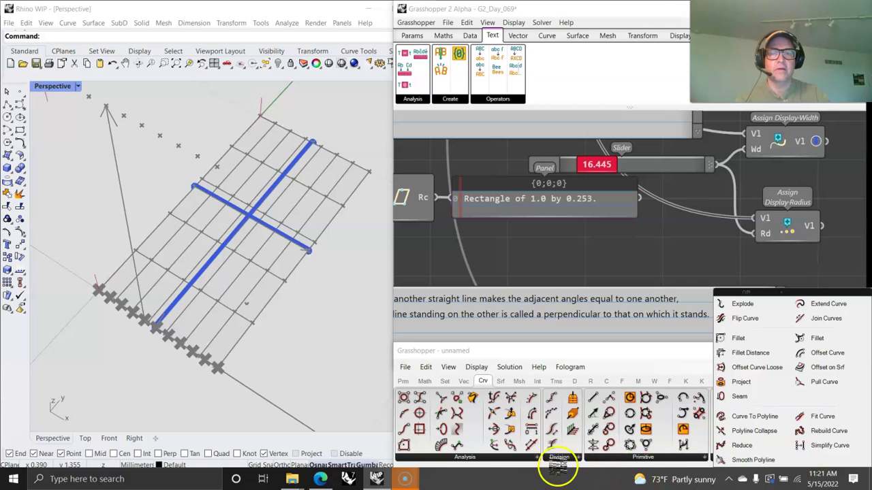
left_click(662, 353)
Search Grasshopper 1 for Explode, bring the component onto the Grasshopper 2 canvas and feed Rectangle From 3 Points' Rc output into its C input.
left_click_drag(666, 342, 666, 300)
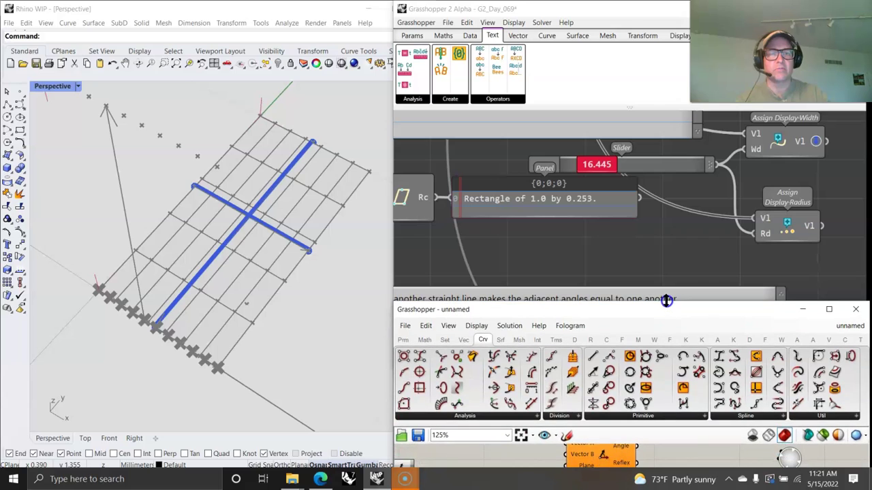
double_click(676, 456)
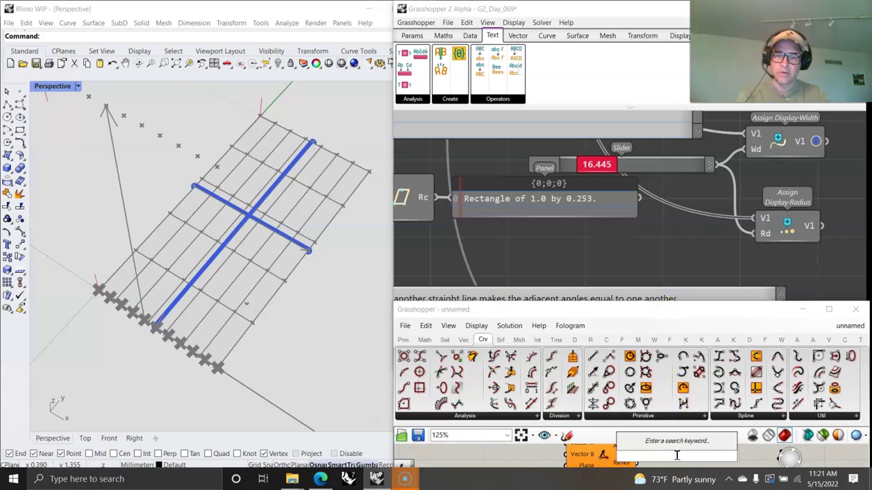
type("explode")
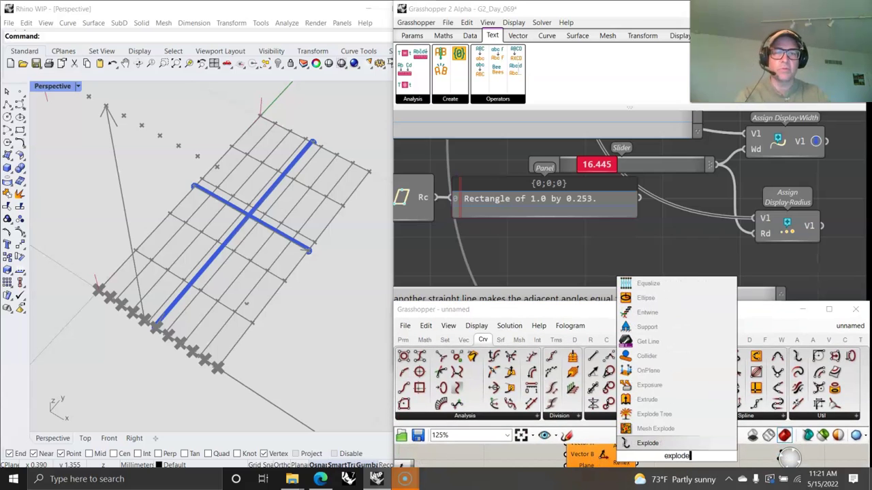
left_click(645, 443)
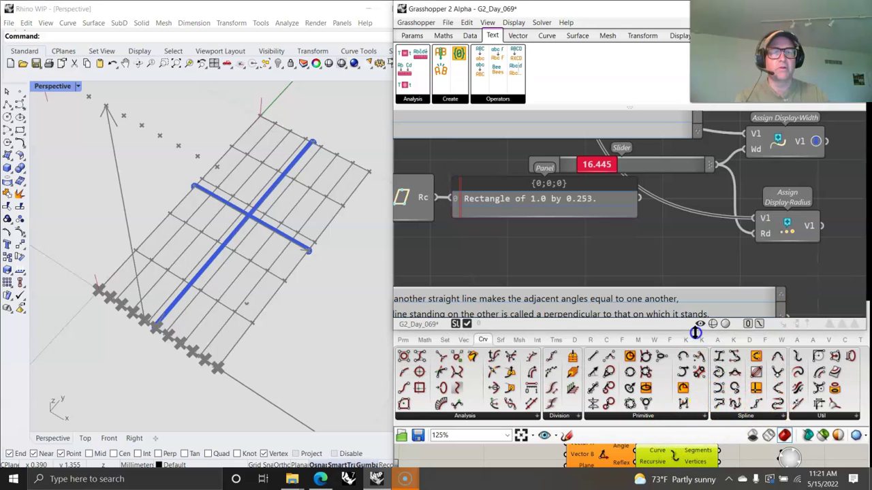
left_click_drag(797, 367, 492, 247)
left_click_drag(436, 198, 461, 241)
Feed Explode's S output into Assign Display-Radius's value input, then undo that connection.
left_click_drag(477, 249, 784, 236)
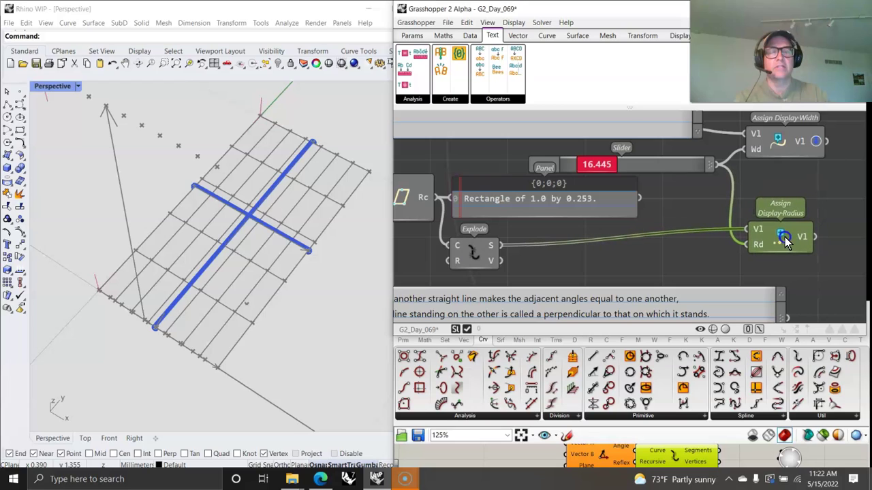
left_click(782, 236)
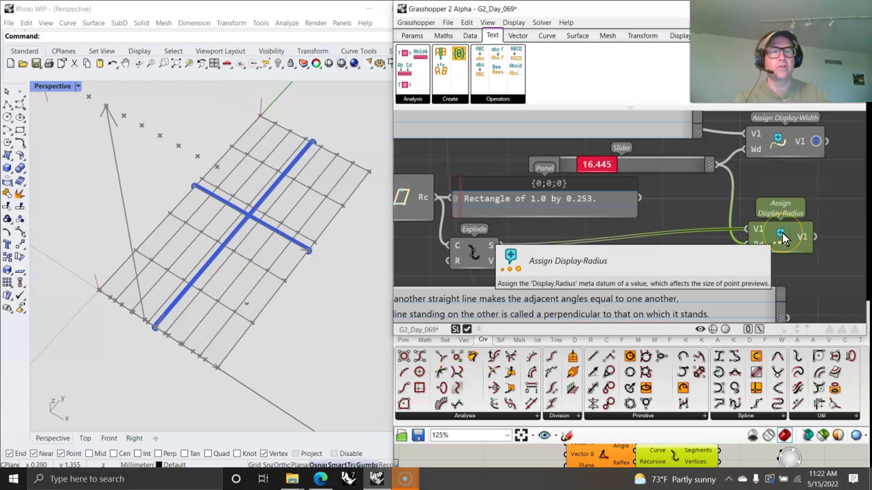
right_click_drag(783, 237, 772, 254)
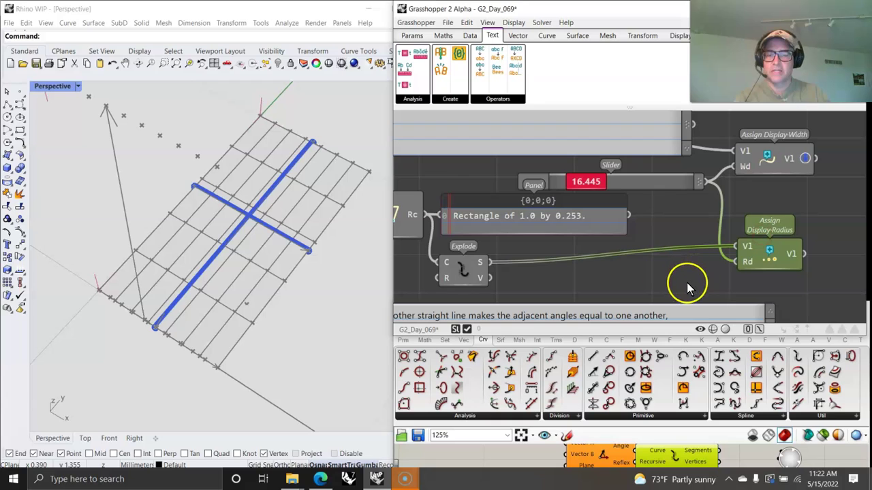
key("ctrl+z")
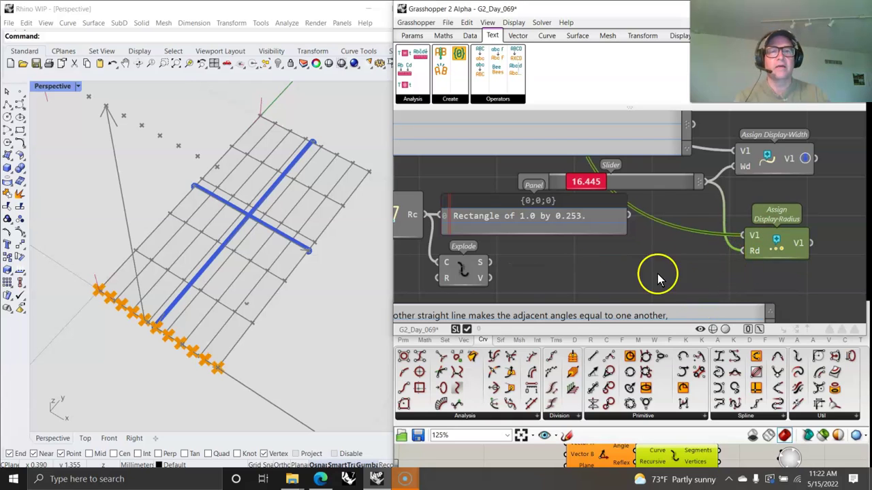
Feed Explode's S output into Assign Display-Width's value input to thicken the rectangle's edges in the viewport.
left_click_drag(488, 261, 742, 150)
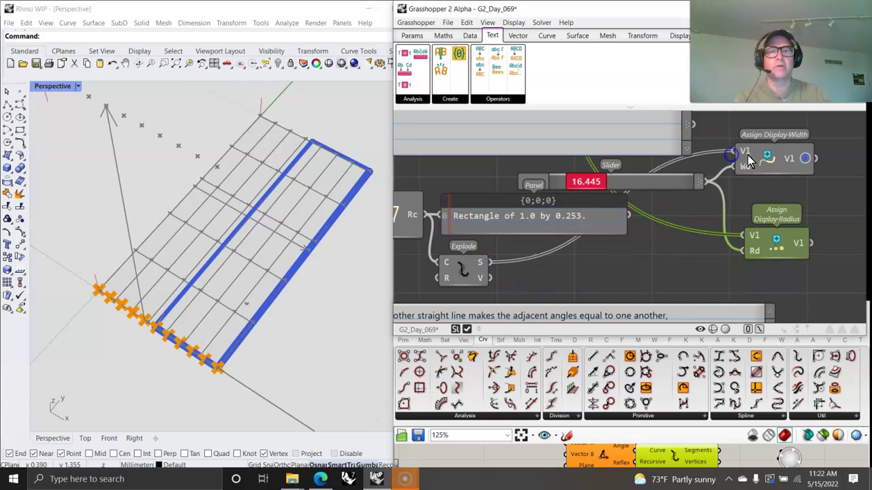
right_click_drag(319, 252, 311, 275)
scroll(316, 246, "up", 5)
right_click_drag(289, 305, 281, 262)
scroll(280, 264, "down", 4)
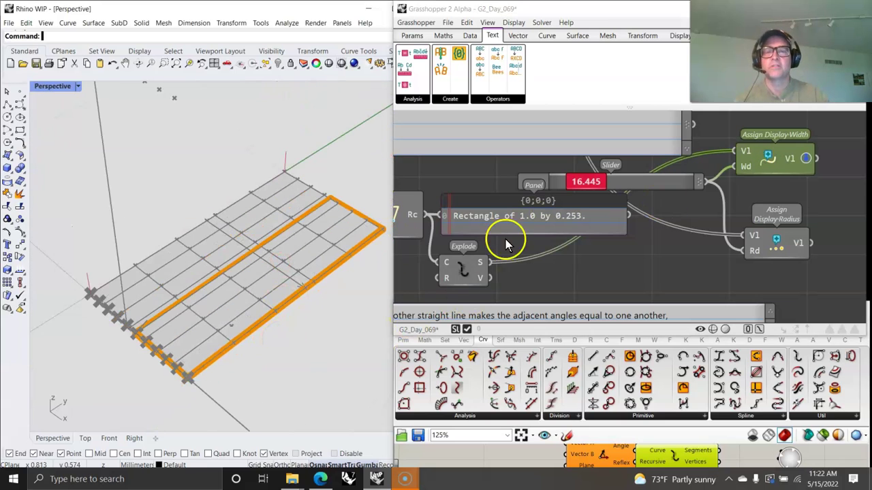
Set the Iso Curve point's x slider to 0.613 and its y slider to 0.092 above the Definition 8 note.
right_click_drag(510, 232, 659, 252)
right_click_drag(595, 212, 629, 289)
scroll(524, 217, "down", 2)
right_click_drag(523, 216, 610, 277)
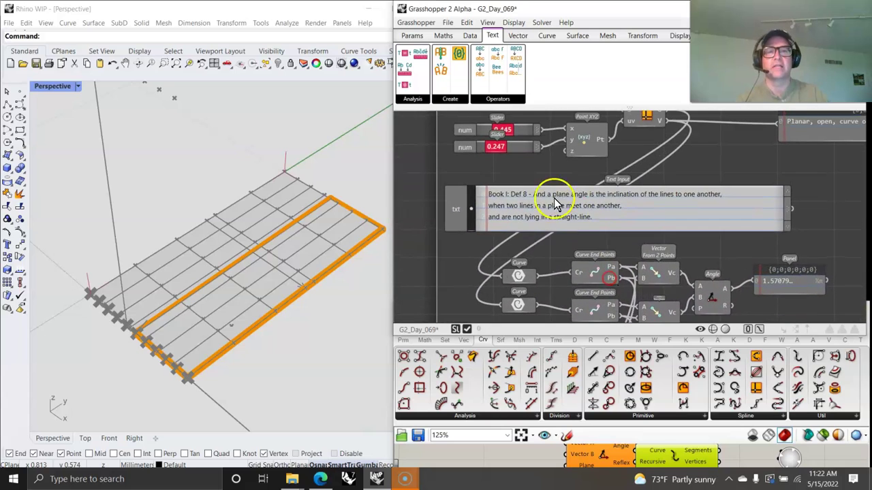
right_click_drag(555, 201, 573, 251)
left_click_drag(517, 195, 540, 182)
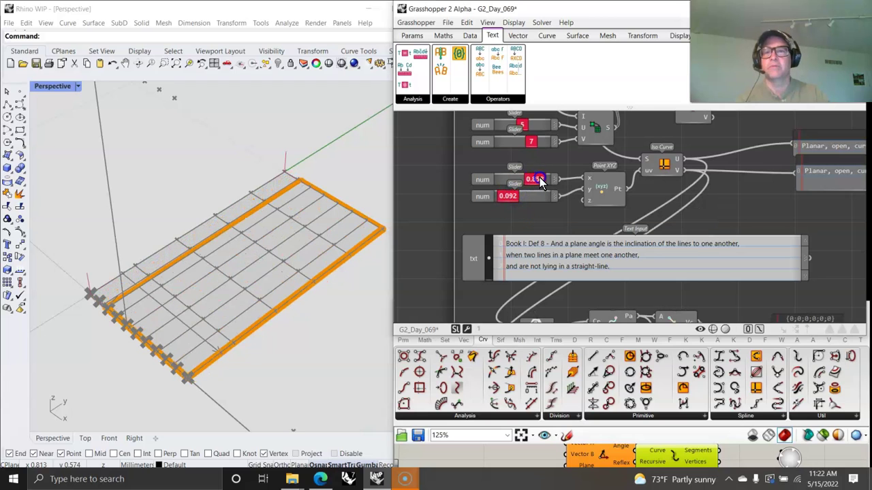
right_click_drag(531, 185, 518, 210)
left_click_drag(517, 167, 517, 167)
Examine the Definition 8 angle graph, the Definition 10 text and the components that build its perpendicular line.
scroll(526, 198, "down", 5)
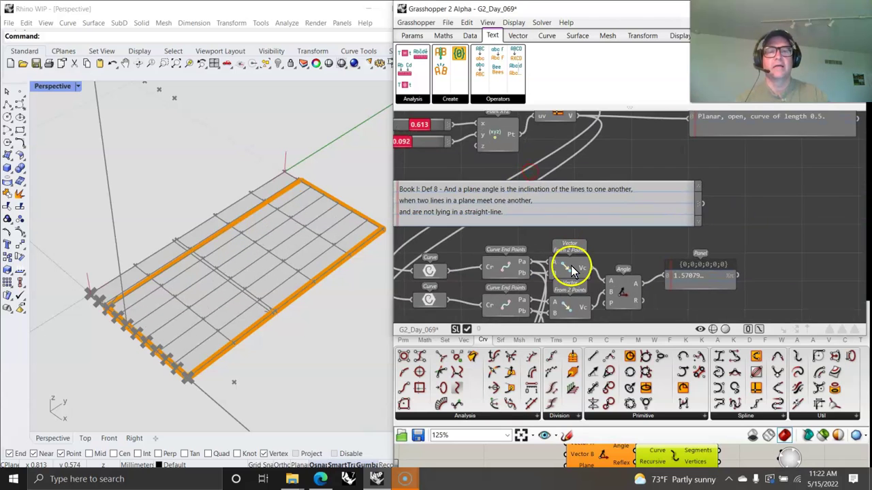
right_click_drag(544, 310, 512, 189)
right_click_drag(528, 265, 497, 151)
right_click_drag(531, 227, 580, 281)
scroll(584, 239, "up", 2)
scroll(585, 240, "down", 5)
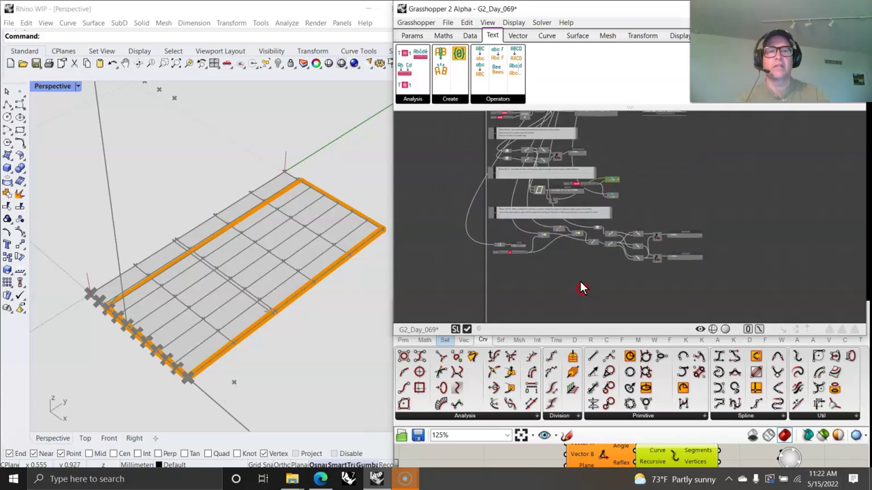
scroll(531, 214, "up", 6)
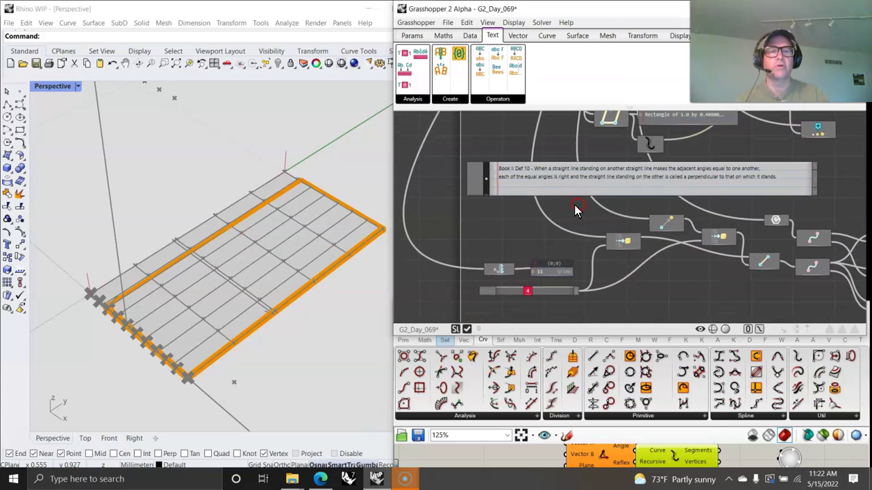
scroll(574, 204, "up", 4)
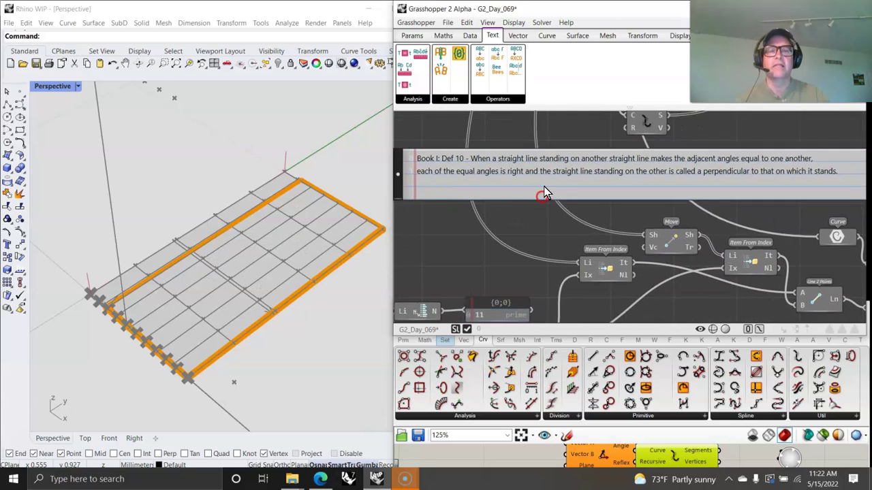
scroll(549, 194, "down", 2)
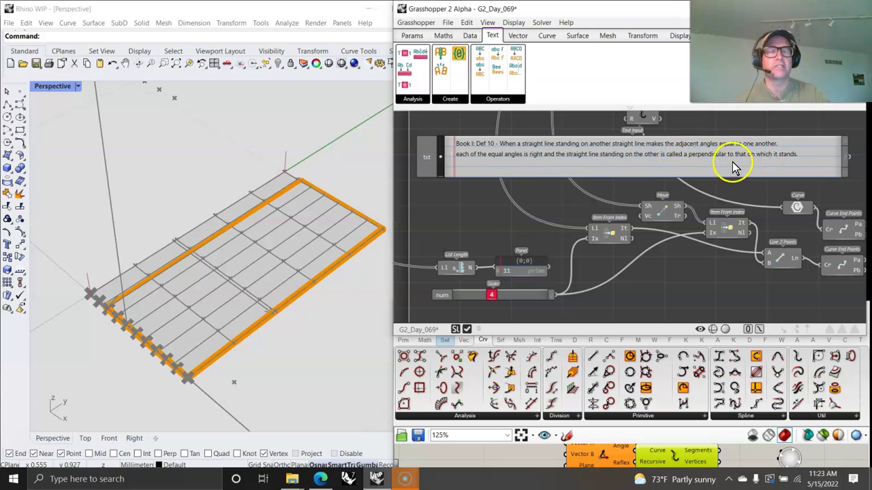
right_click_drag(755, 288, 720, 243)
scroll(535, 214, "up", 2)
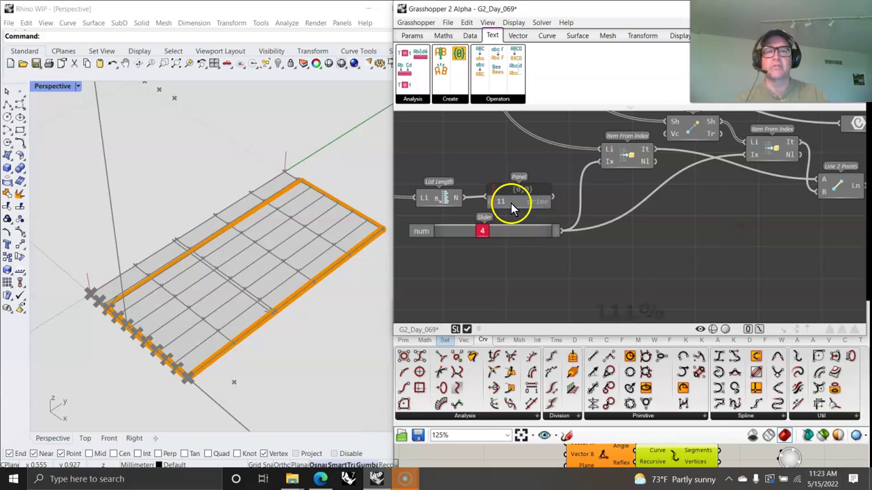
right_click_drag(512, 208, 611, 257)
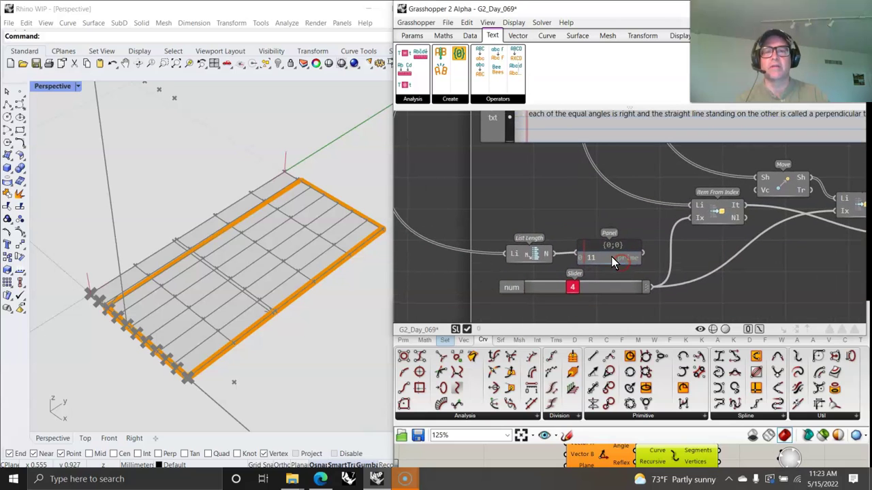
right_click_drag(253, 297, 285, 295)
scroll(613, 232, "down", 6)
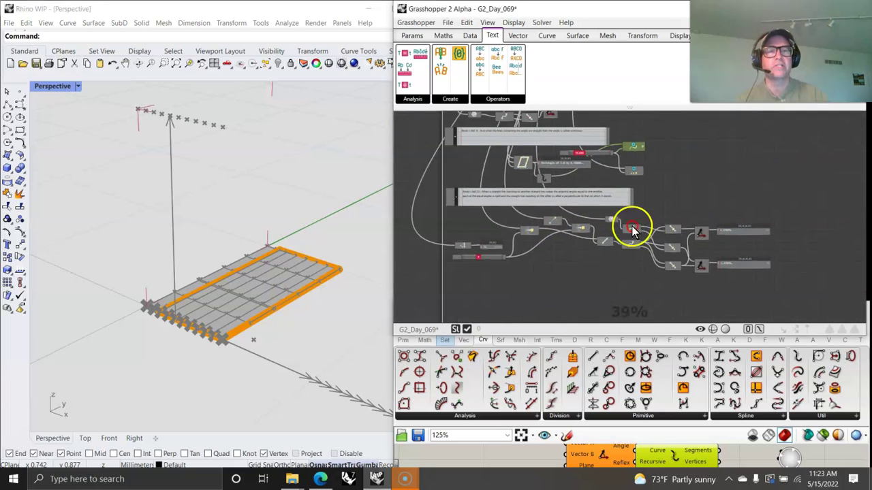
Move Definition 10's two Angle components and their panels farther from the Vector From 2 Points components to open a gap.
right_click_drag(632, 230, 576, 225)
left_click(530, 171)
left_click(529, 166)
left_click(537, 170)
left_click_drag(582, 198, 697, 247)
scroll(698, 252, "up", 2)
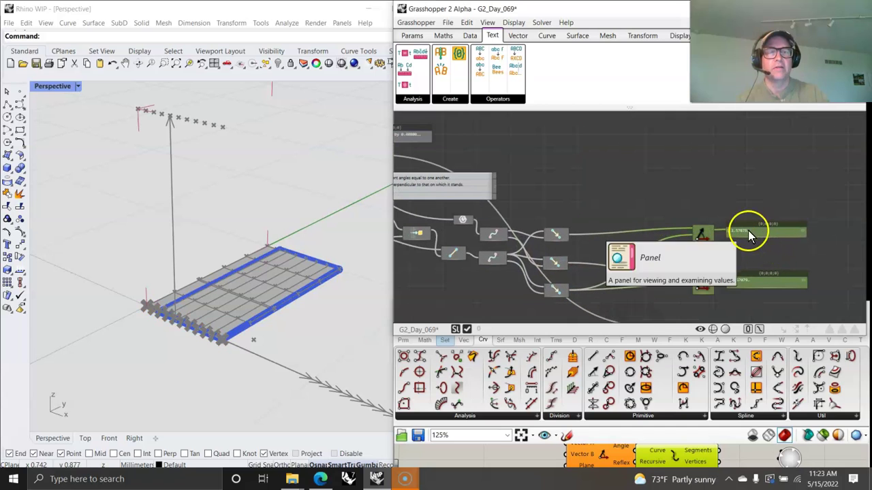
right_click_drag(736, 269, 735, 204)
scroll(703, 238, "up", 3)
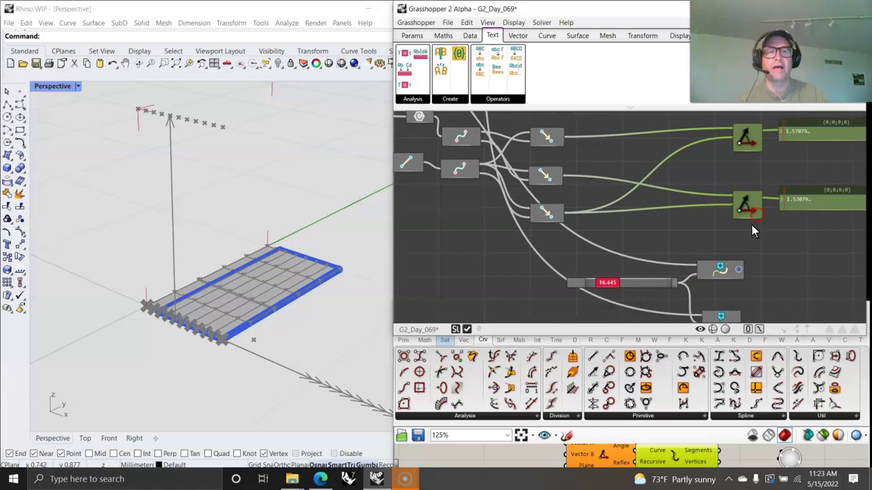
Place the 16.445 slider, Assign Display-Width and Assign Display-Radius between Definition 10's vector and Angle components.
left_click_drag(723, 312, 621, 229)
left_click_drag(679, 237, 630, 265)
left_click(553, 207)
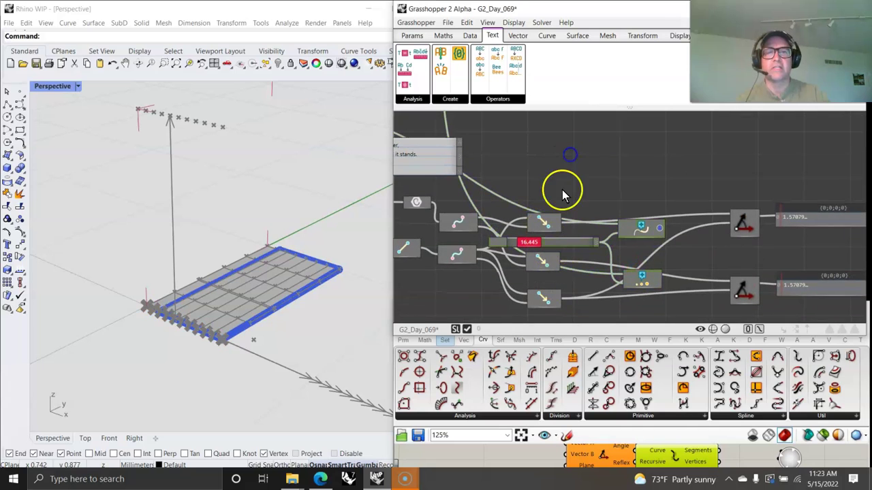
Feed the first Vector From 2 Points' Vc output into Assign Display-Width's value input and inspect the vector in the viewport.
scroll(530, 227, "up", 3)
left_click_drag(581, 218, 693, 223)
right_click_drag(194, 350, 208, 361)
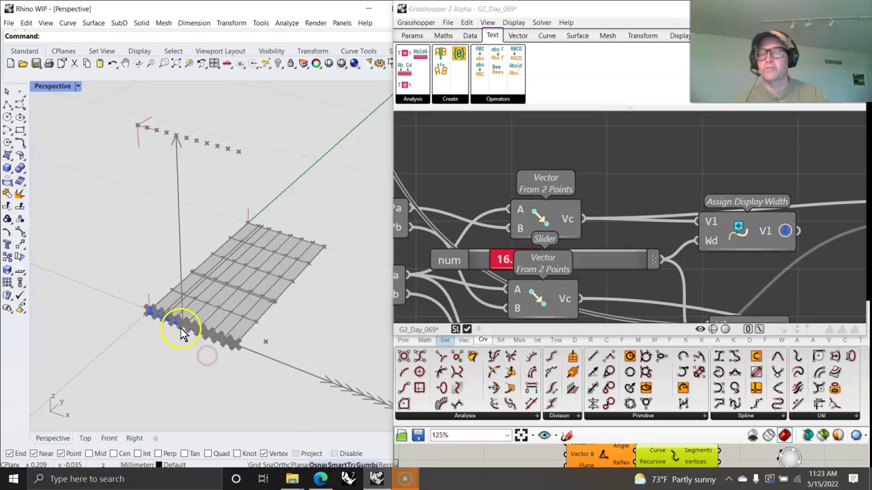
right_click_drag(167, 330, 209, 332)
Set the Assign Display-Radius component to Hidden so its points no longer preview in the viewport.
right_click_drag(743, 302, 693, 213)
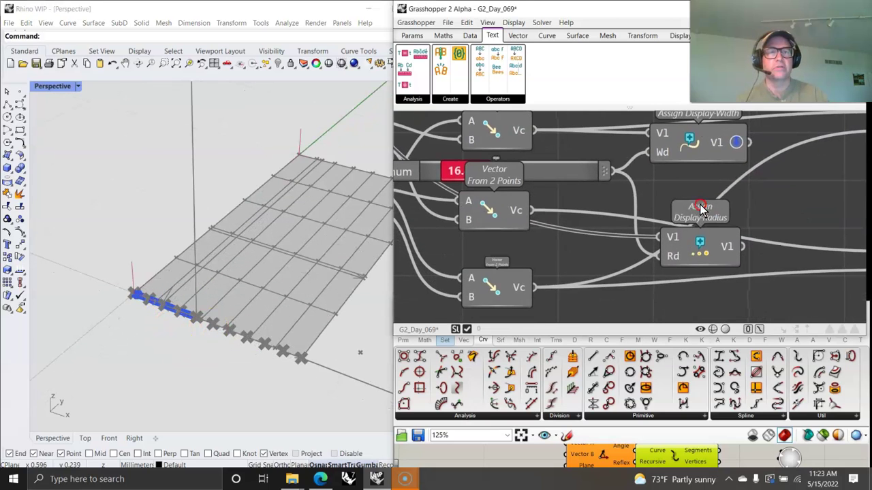
right_click(700, 248)
left_click_drag(737, 311, 821, 317)
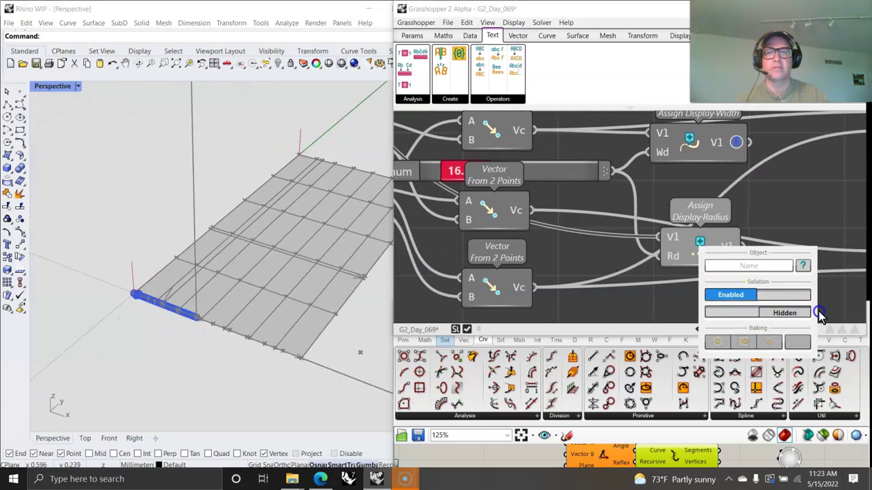
right_click_drag(599, 223, 560, 232)
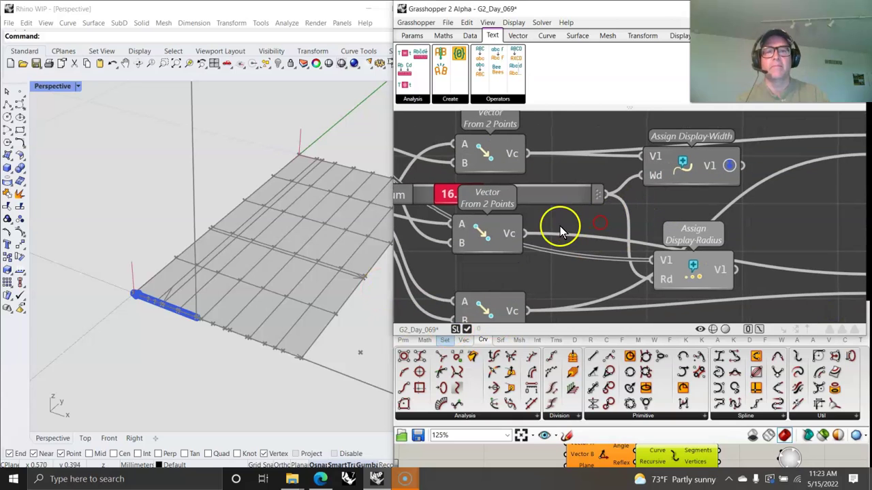
Feed the second Vector From 2 Points' Vc output into Assign Display-Width's value input and inspect the vector in the viewport.
left_click_drag(539, 220, 643, 156)
mouse_move(226, 354)
right_mouse_down()
mouse_move(220, 335)
mouse_move(123, 331)
right_mouse_up()
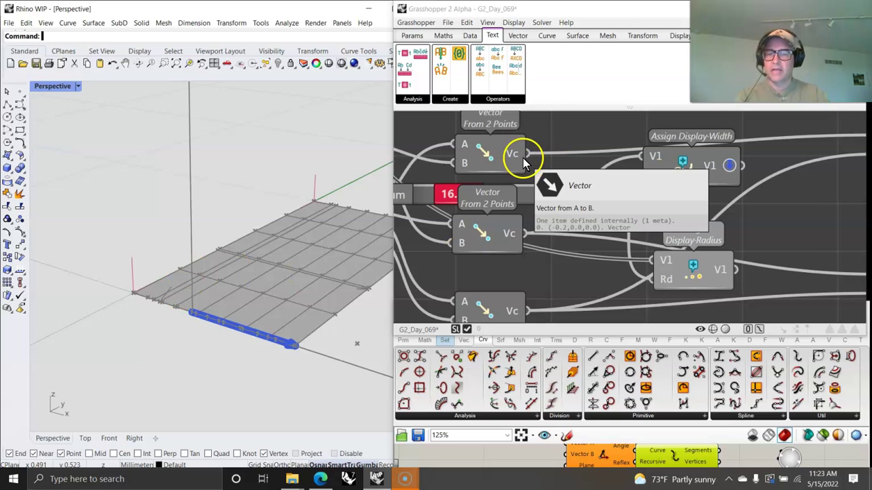
mouse_move(672, 208)
right_mouse_down()
mouse_move(665, 183)
mouse_move(668, 221)
mouse_move(690, 199)
mouse_move(687, 184)
right_mouse_up()
Move Assign Display-Radius below the vector components and duplicate Assign Display-Width twice, stacking the copies beneath the original.
scroll(683, 197, "down", 2)
left_click(682, 216)
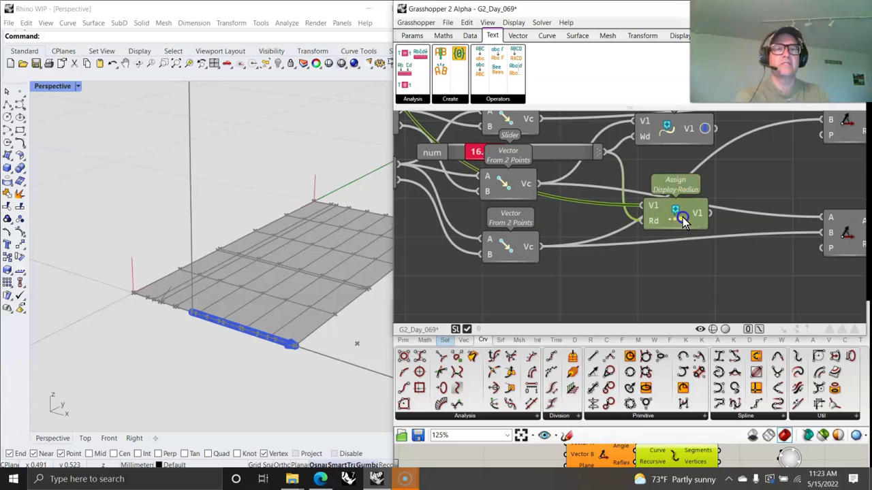
left_click_drag(682, 216, 694, 325)
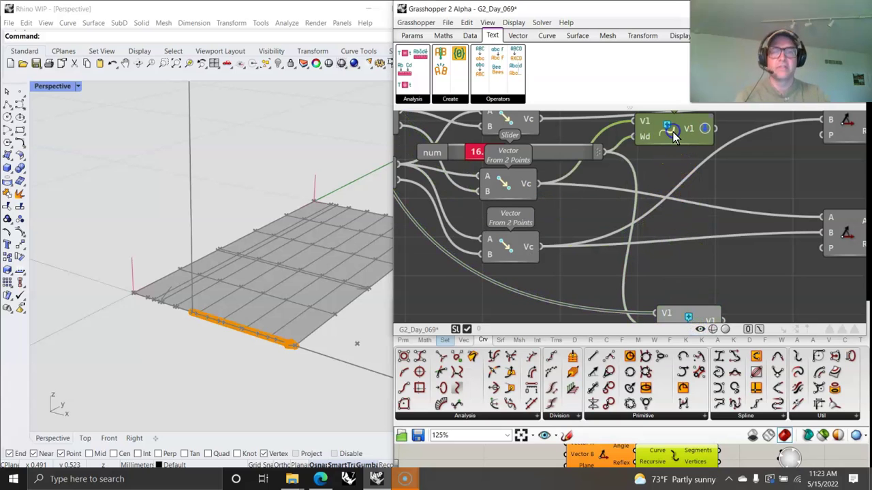
left_click_drag(673, 132, 664, 170)
right_click_drag(666, 179, 659, 224)
Set the display colour of the second Assign Display-Width's output to red and the third's output to green.
right_click(698, 211)
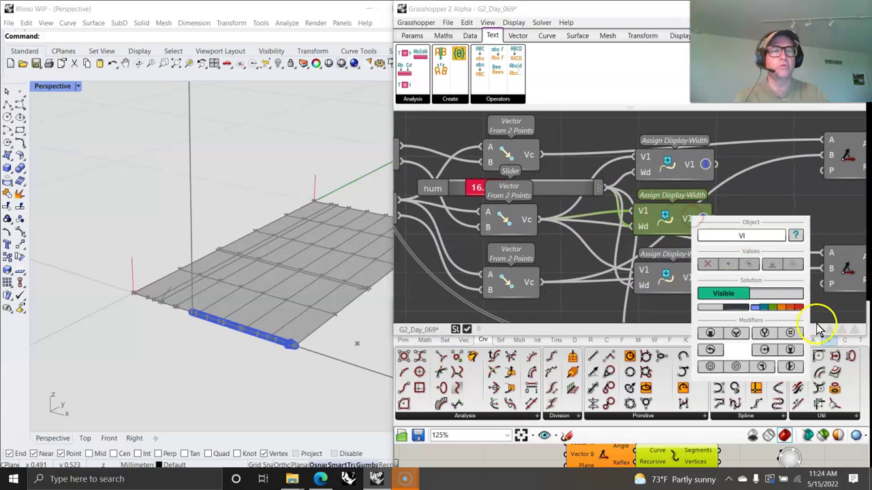
right_click(685, 278)
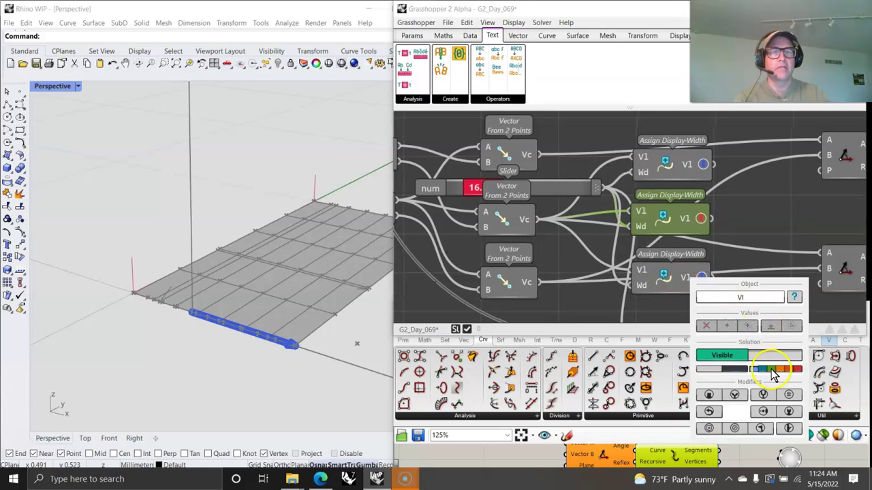
left_click(575, 257)
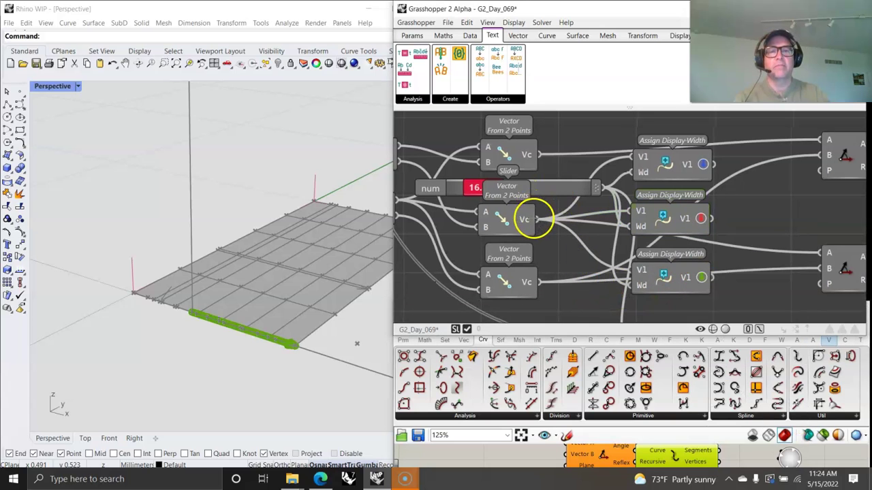
Feed the third vector's Vc output into the third Assign Display-Width and the first vector's Vc into the first.
left_click_drag(533, 282, 638, 270)
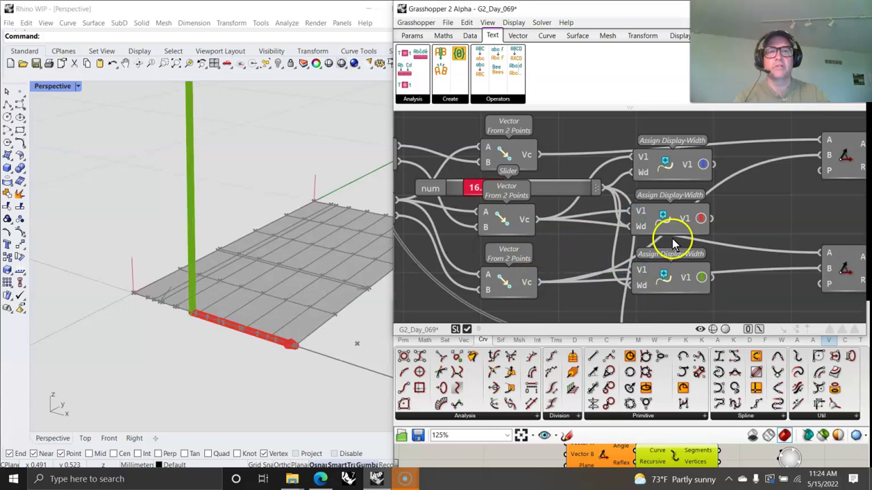
right_click(670, 162)
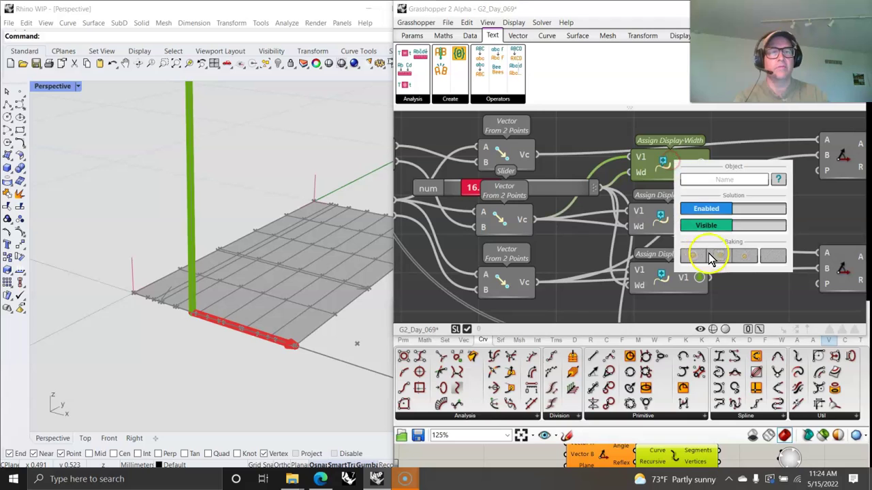
left_click(761, 204)
mouse_move(543, 155)
left_mouse_down()
mouse_move(607, 164)
mouse_move(536, 154)
mouse_move(557, 154)
left_mouse_up()
left_click_drag(617, 156, 621, 157)
right_click_drag(251, 323, 272, 333)
Move the two Angle components and their panels together closer to the Assign Display-Width components.
right_click_drag(778, 248, 510, 286)
right_click_drag(641, 260, 607, 224)
left_click(533, 153)
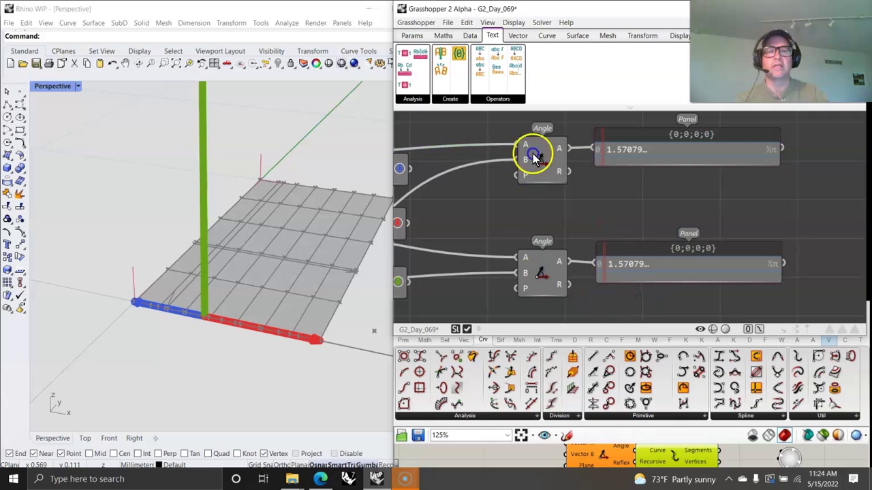
left_click_drag(633, 315, 464, 176)
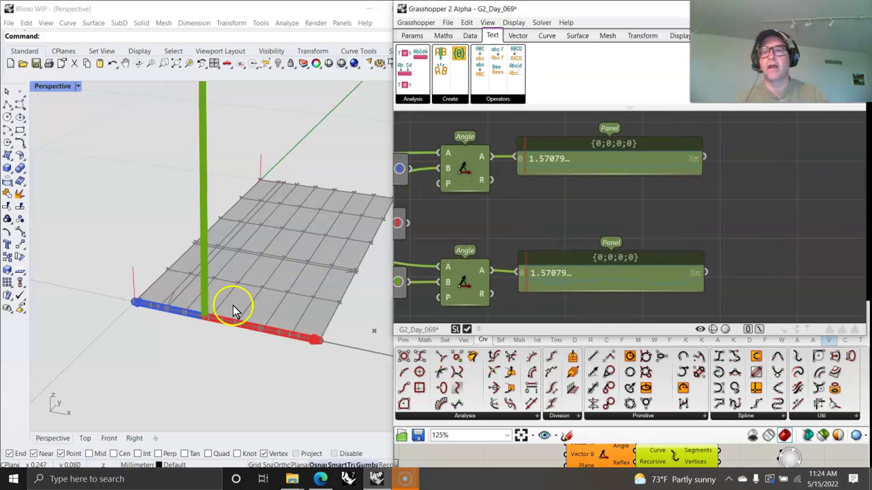
Review the Definition 10 text against the coloured vectors in the viewport, then survey the graphs of Definitions 7 to 10.
right_click_drag(170, 294, 327, 252)
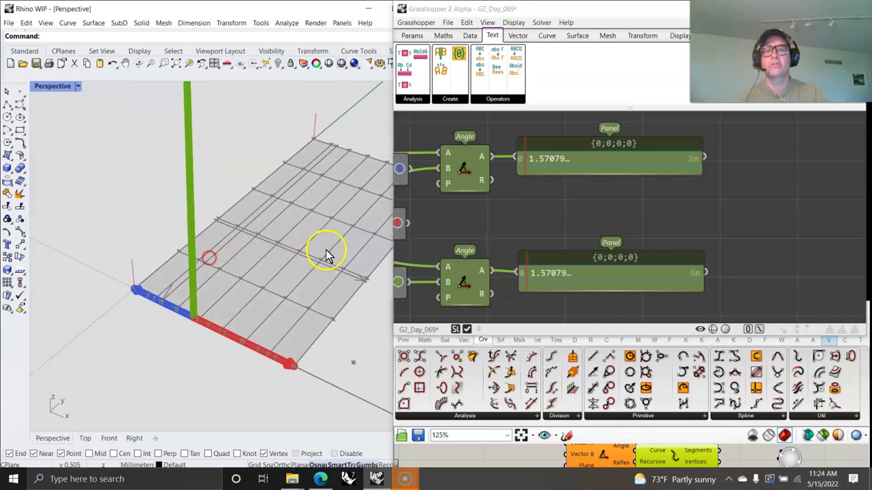
scroll(560, 179, "down", 3)
right_click_drag(523, 222, 627, 273)
right_click_drag(518, 204, 704, 210)
right_click_drag(511, 233, 624, 234)
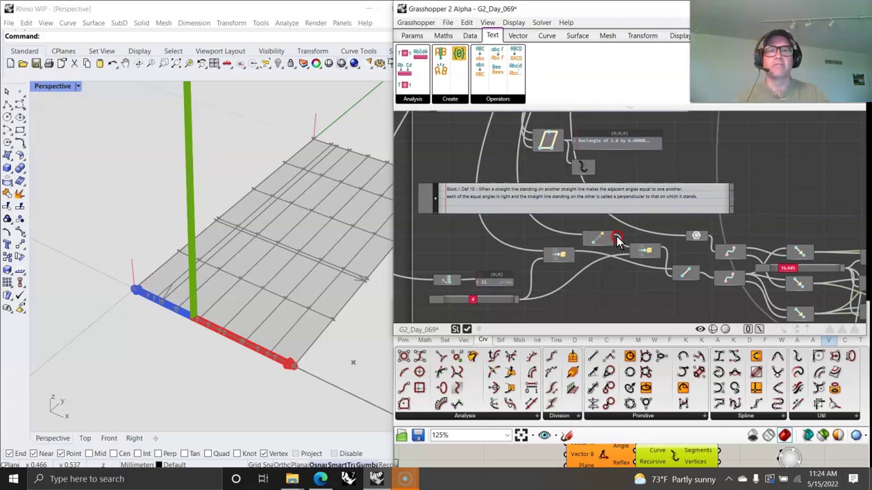
scroll(492, 218, "up", 4)
right_click_drag(532, 226, 461, 209)
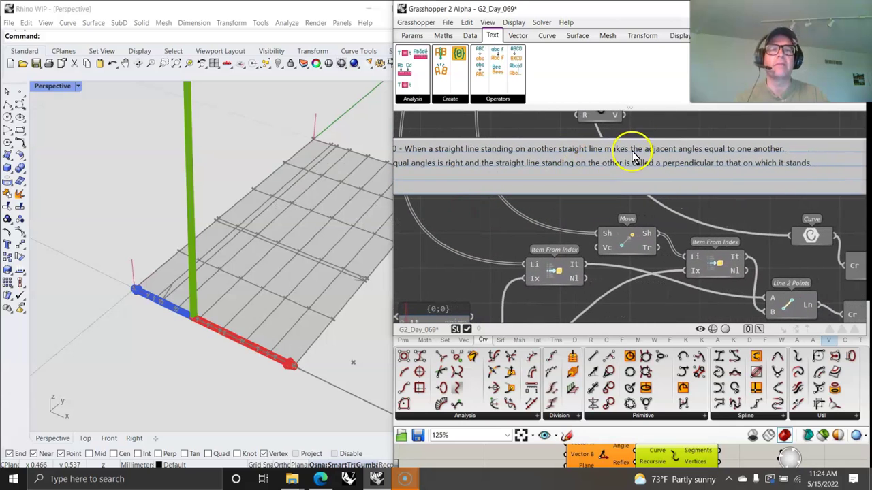
right_click_drag(571, 186, 677, 185)
right_click_drag(587, 193, 505, 189)
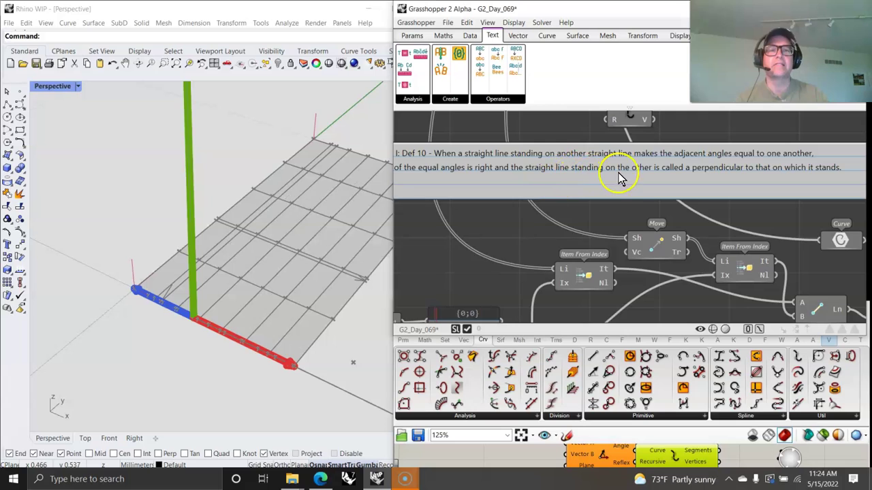
right_click_drag(645, 189, 599, 179)
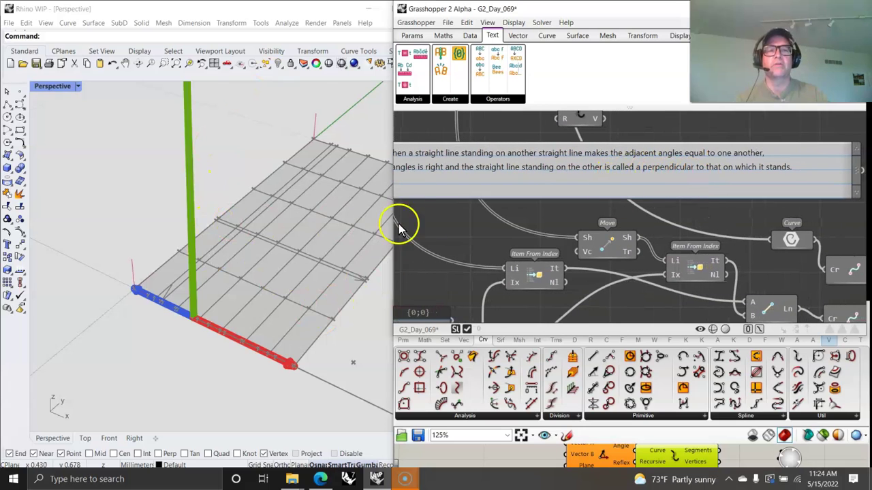
right_click_drag(501, 194, 529, 186)
scroll(214, 292, "down", 3)
right_click_drag(214, 292, 268, 301)
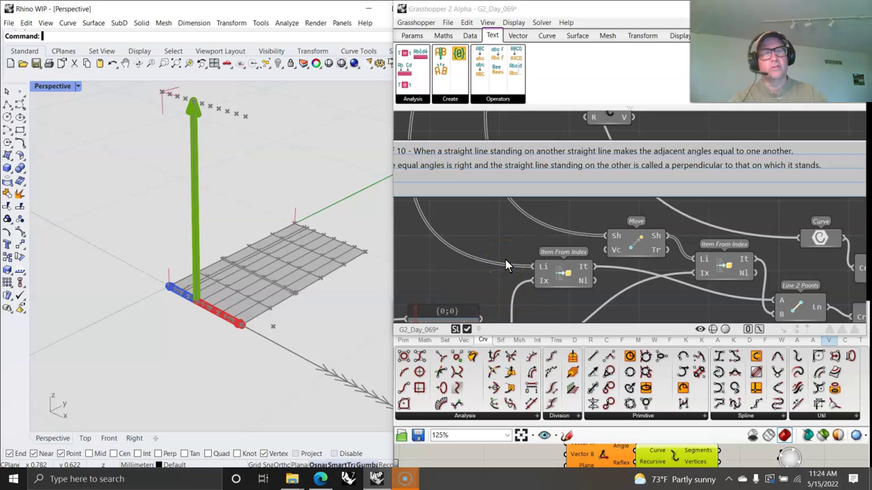
scroll(545, 252, "down", 2)
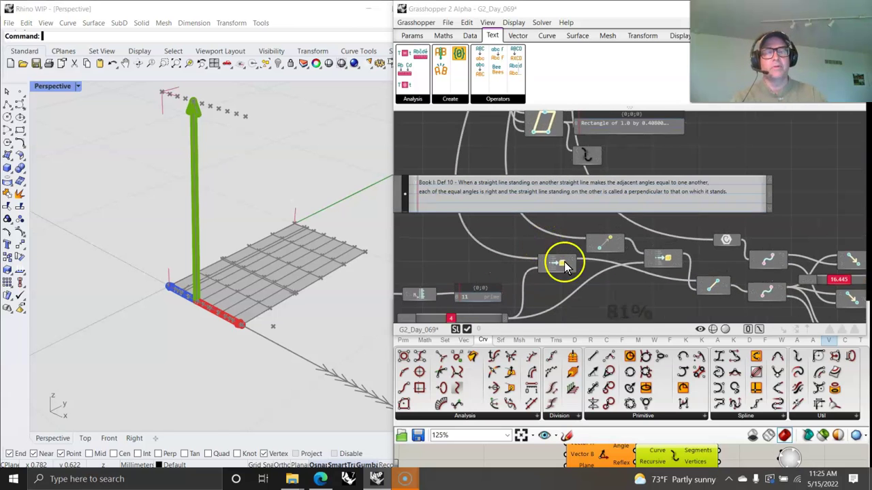
scroll(563, 264, "down", 3)
mouse_move(531, 255)
right_mouse_down()
mouse_move(551, 259)
mouse_move(570, 116)
mouse_move(529, 288)
mouse_move(527, 260)
right_mouse_up()
left_click(453, 272)
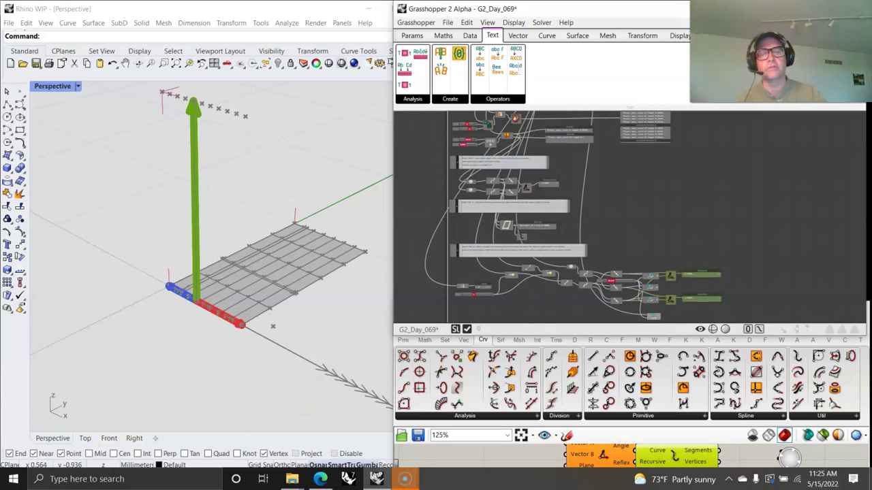
scroll(564, 224, "up", 3)
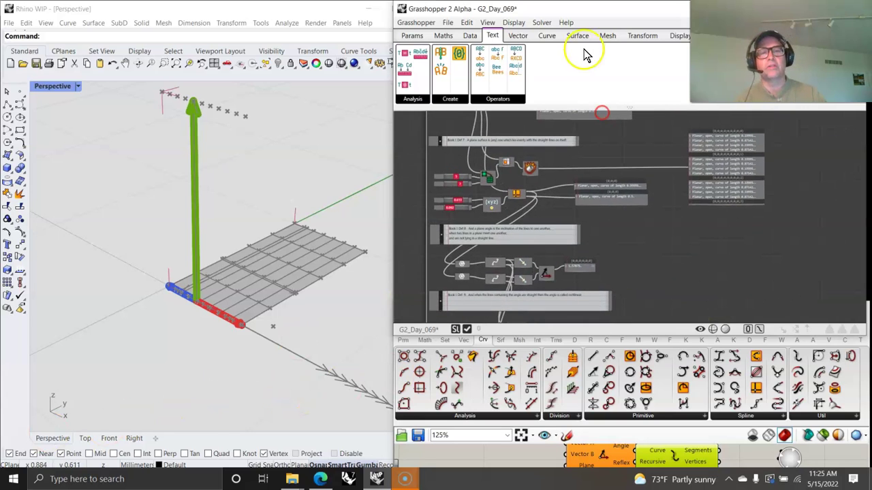